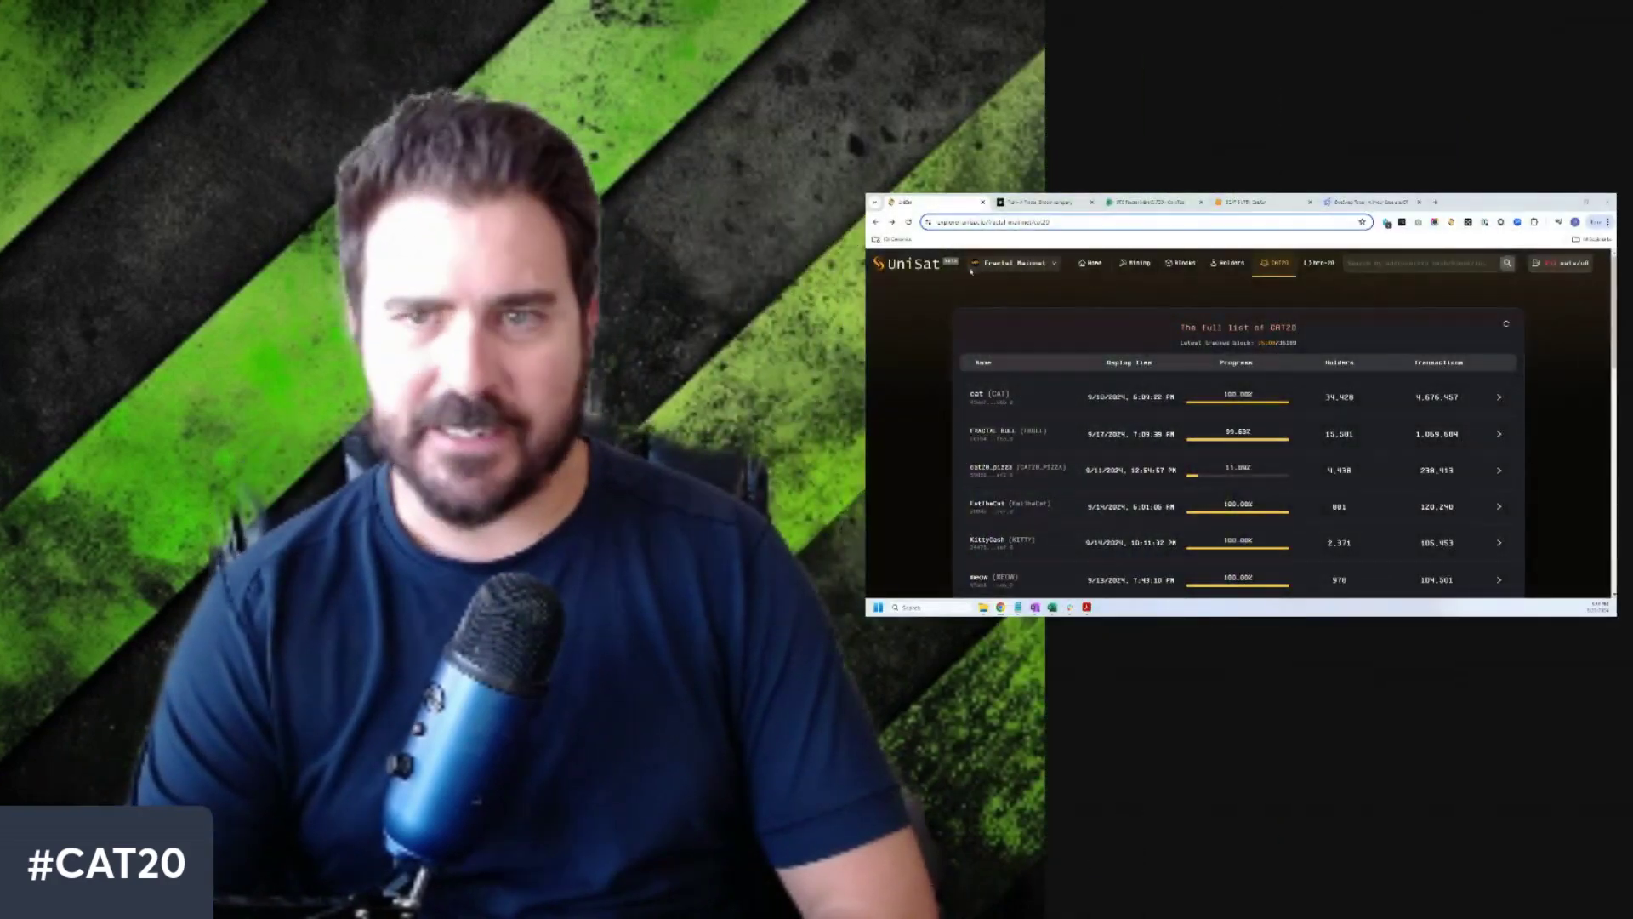
Glance at Flur, browse the UniSat CAT20 table, then open the brc-20 token list.
click(1016, 204)
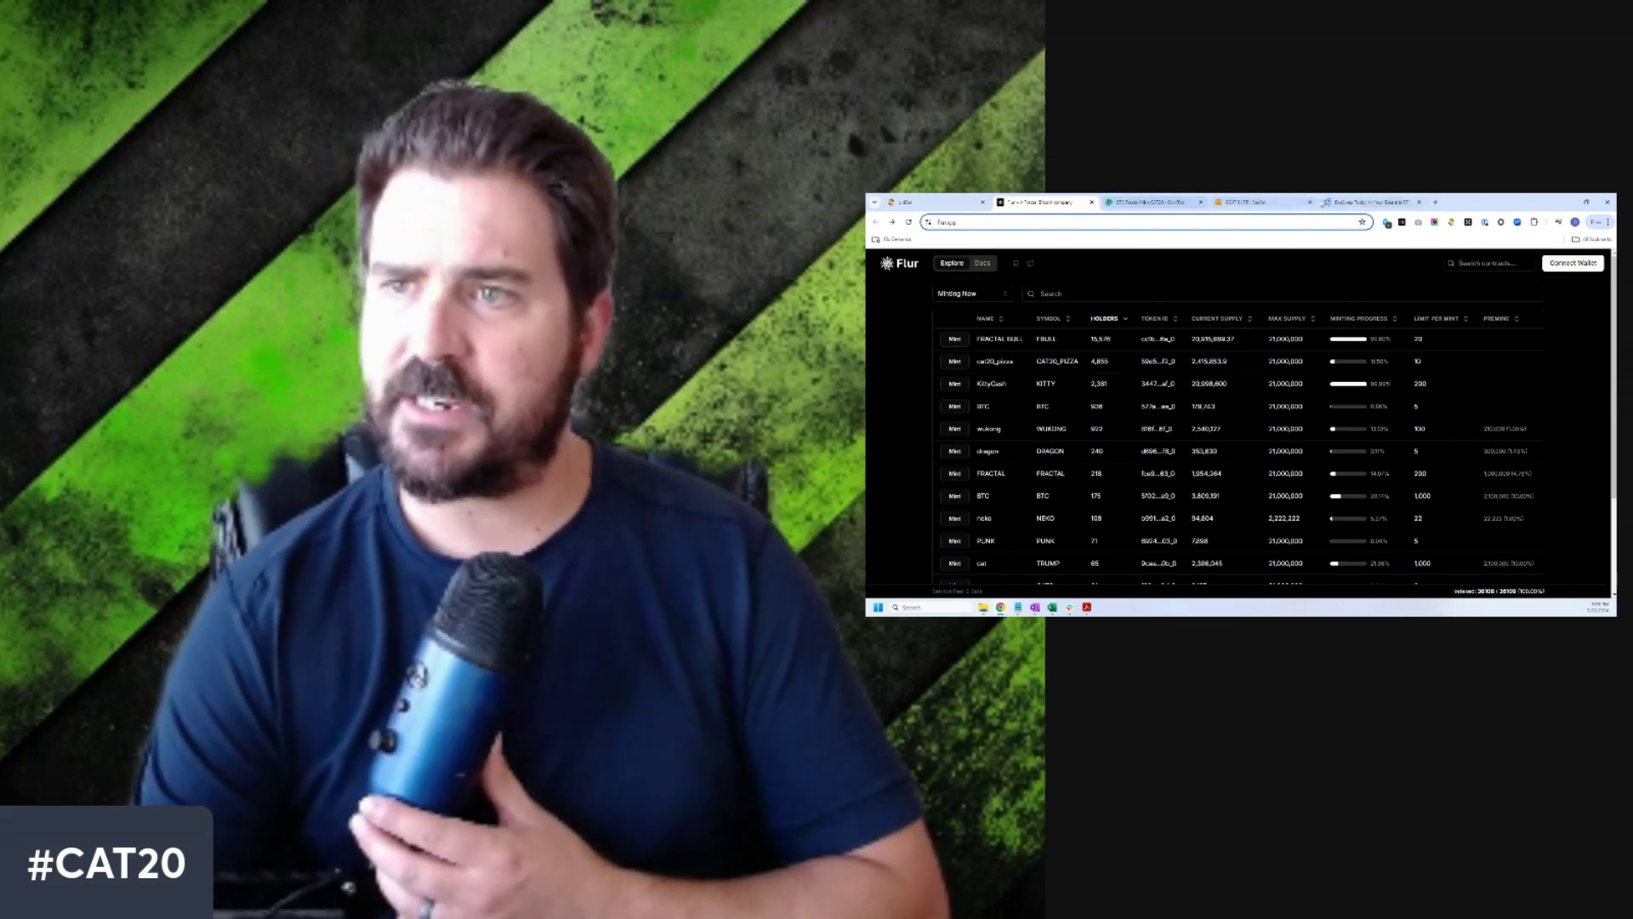
click(919, 205)
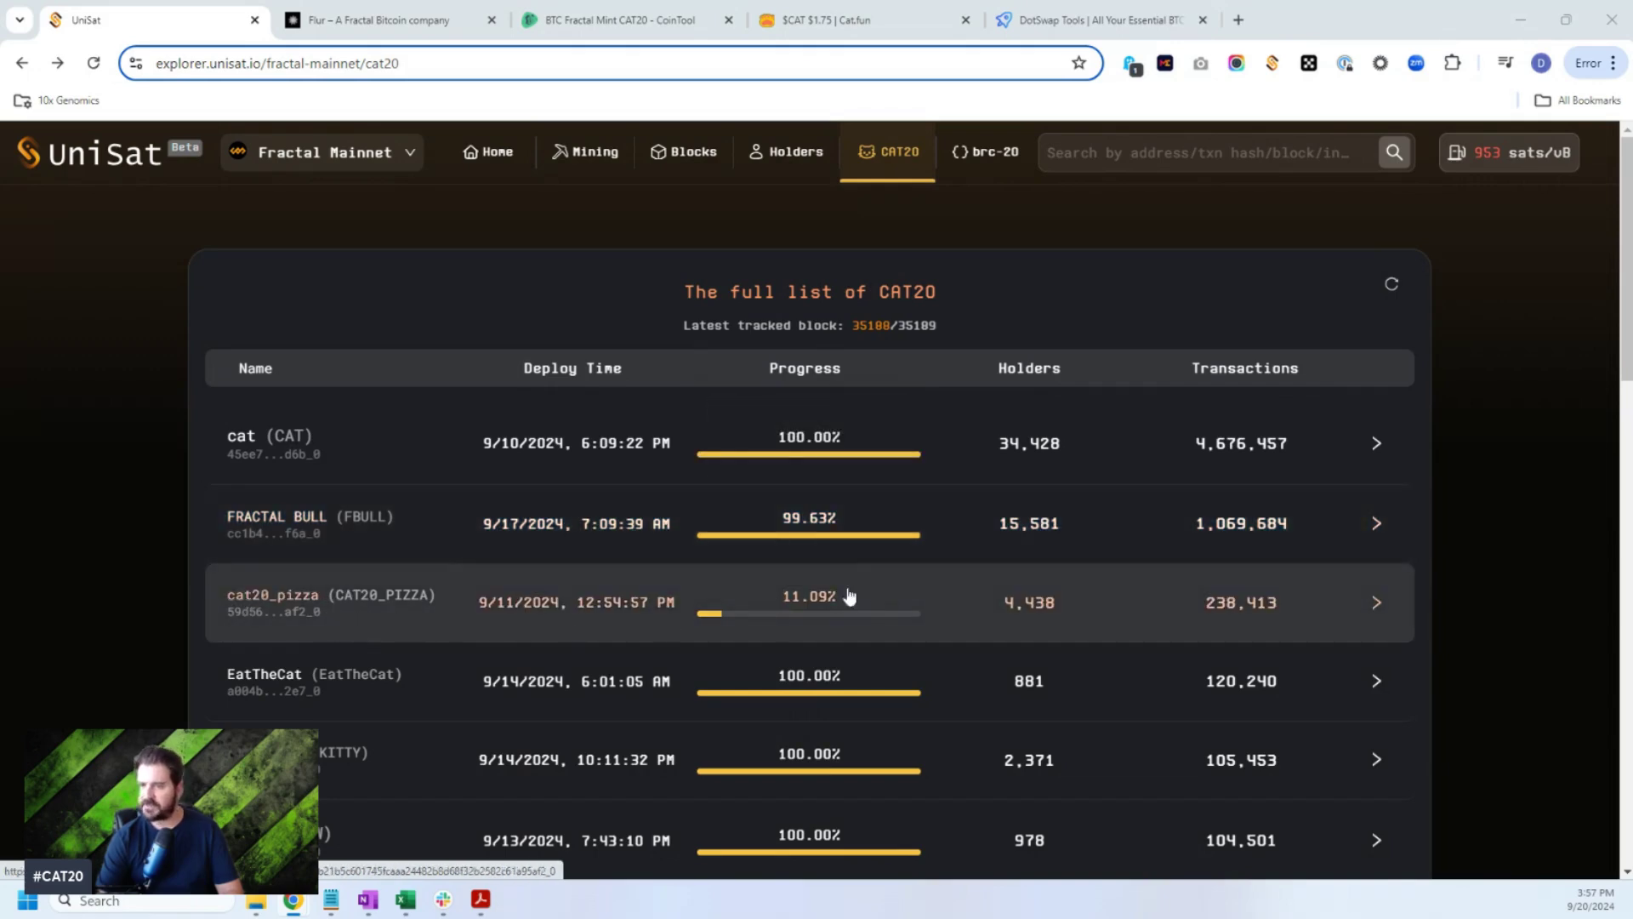
scroll(816, 596, down, 11)
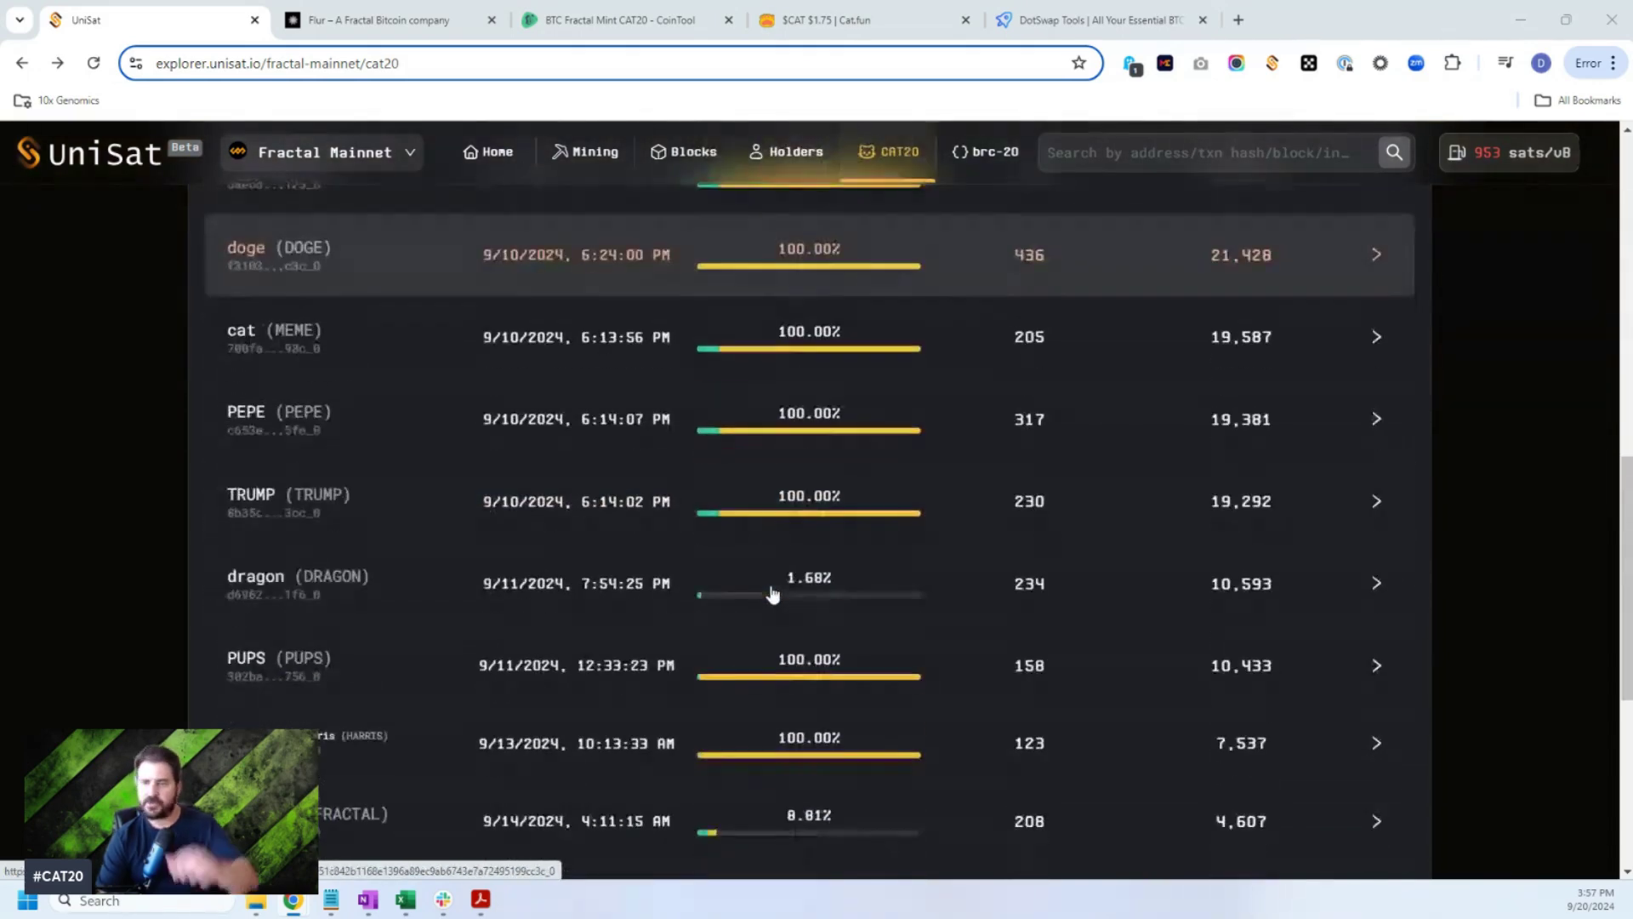
scroll(772, 596, down, 4)
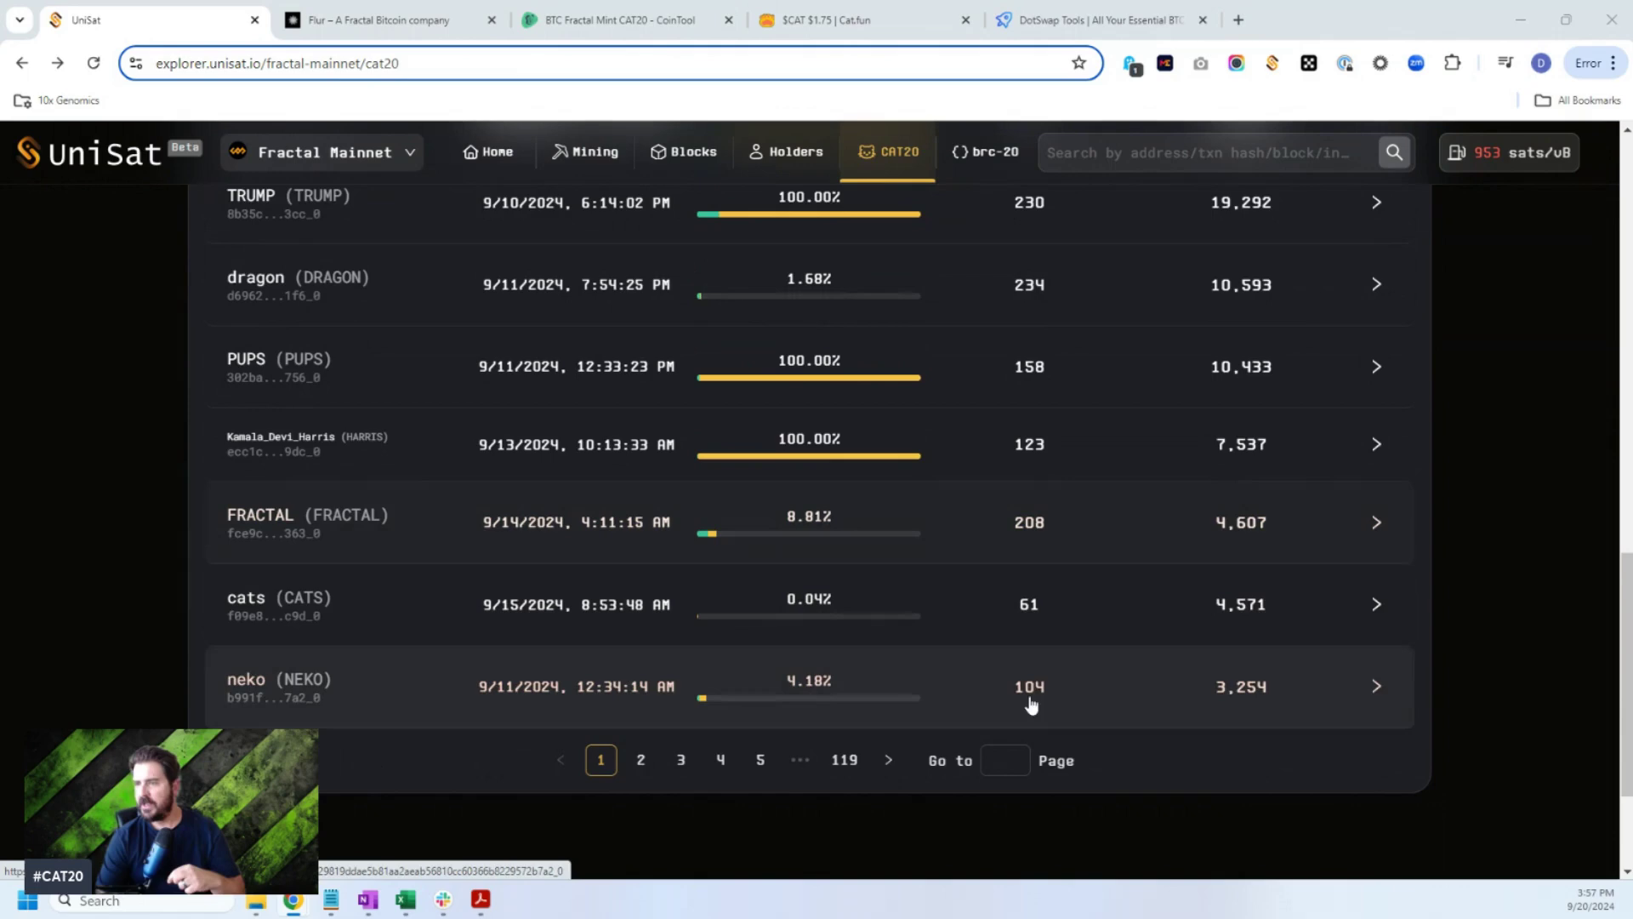
scroll(1004, 421, up, 15)
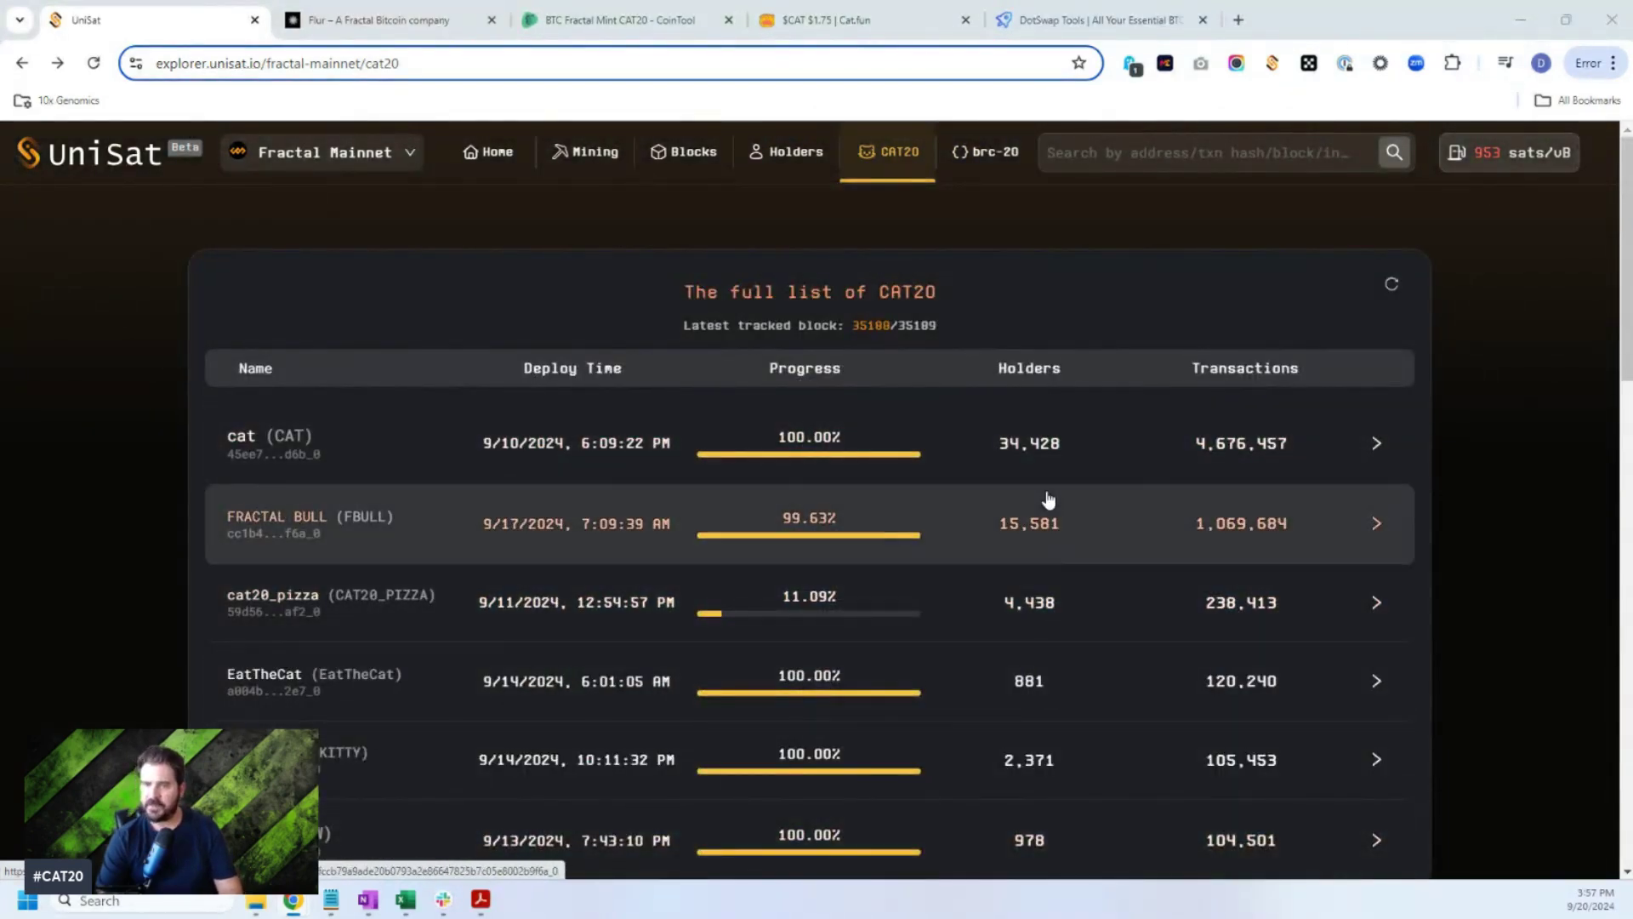
click(974, 162)
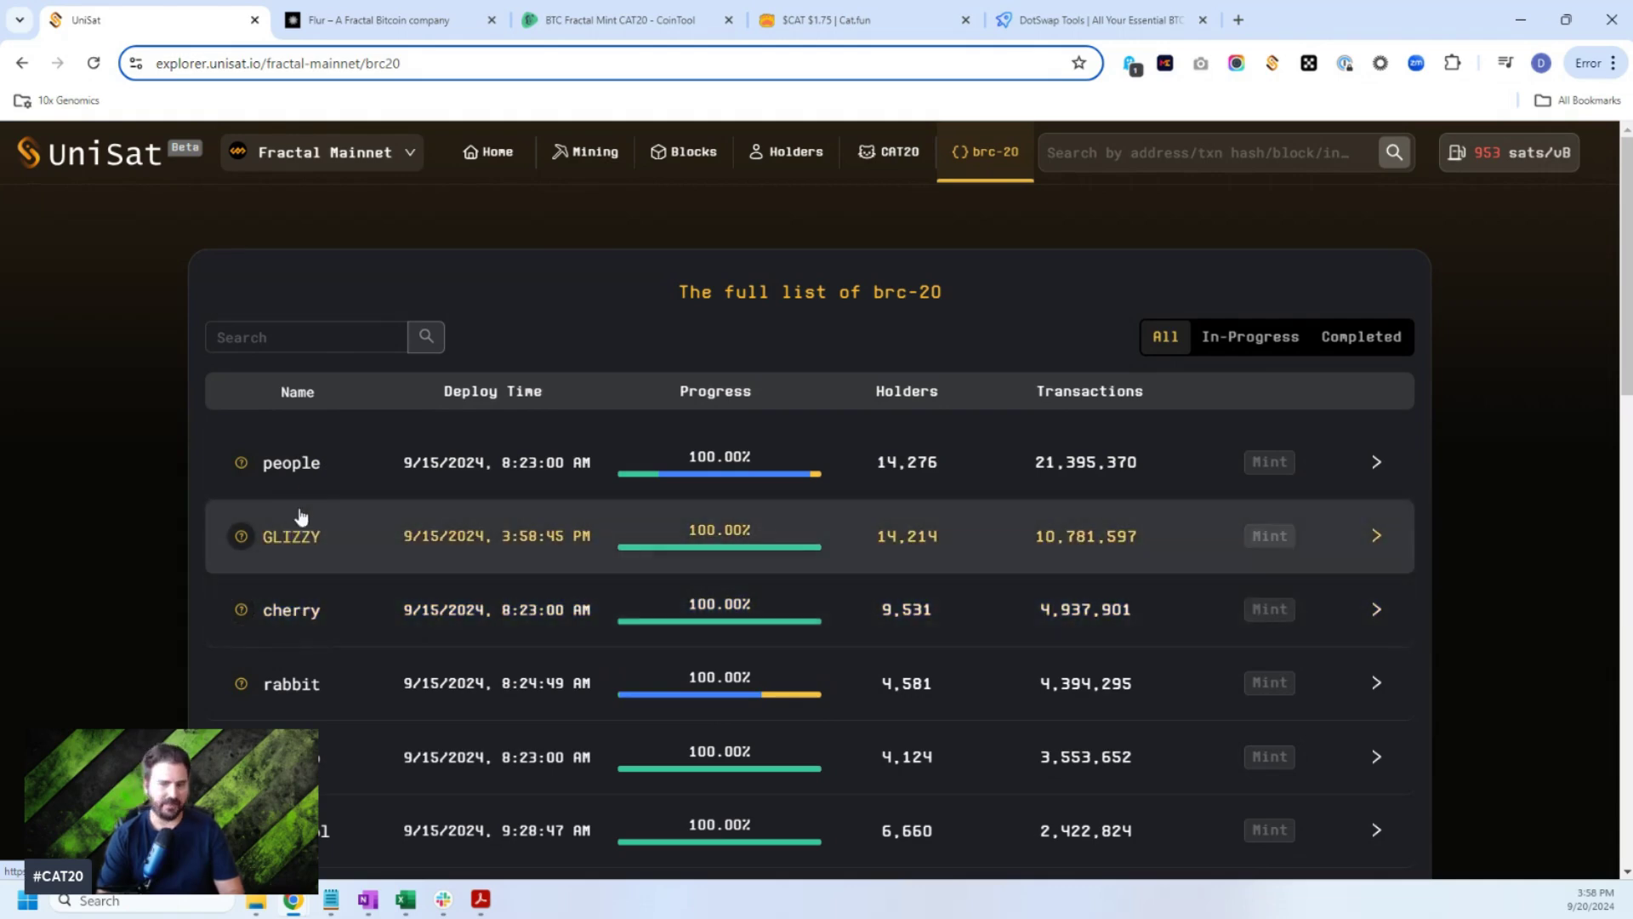
Scroll through the brc-20 list, close the banana inscribe tab and return to the CAT20 list.
scroll(323, 757, down, 3)
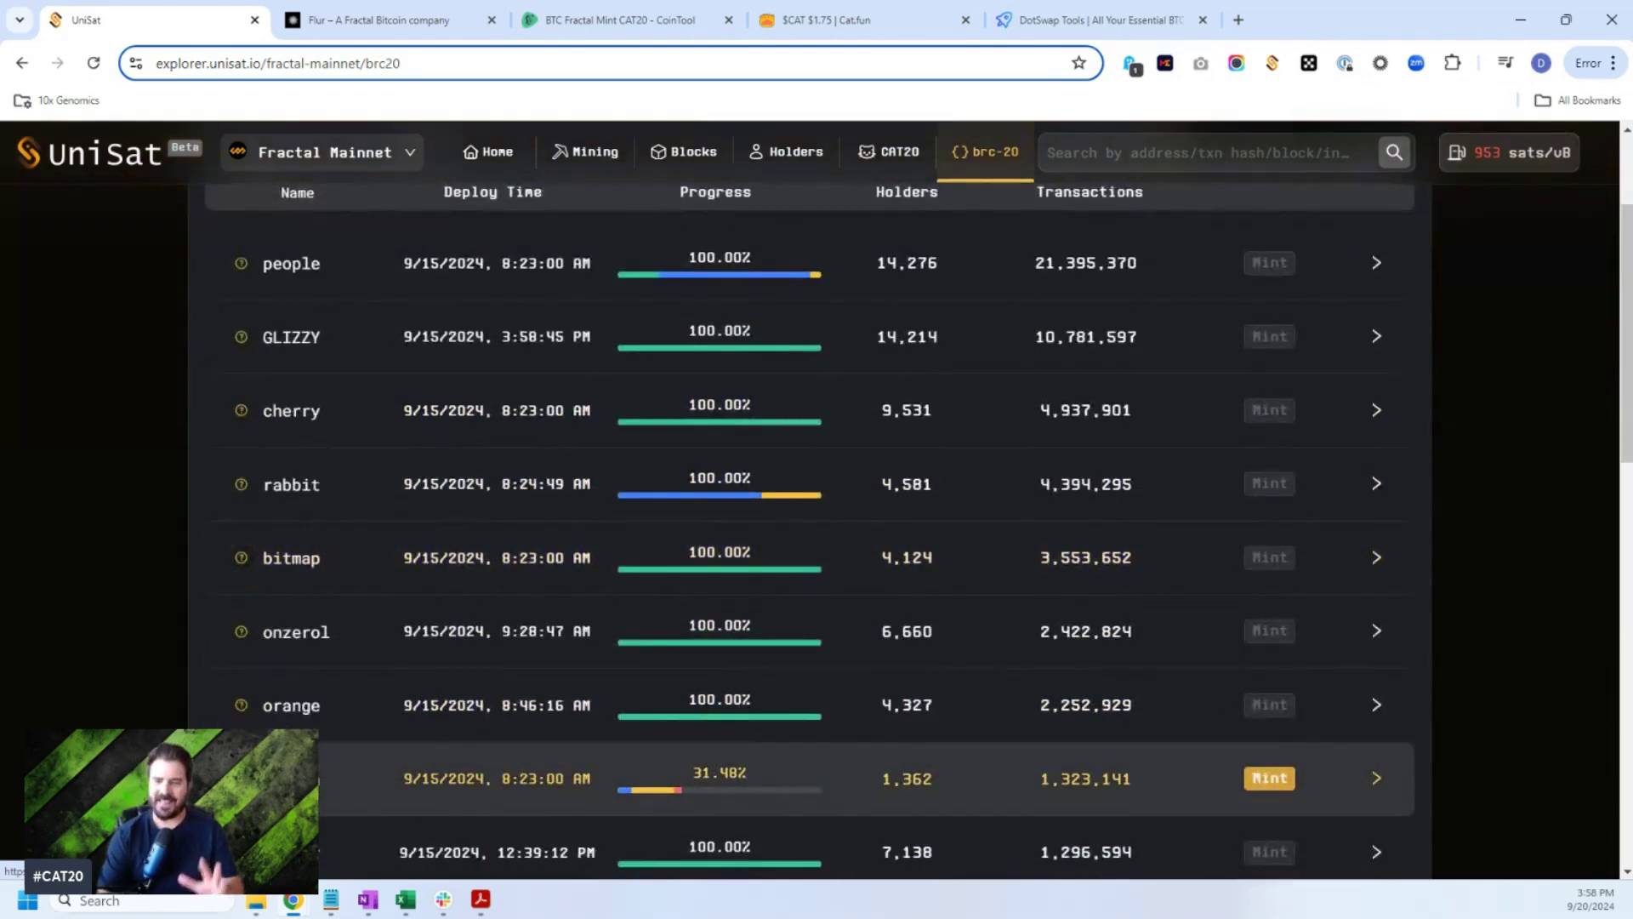
scroll(401, 737, down, 3)
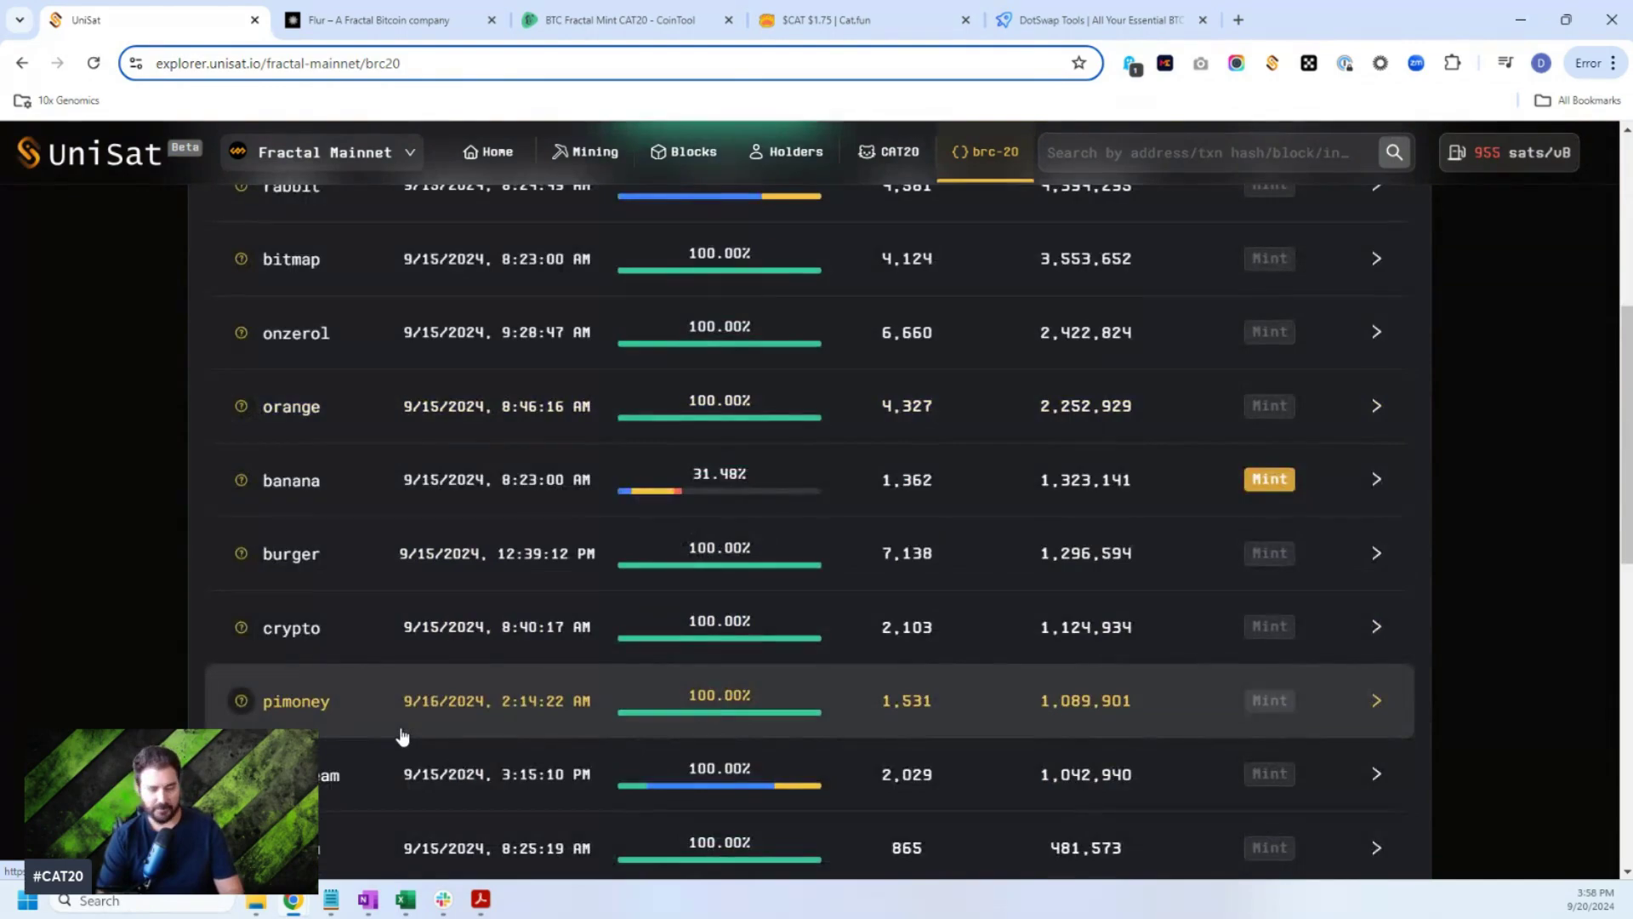
scroll(401, 736, down, 2)
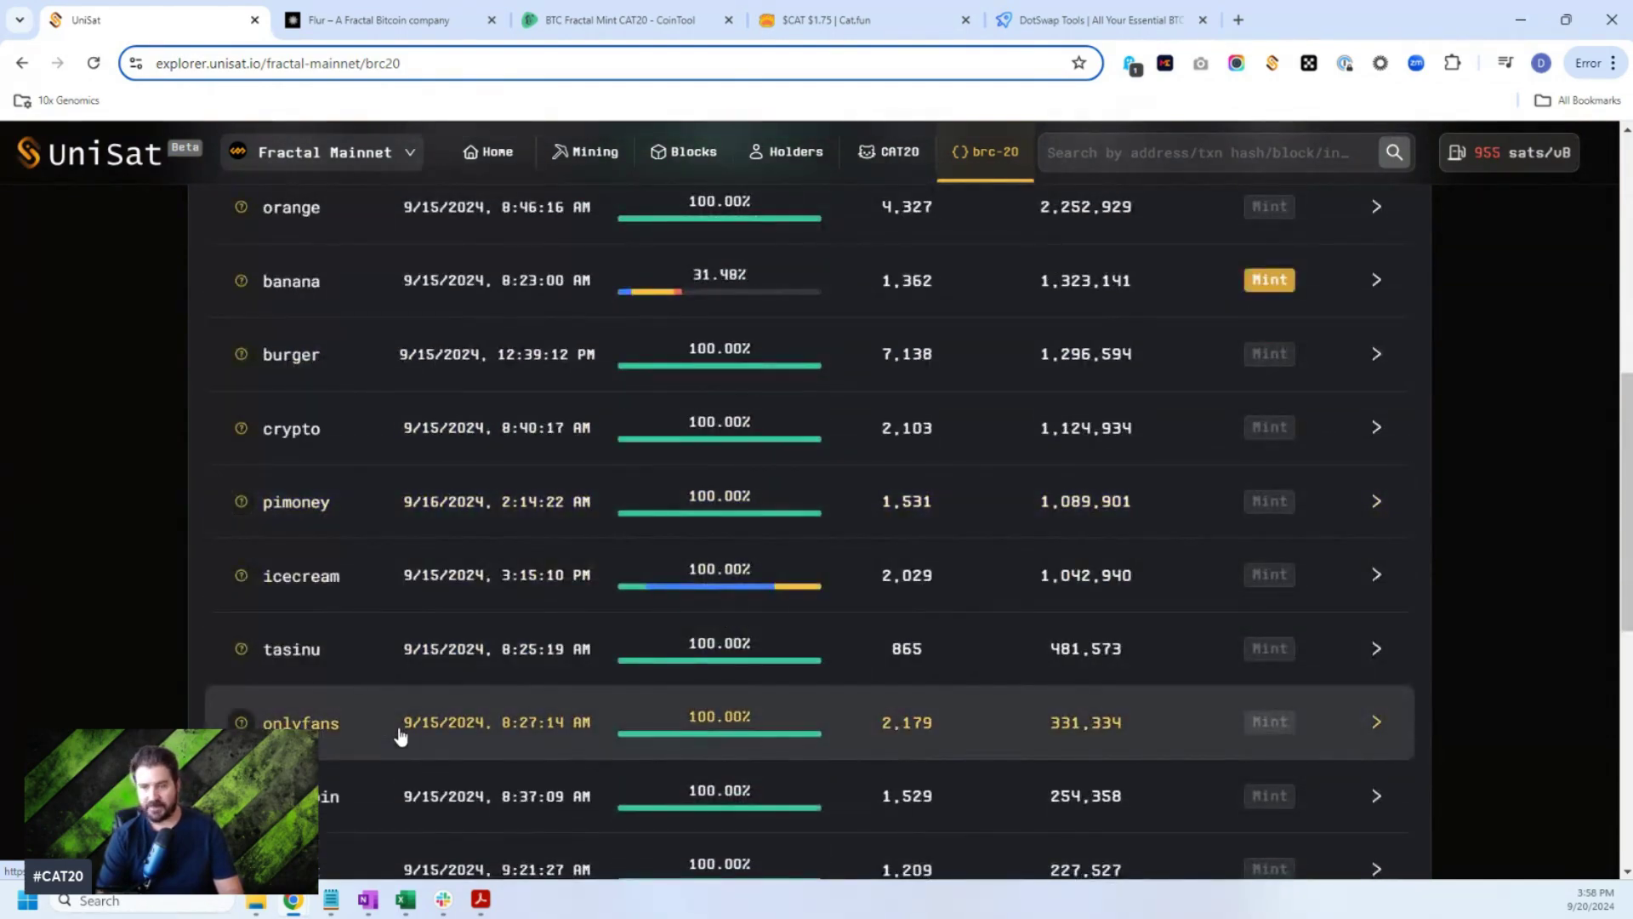
scroll(400, 737, down, 4)
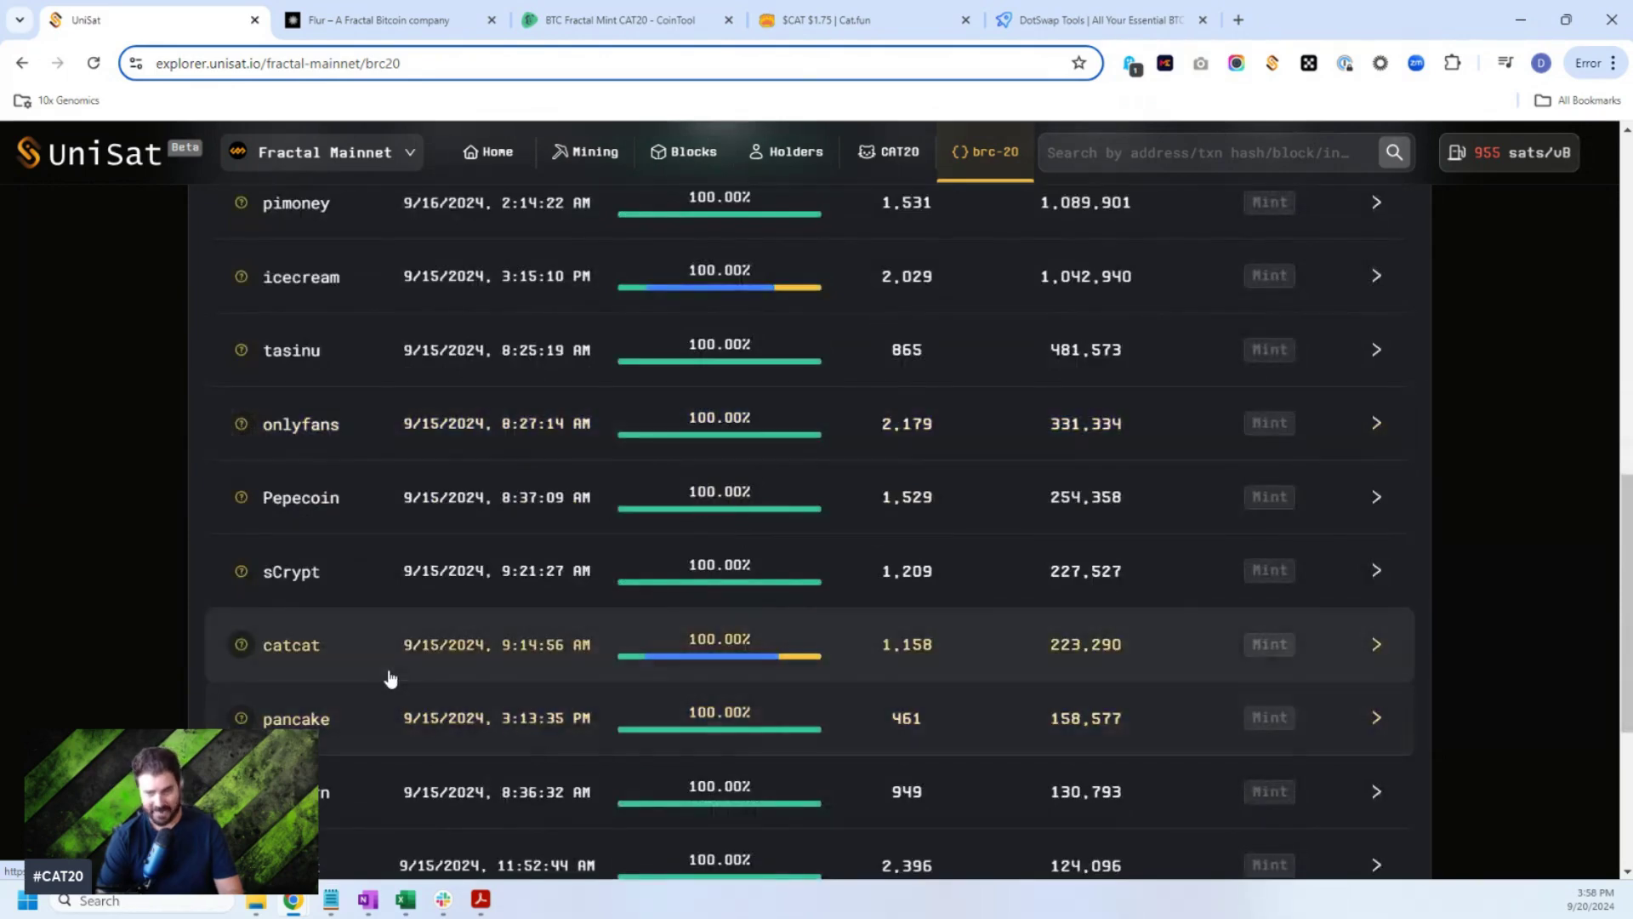
scroll(387, 677, up, 10)
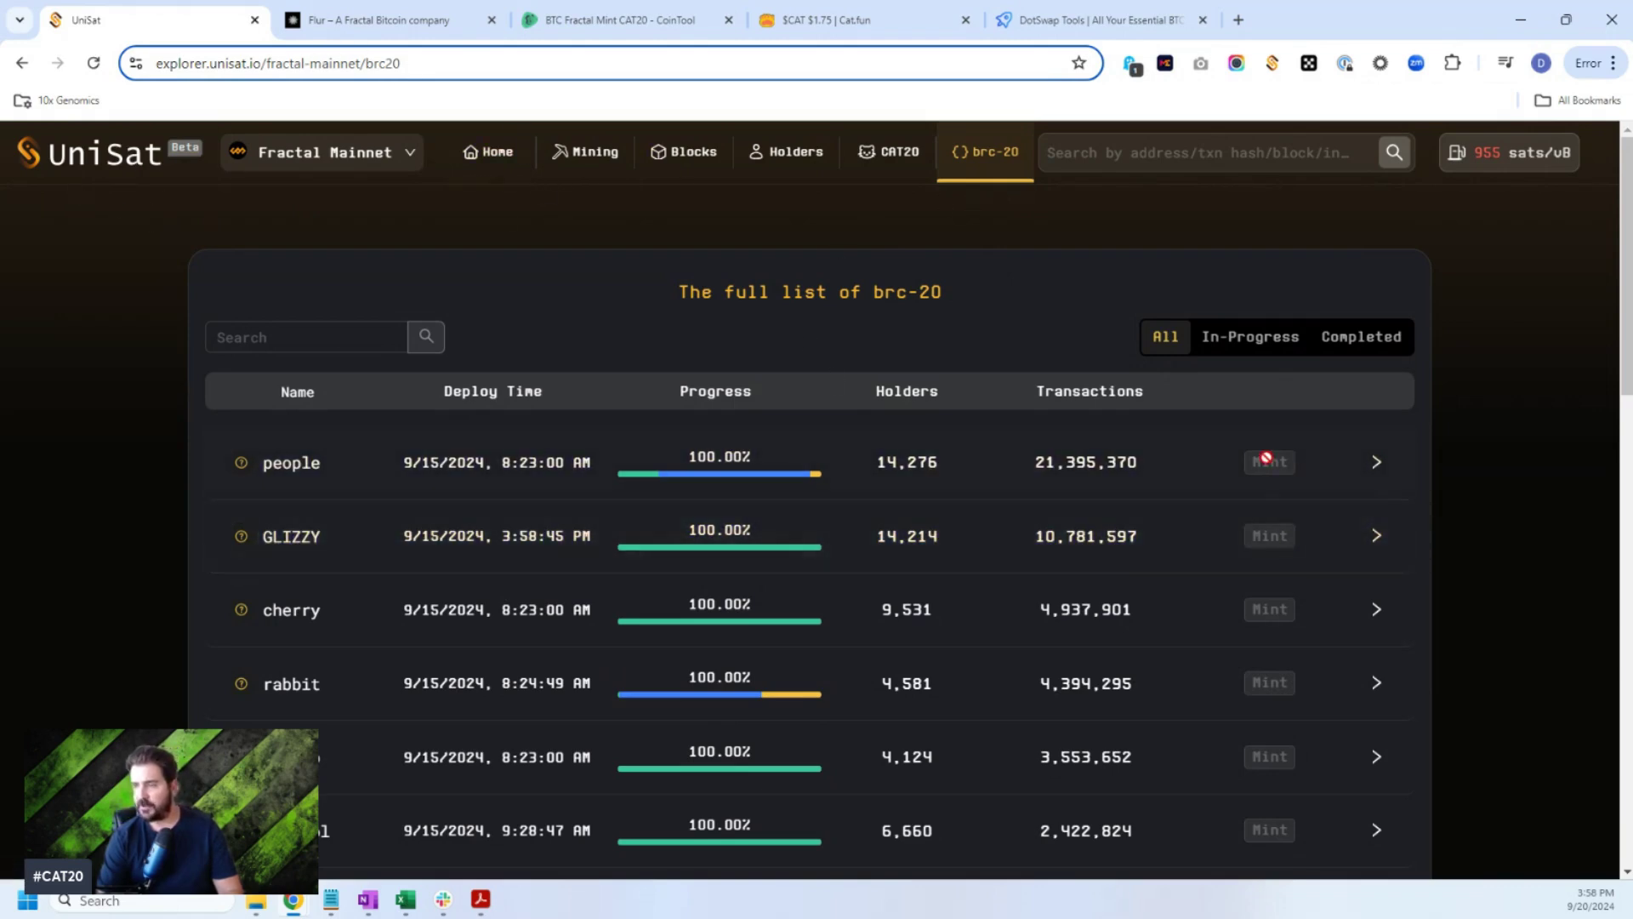
scroll(1267, 596, down, 1)
scroll(1271, 646, down, 10)
scroll(1273, 660, up, 6)
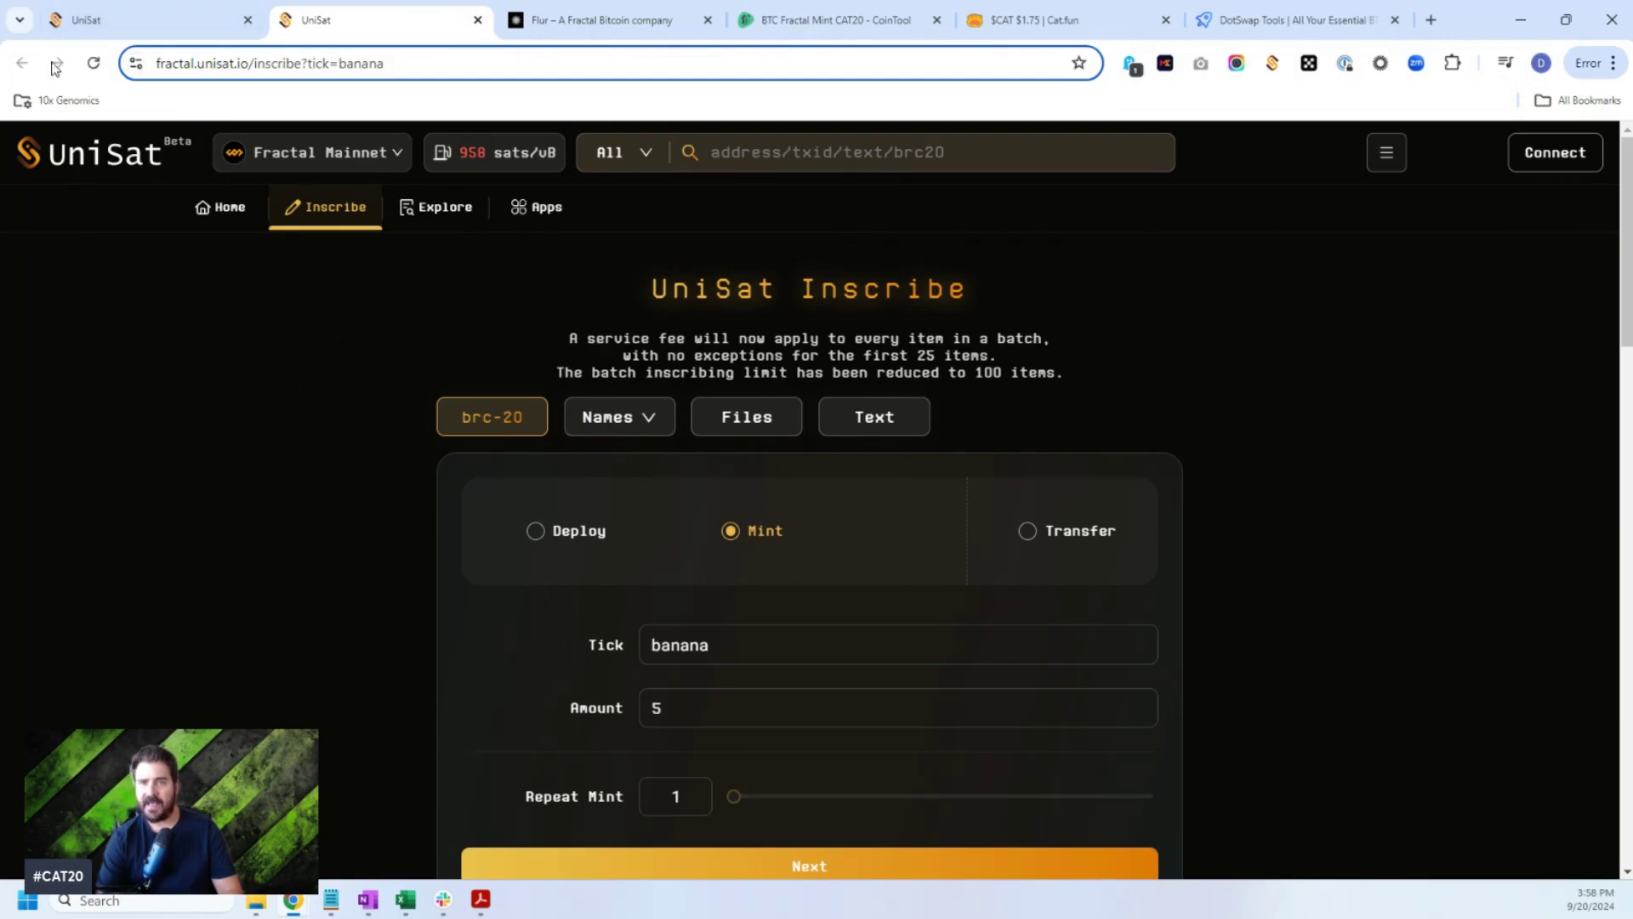
click(477, 20)
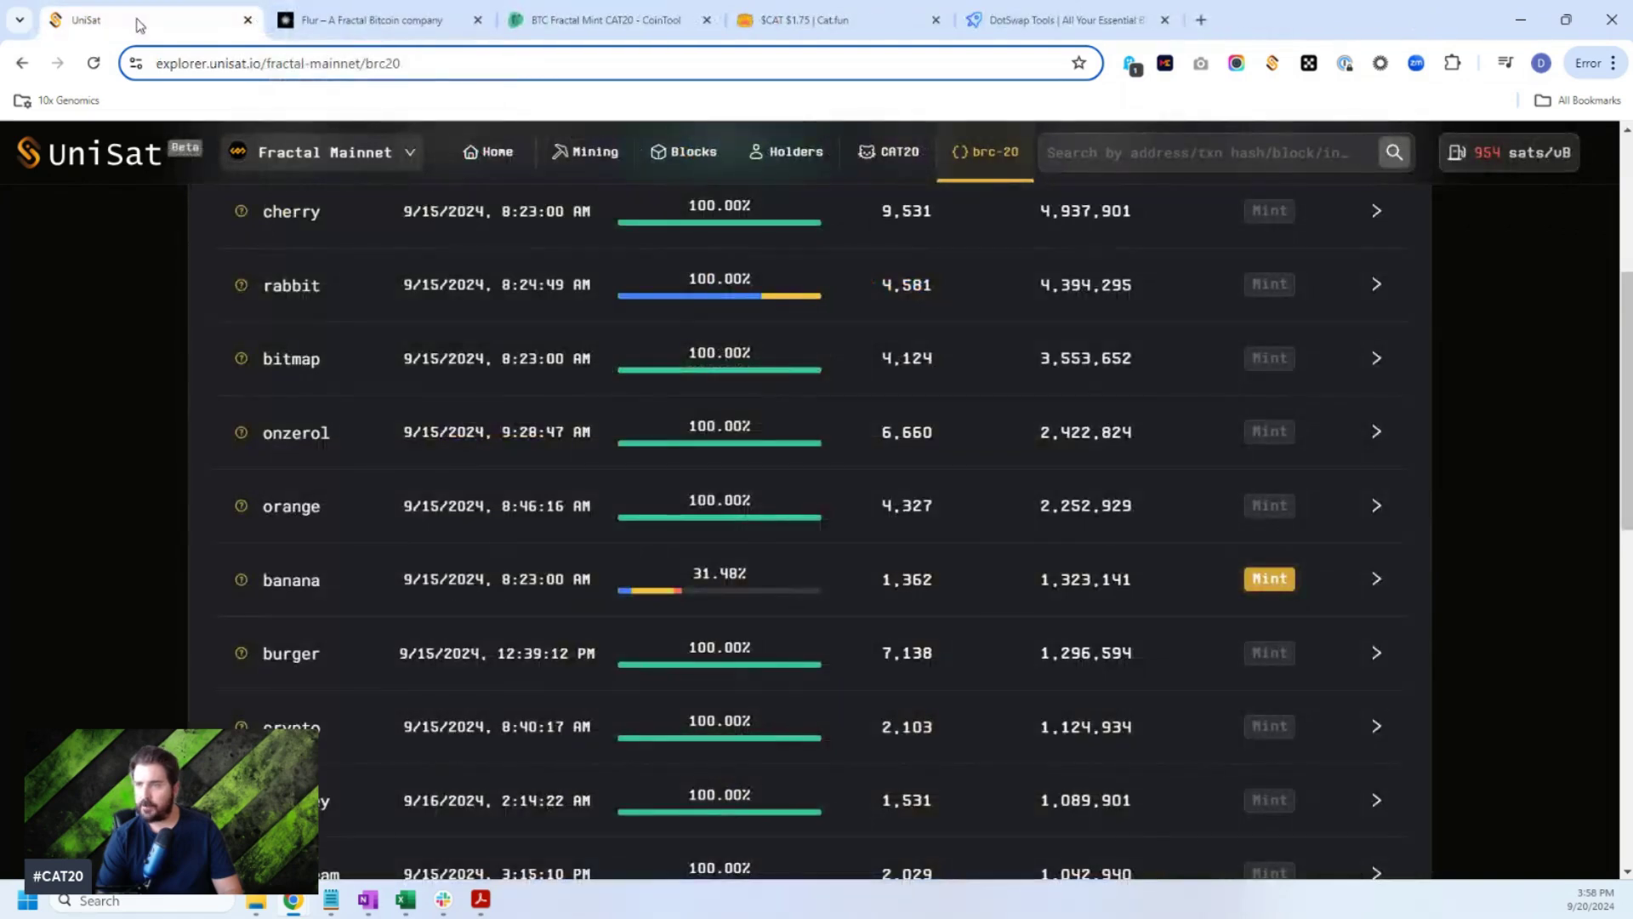
scroll(769, 420, up, 5)
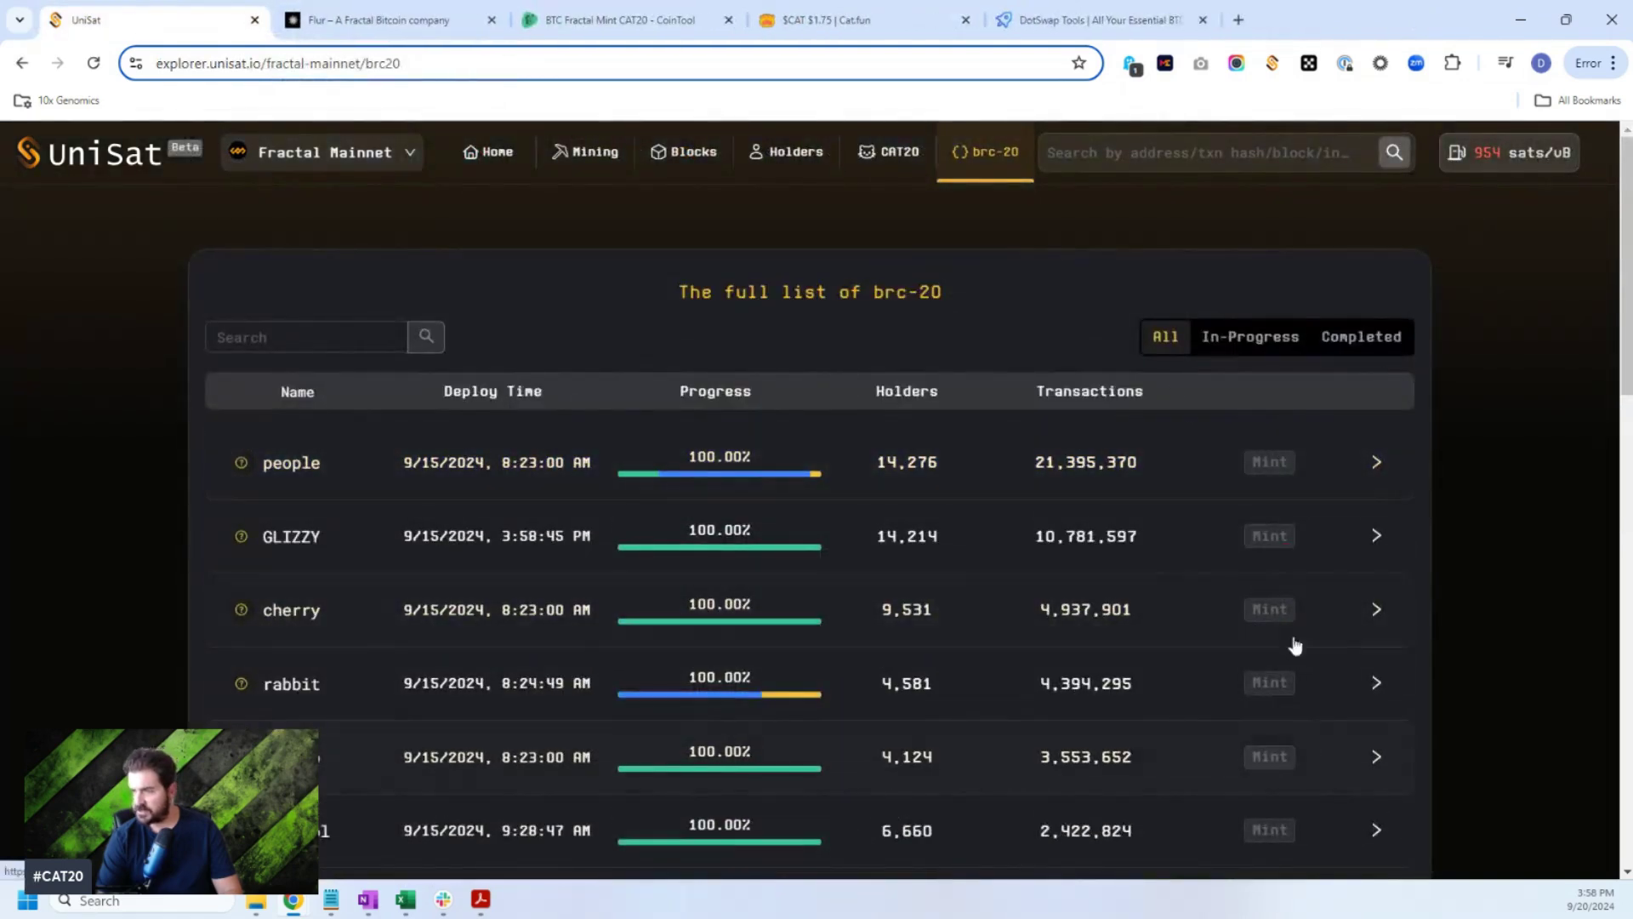
click(889, 152)
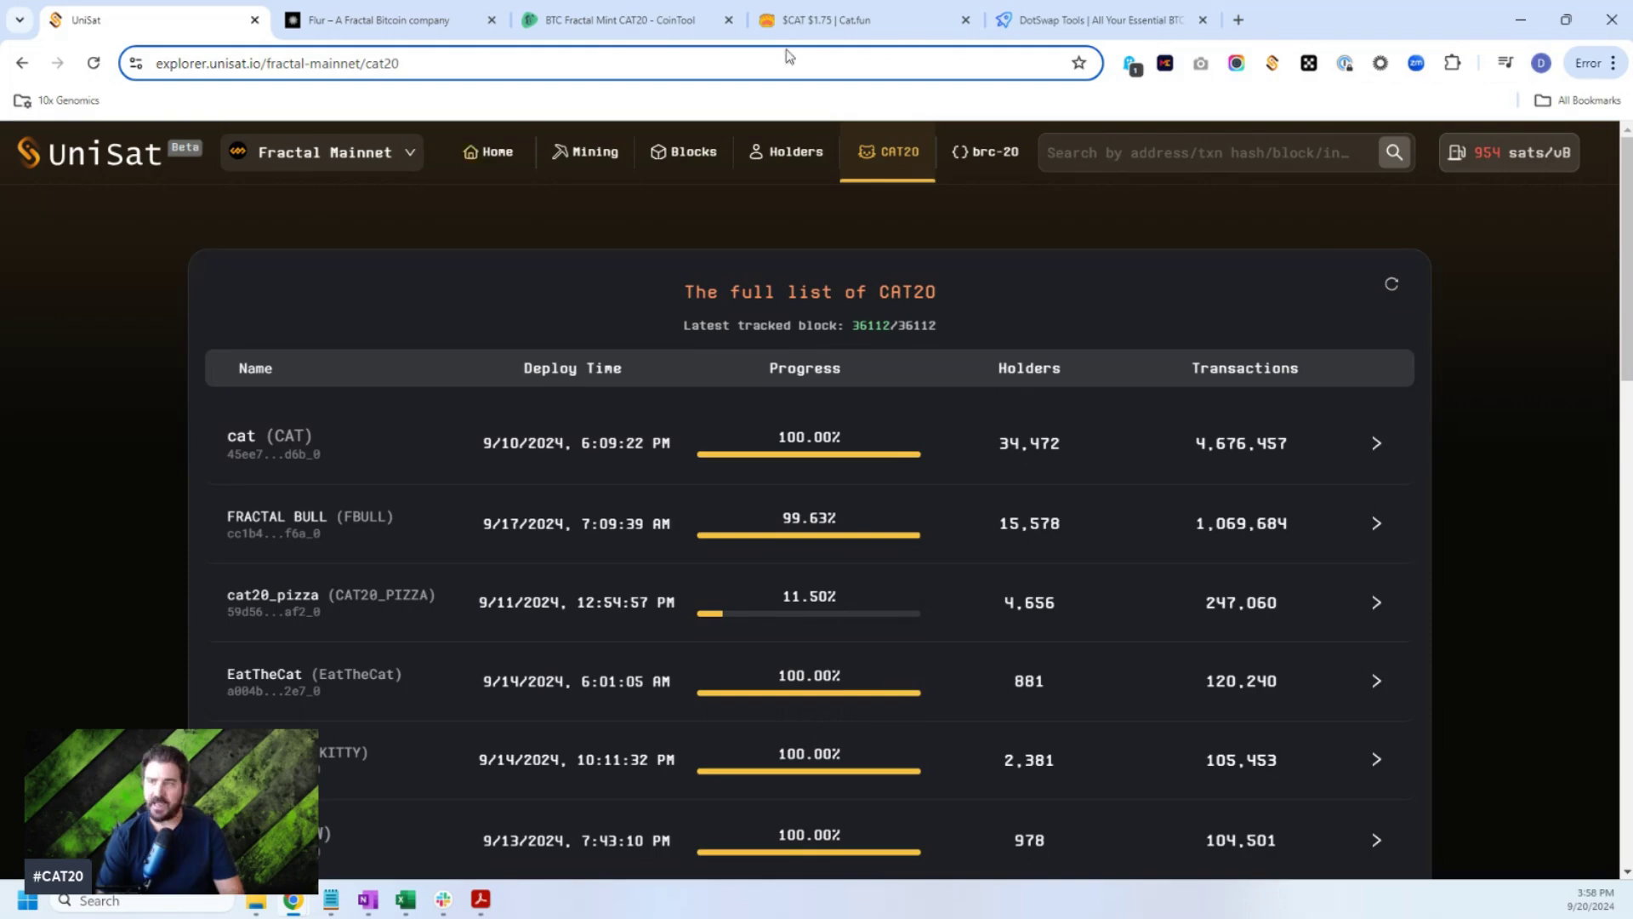
Reload the DotSwap mint page and unlock the UniSat wallet with its password.
drag(1115, 15, 405, 19)
scroll(279, 334, up, 3)
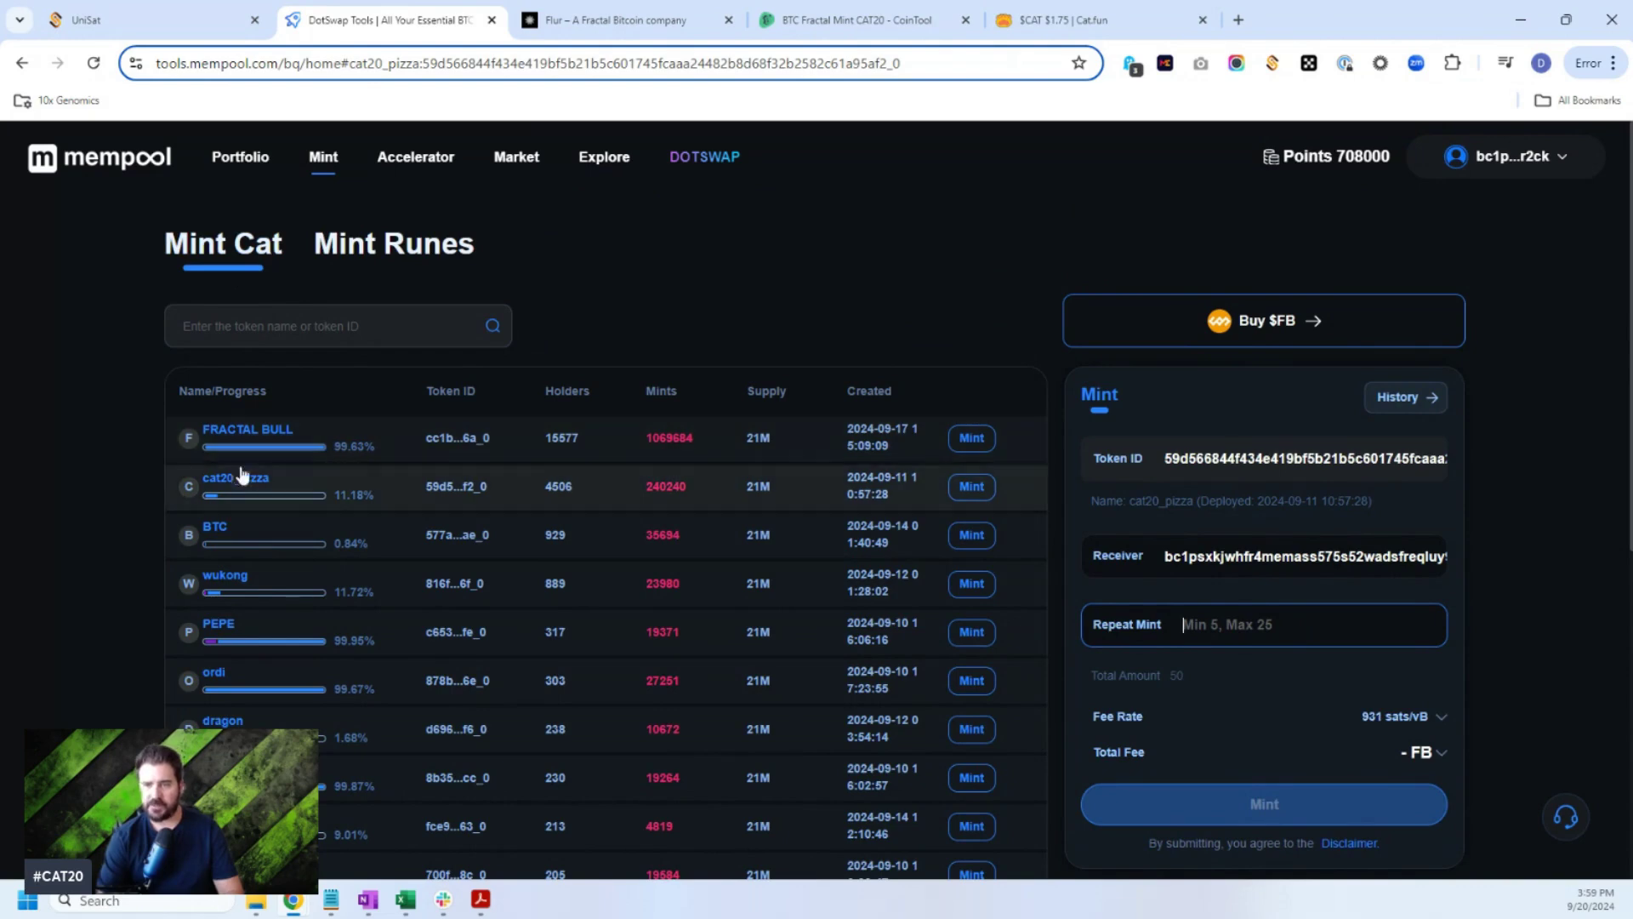
click(94, 63)
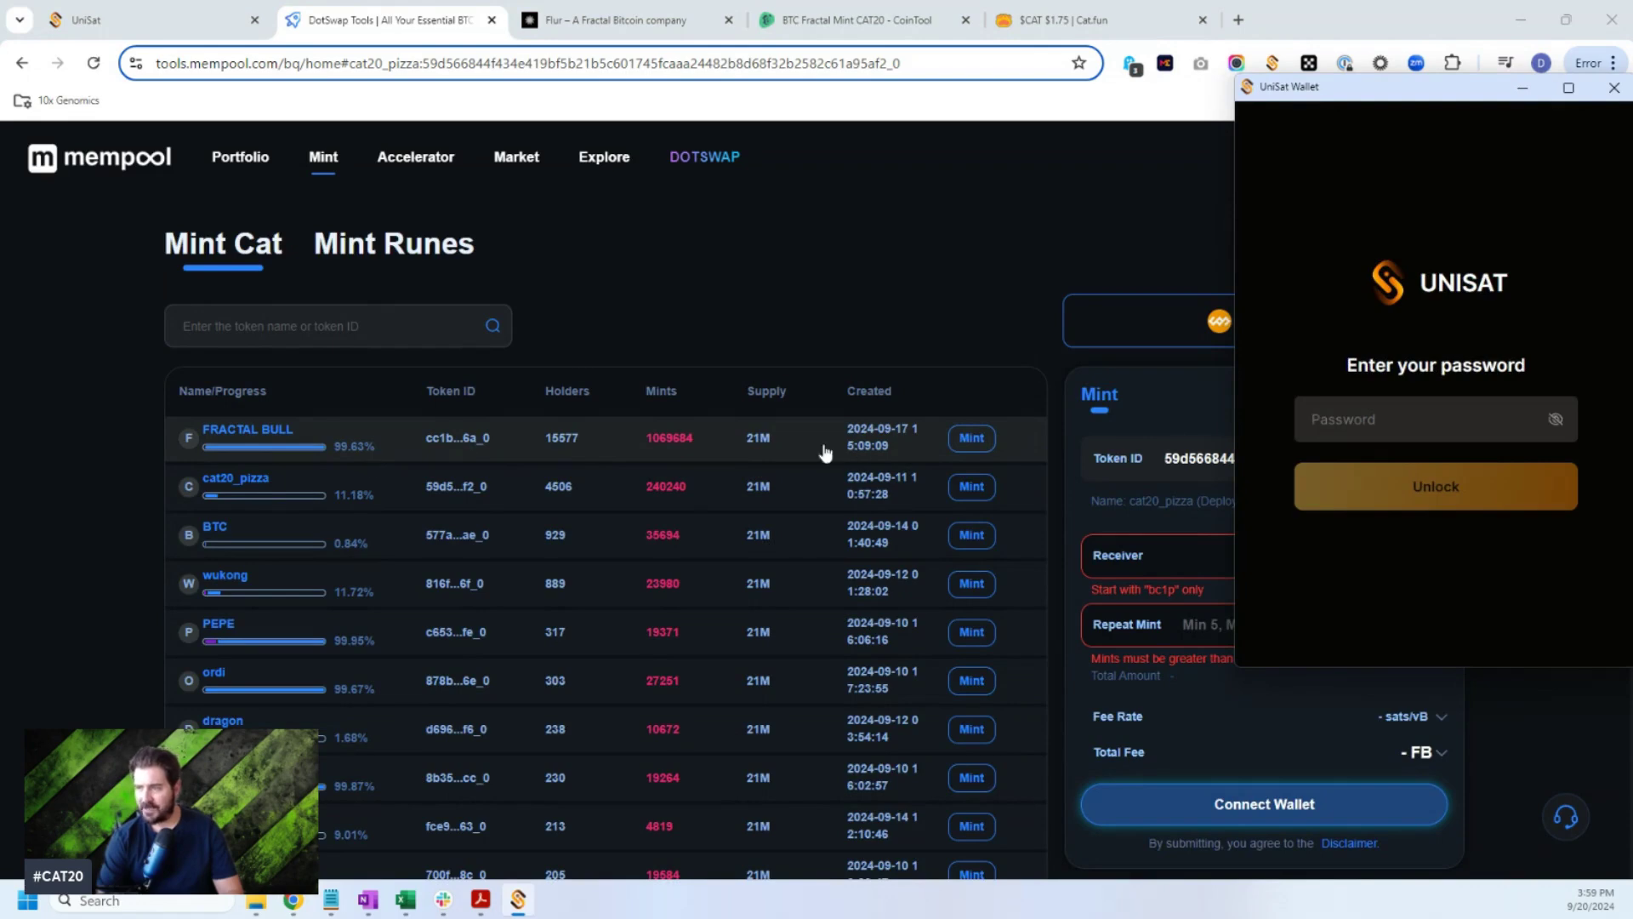
click(1395, 404)
text(••••)
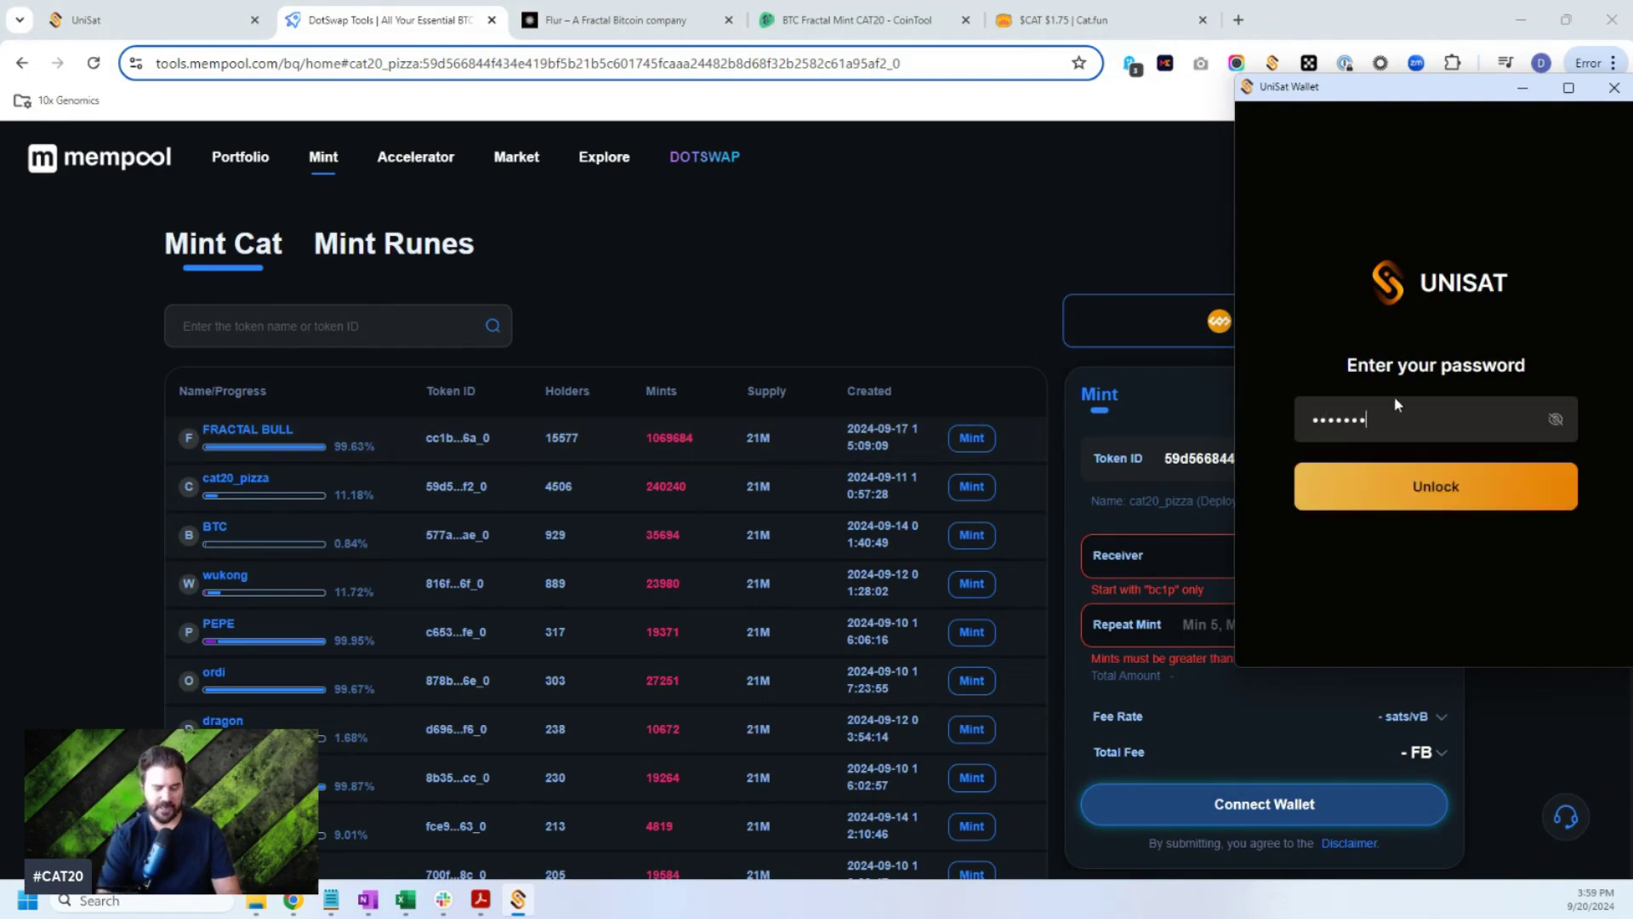
key(Return)
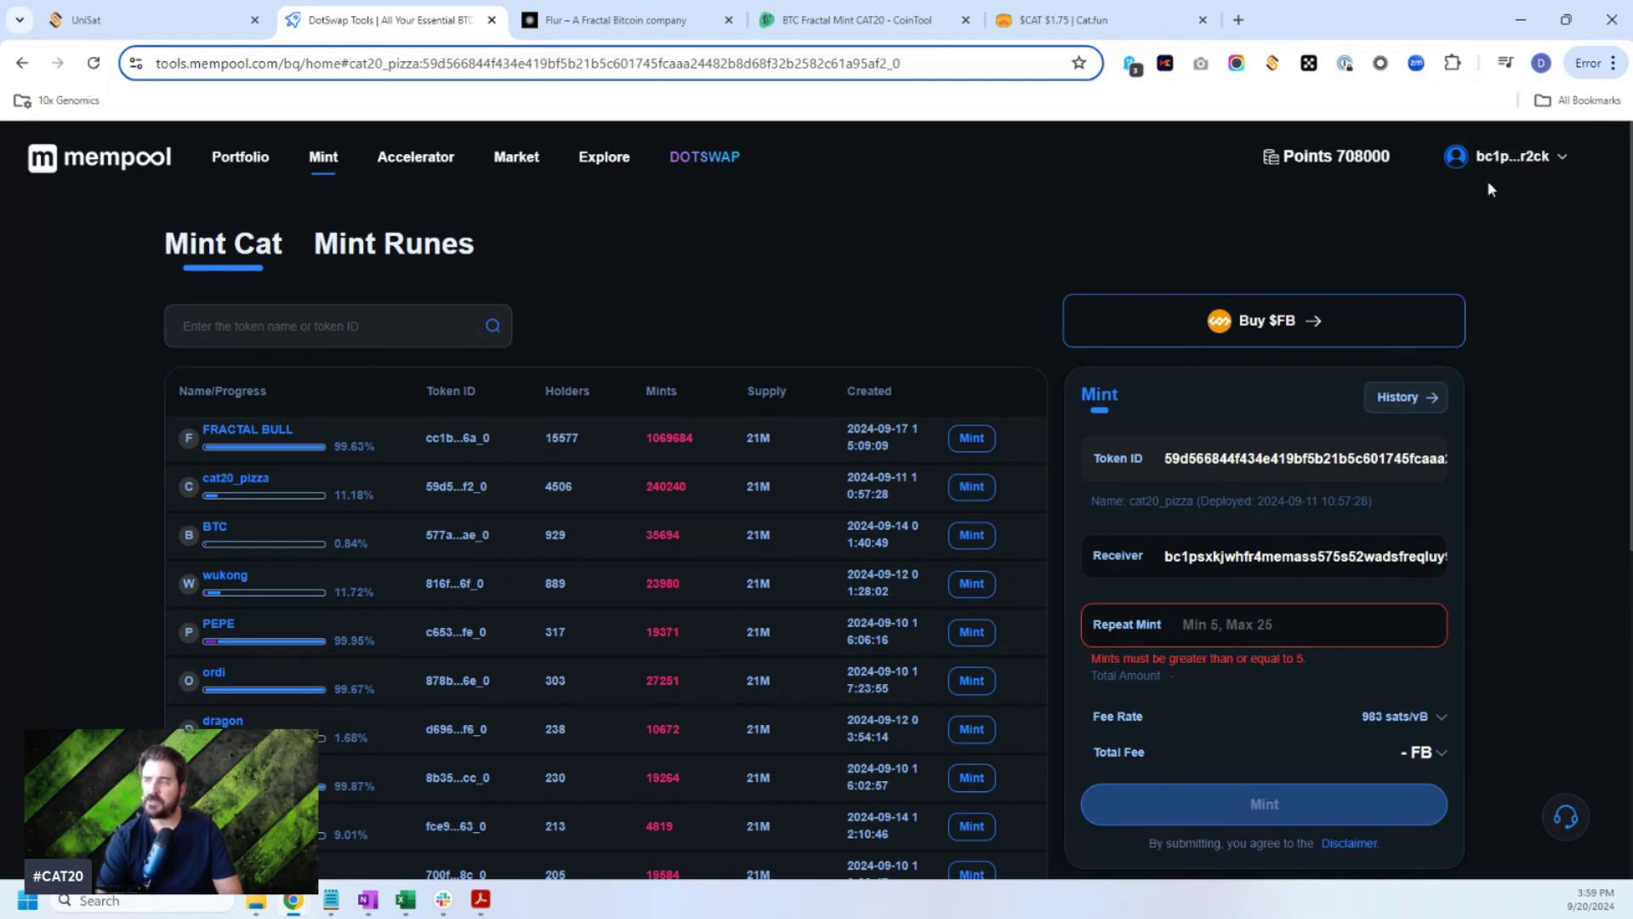
Set cat20_pizza Repeat Mint to 5, for a 0.12559265 FB total fee.
click(1214, 624)
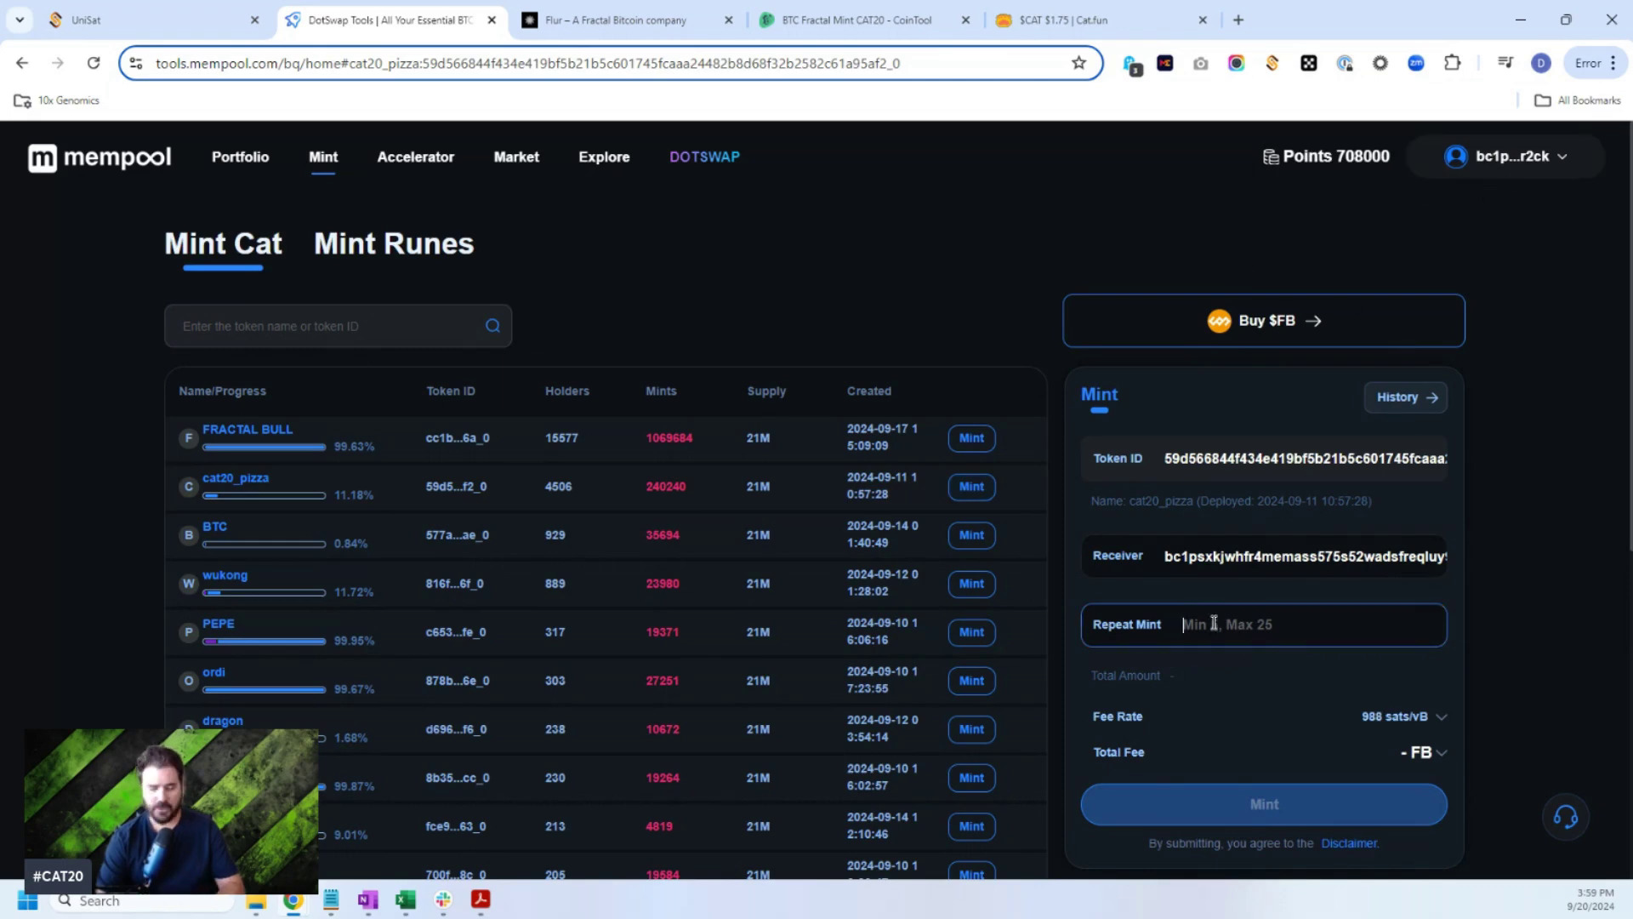
text(5)
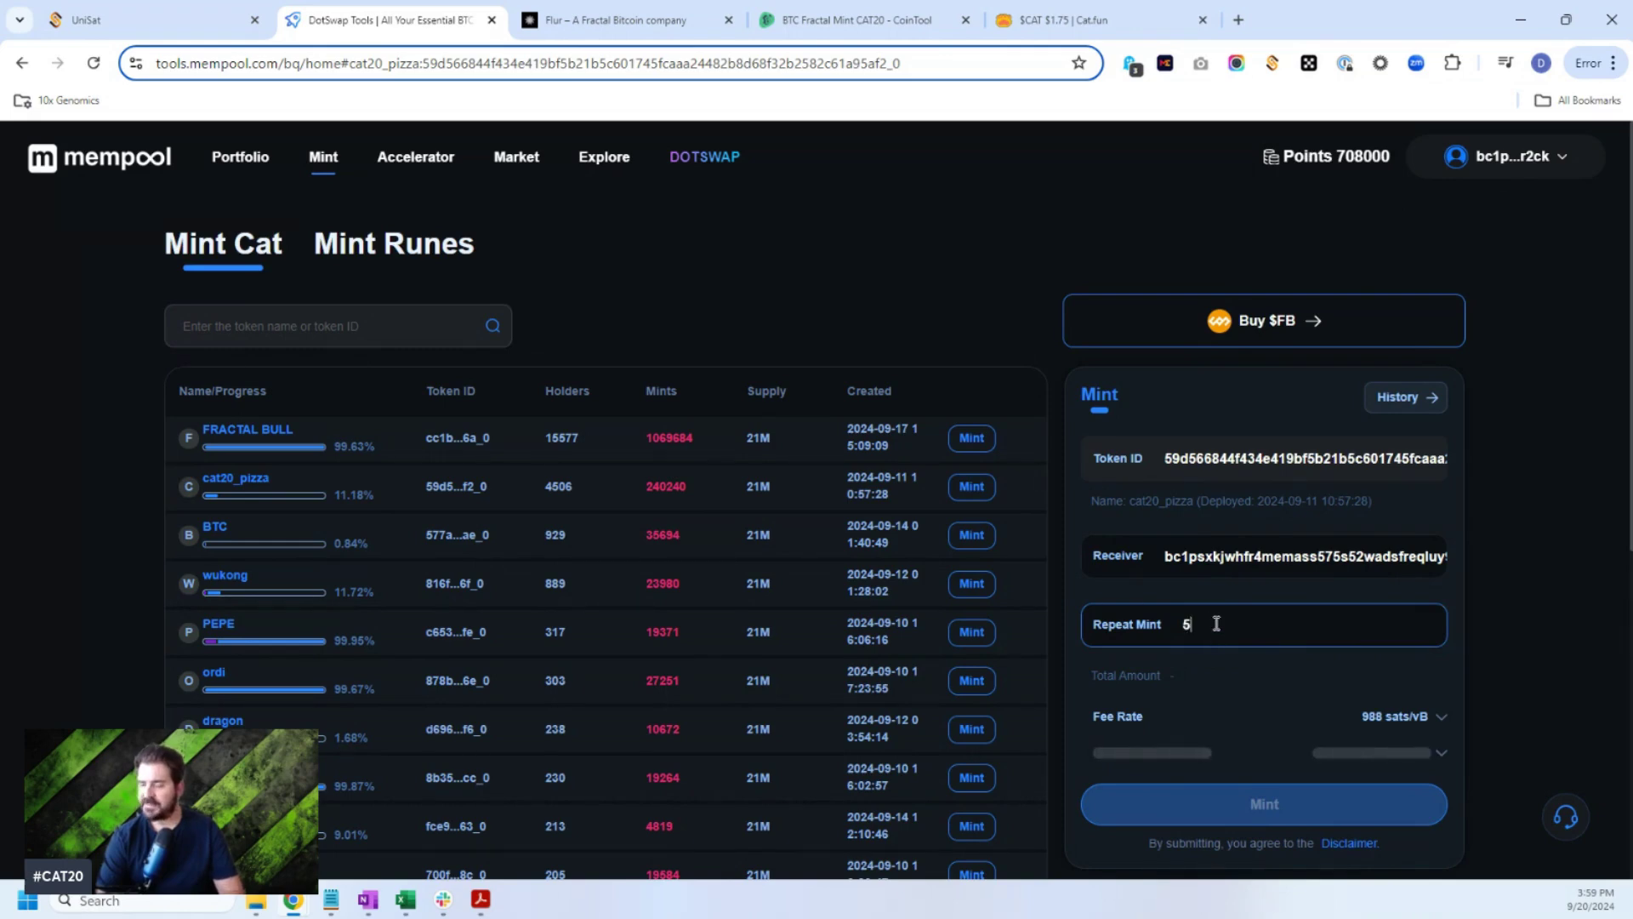
scroll(1258, 625, down, 1)
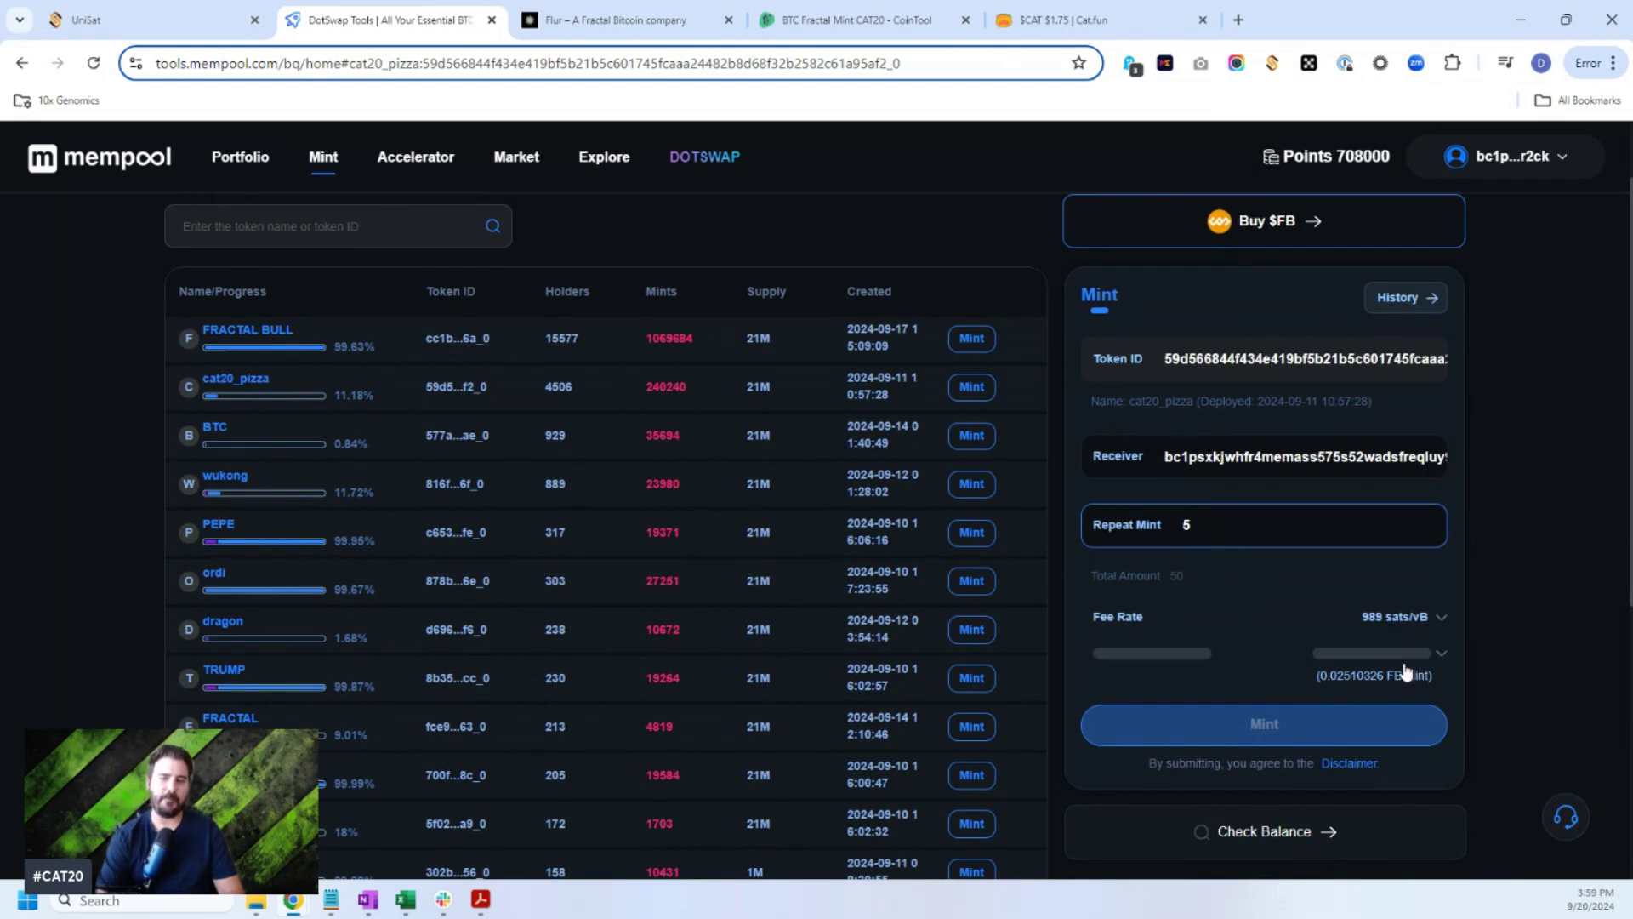
Open the CoinEx exchange in a new tab and dismiss the regional restriction notice.
click(121, 22)
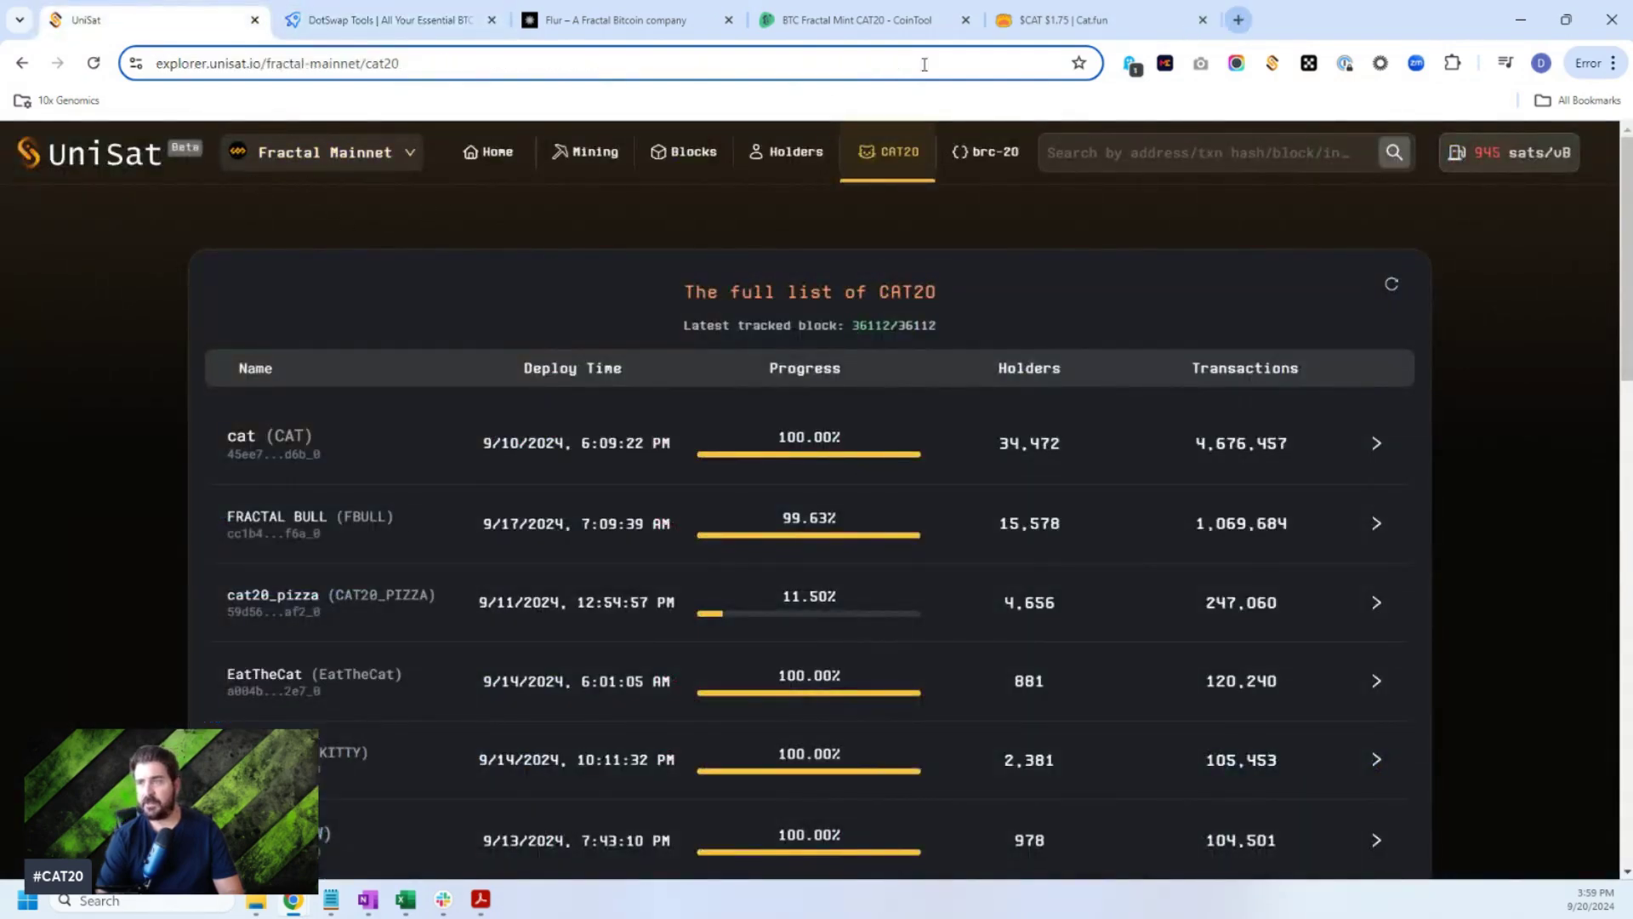
key(ctrl+t)
text(coin)
key(Return)
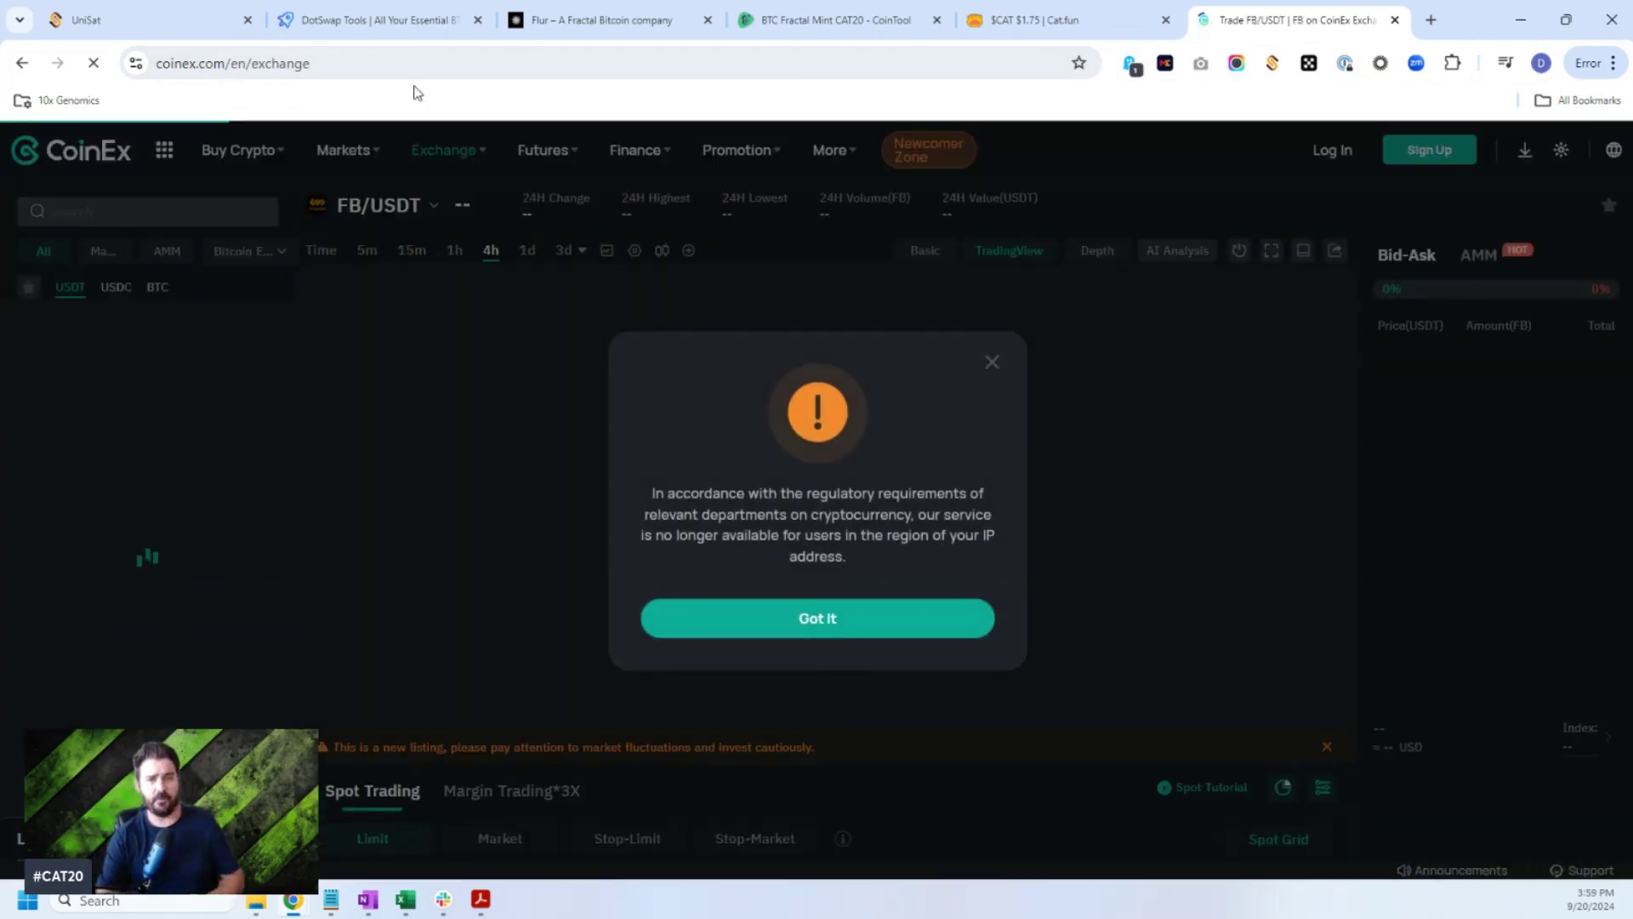
click(992, 366)
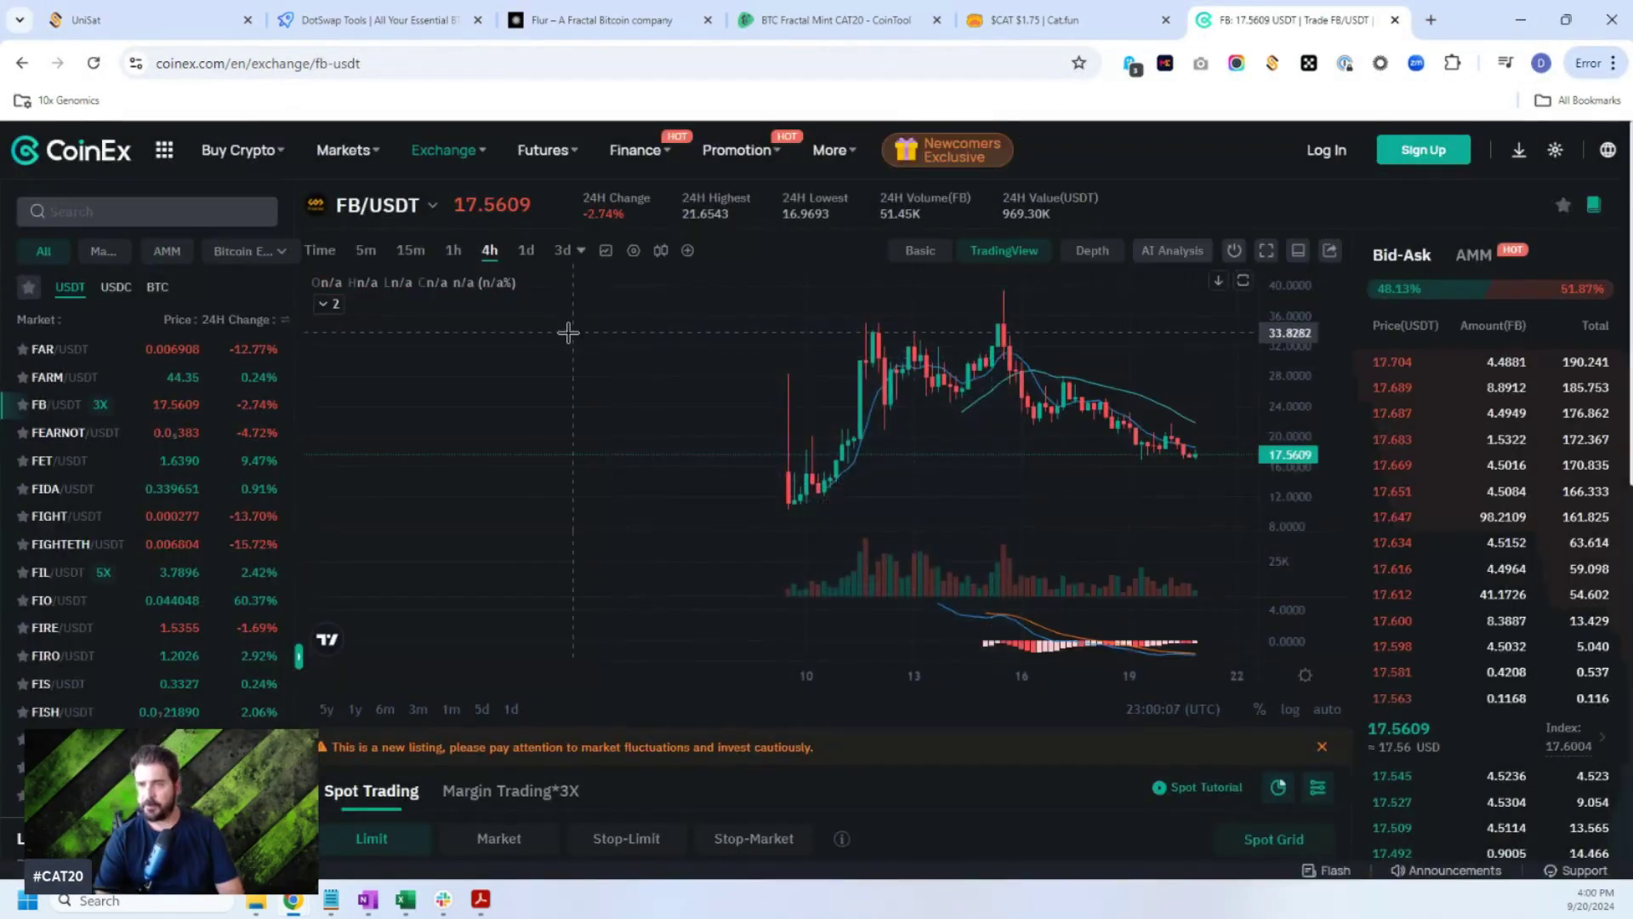
Browse the FB/USDT price chart and Promotion menu, then return to DotSwap Tools.
scroll(711, 359, up, 2)
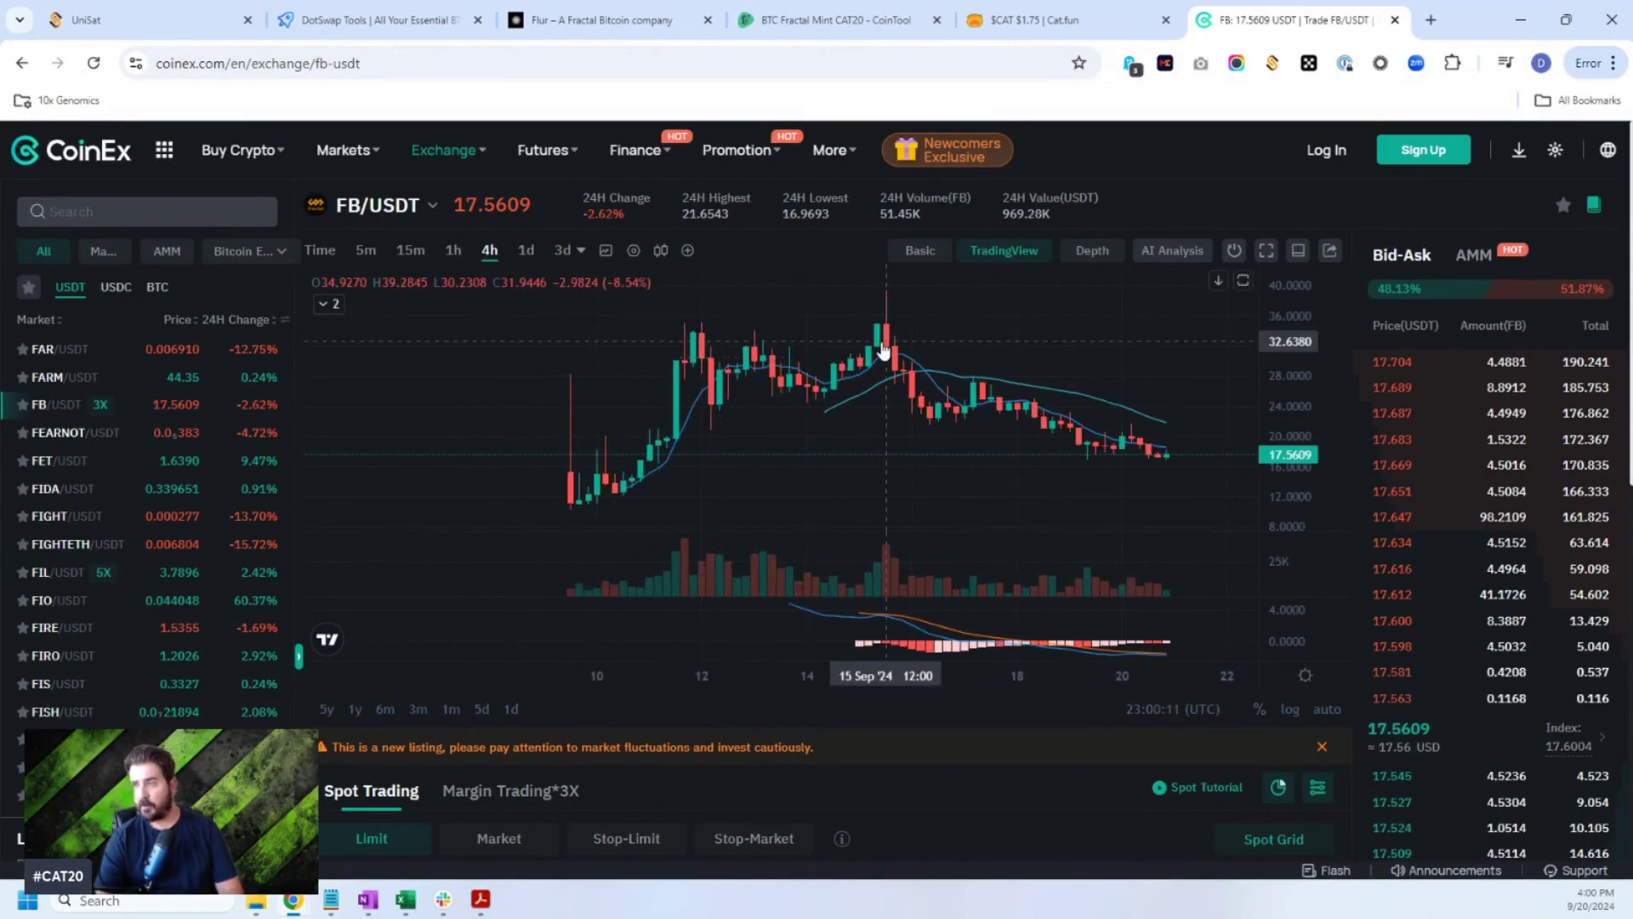
scroll(961, 383, down, 2)
drag(997, 425, 874, 420)
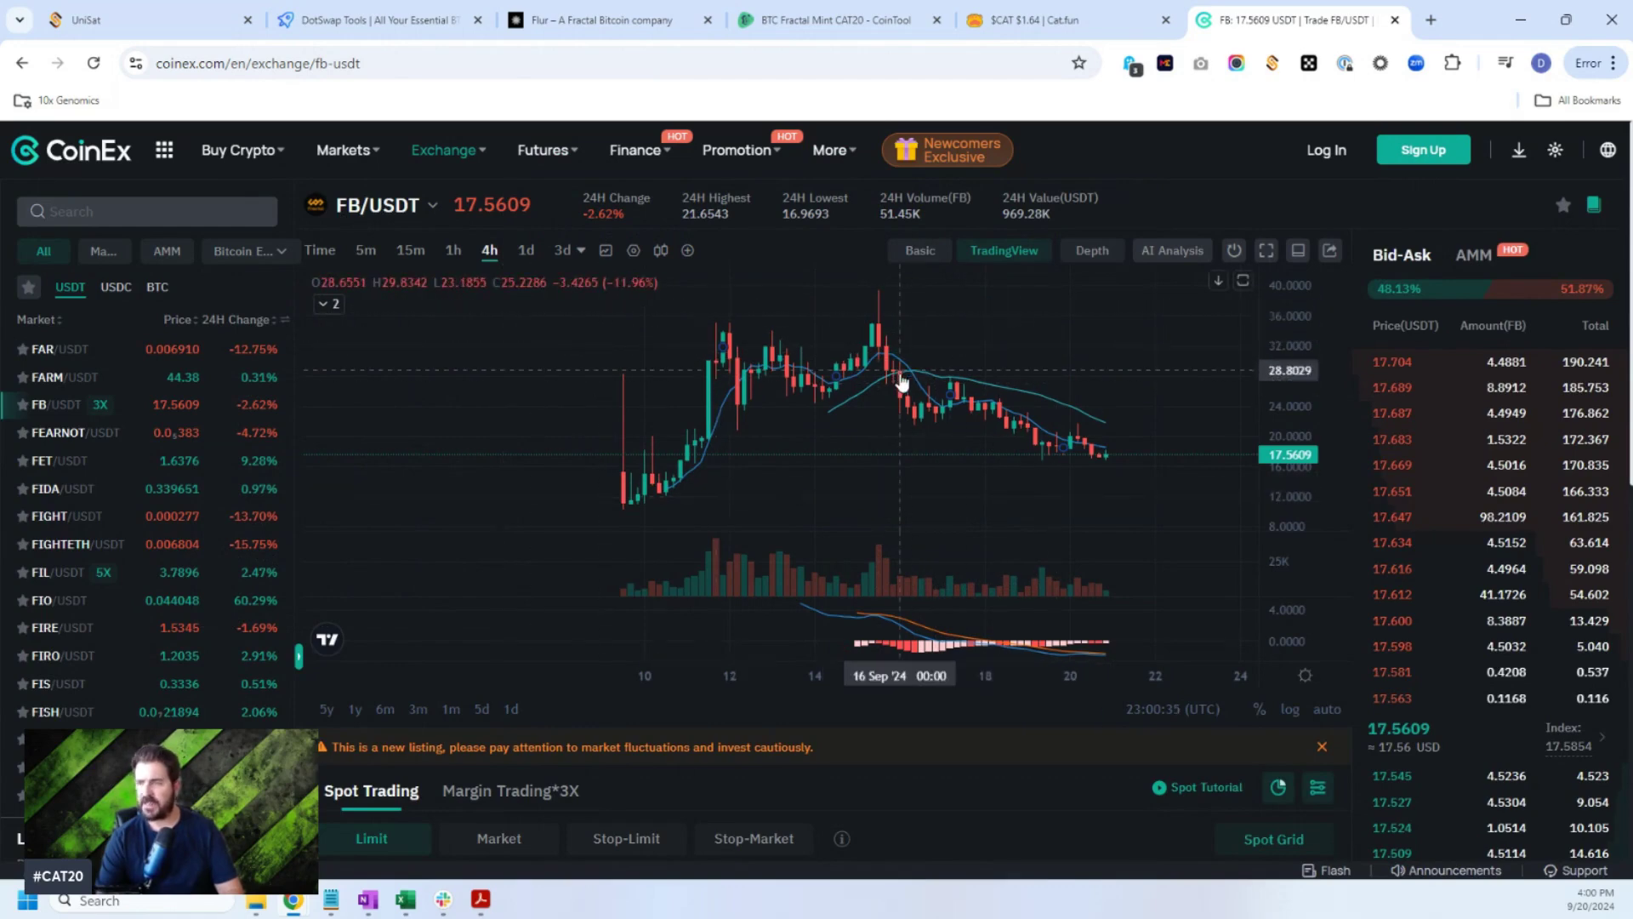
mouse_move(737, 149)
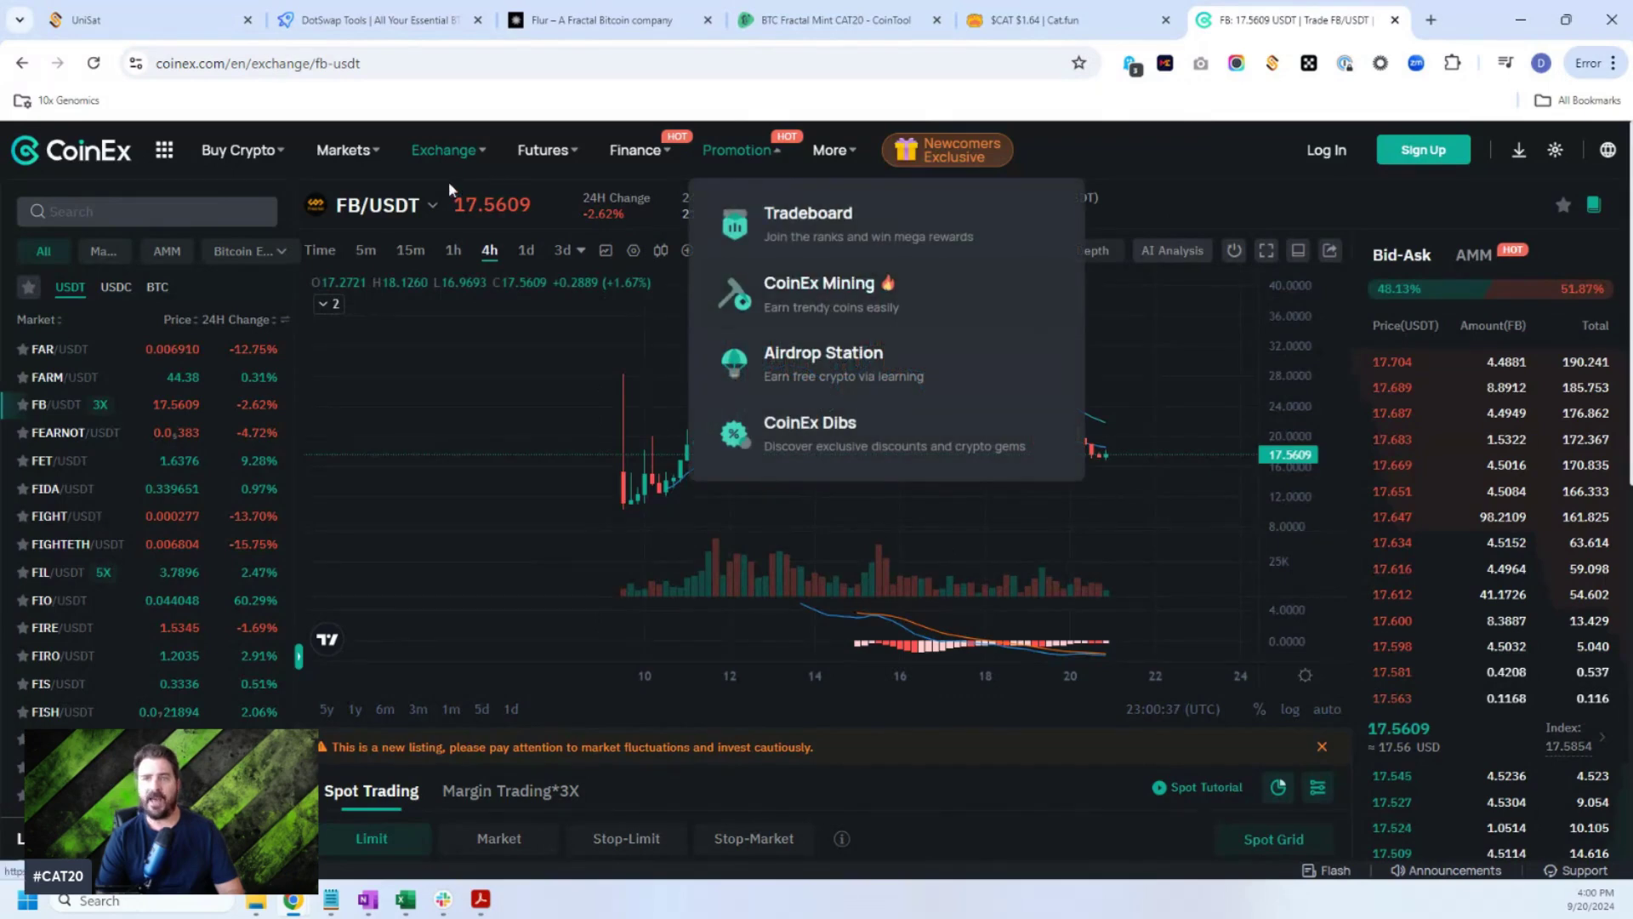
click(343, 22)
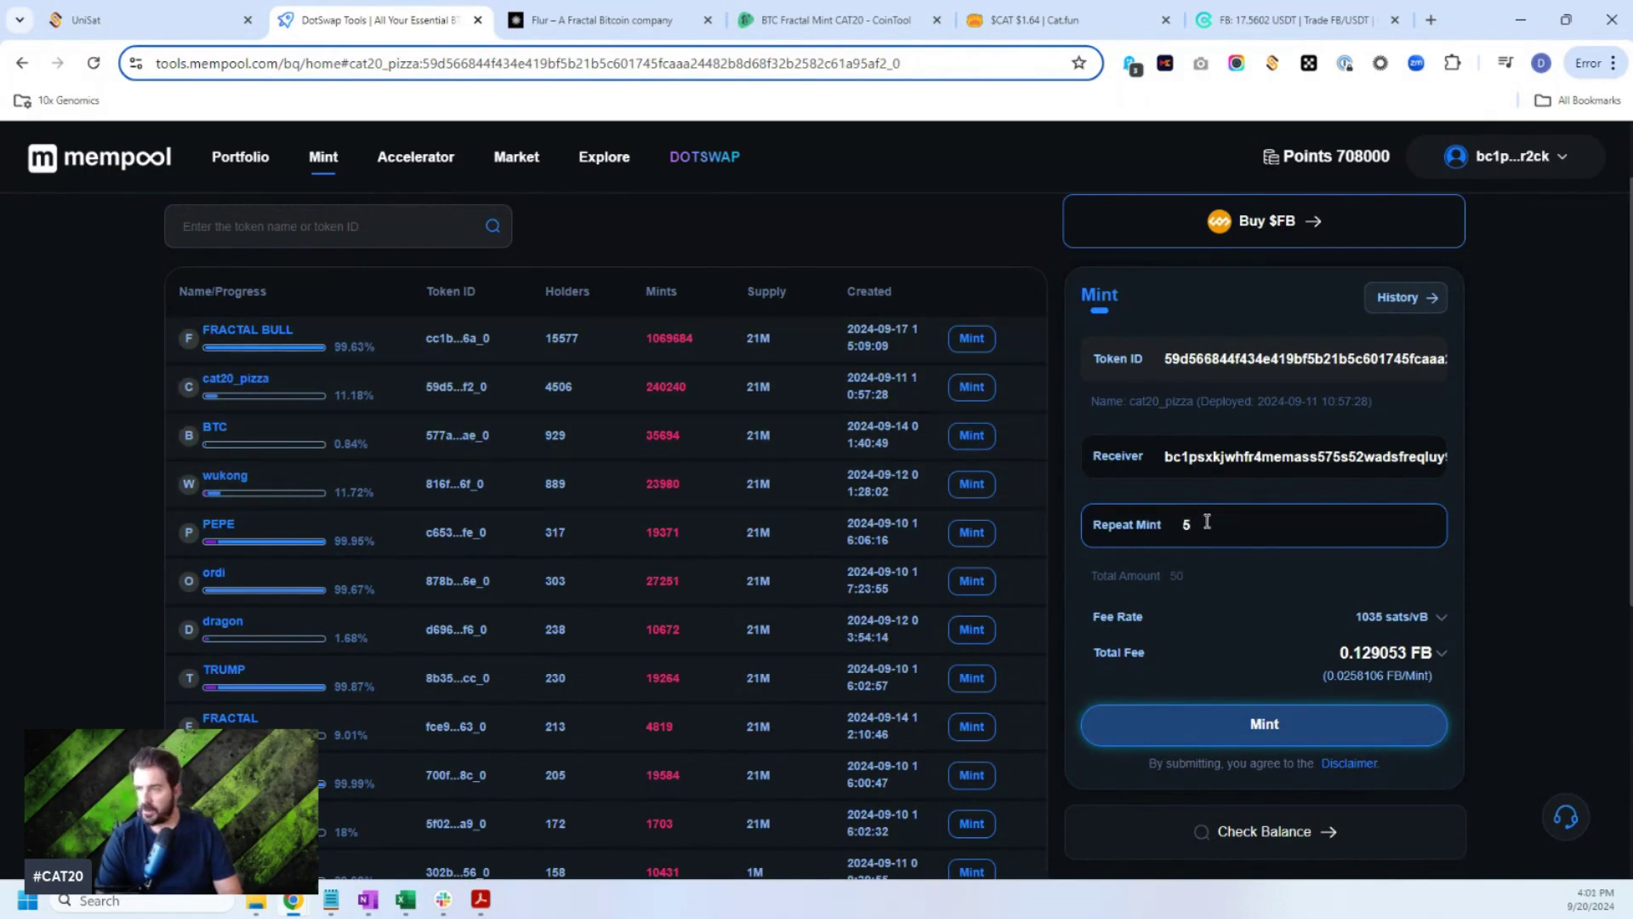
Try 25 cat20_pizza repeat mints to check the fee, then clear the Repeat Mint field.
drag(1203, 522, 1155, 527)
text(25)
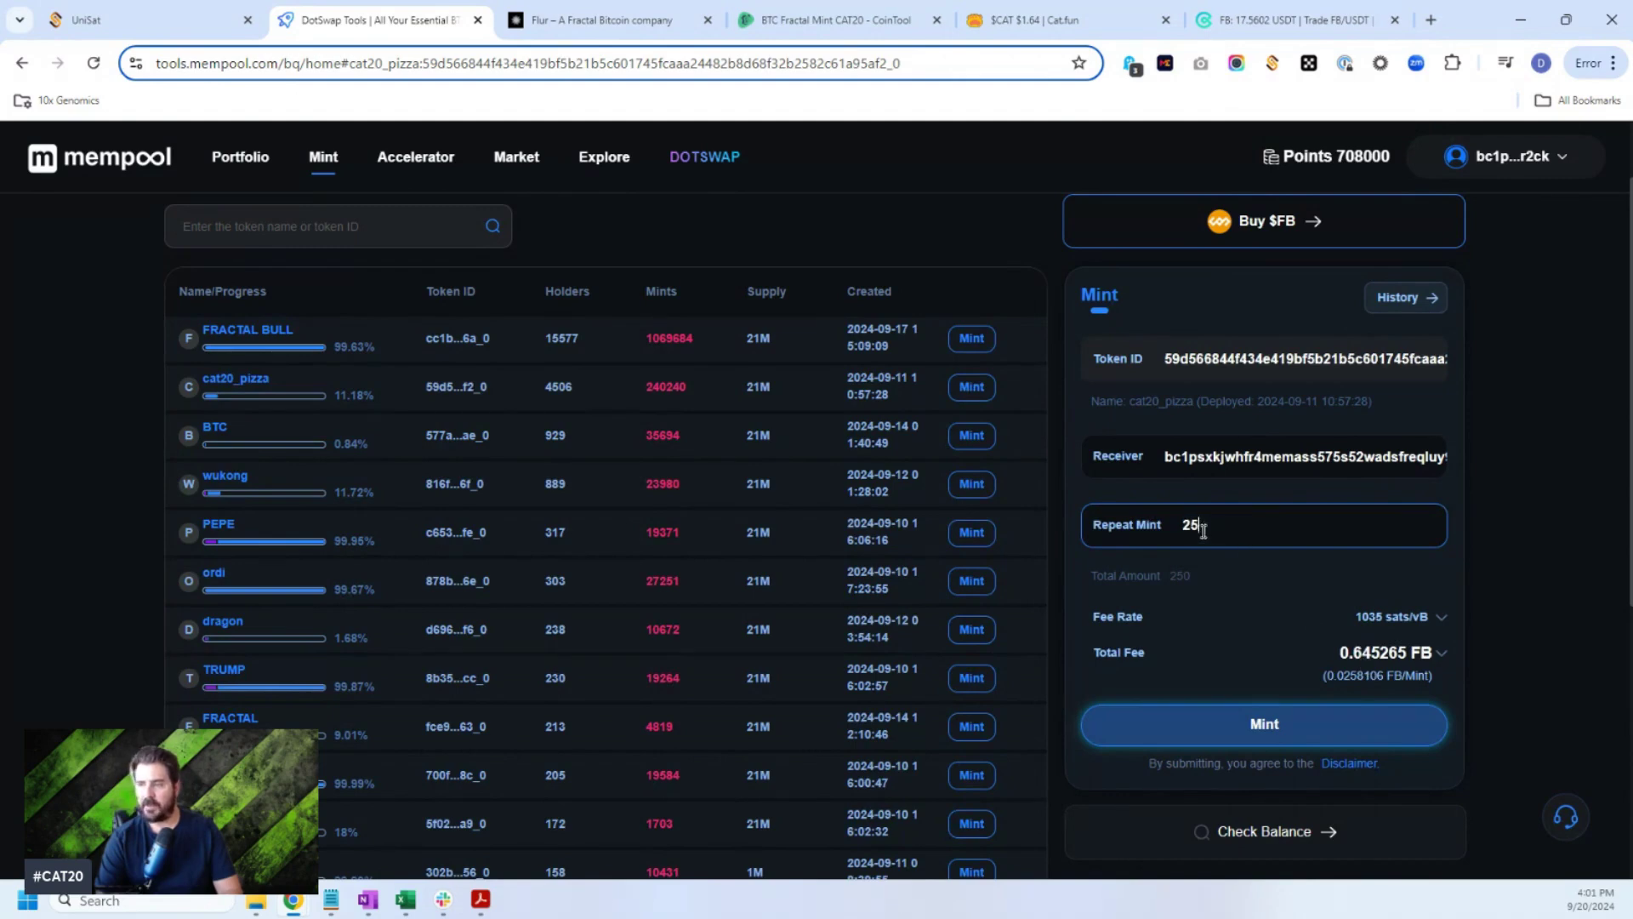
drag(1203, 531, 1153, 528)
key(BackSpace)
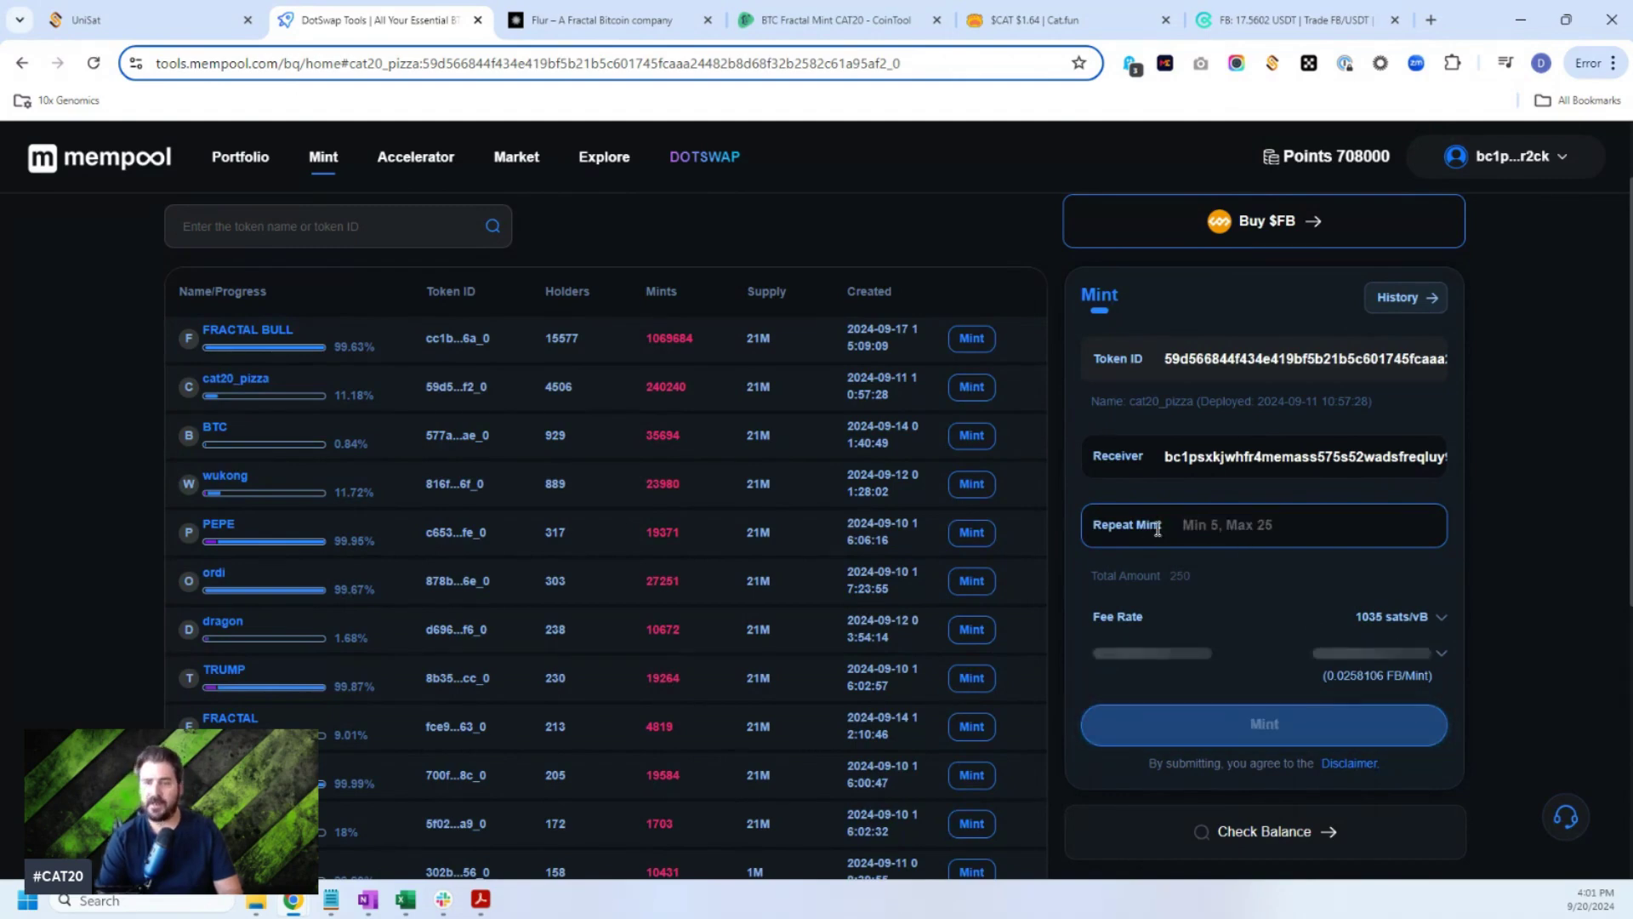
scroll(303, 401, down, 3)
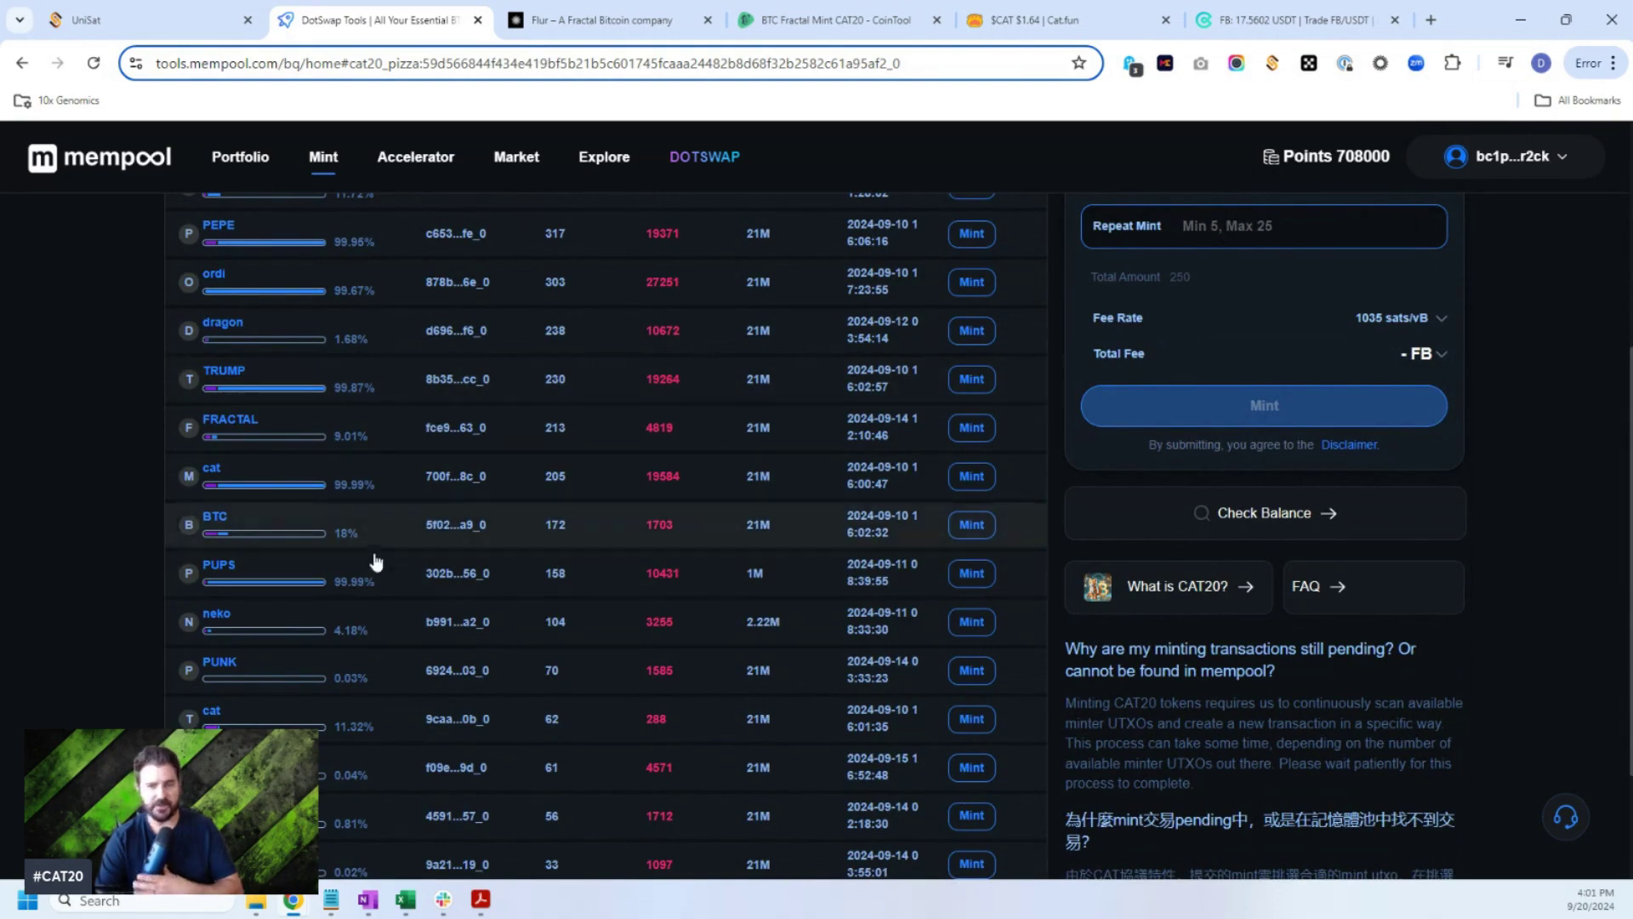
scroll(377, 562, down, 2)
scroll(372, 572, up, 6)
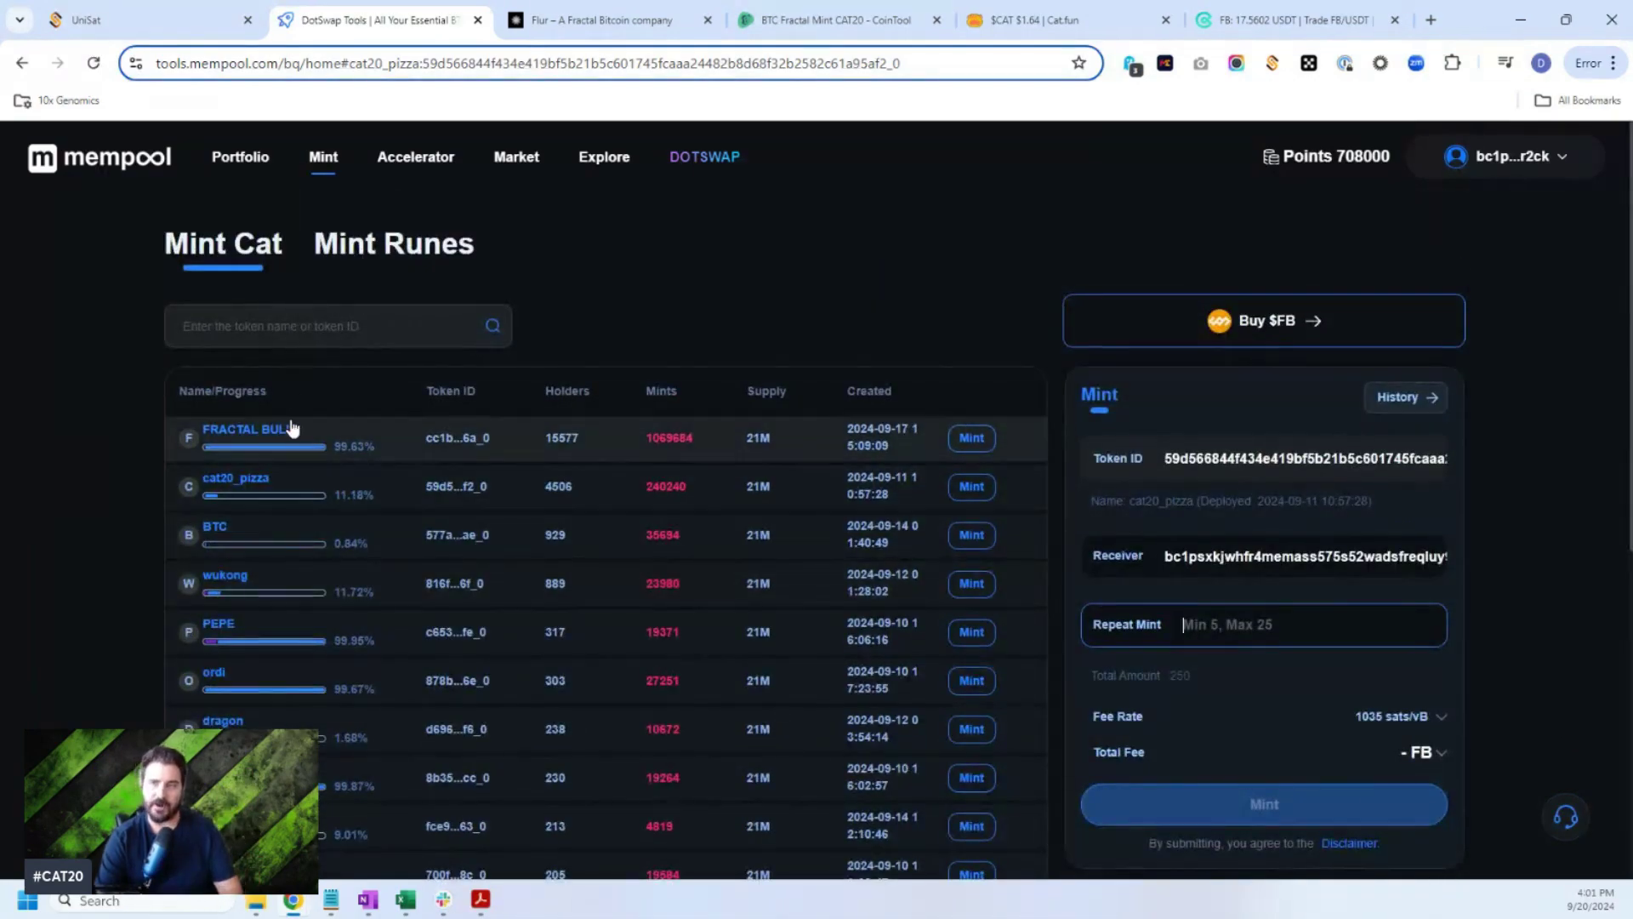
Reload Flur, mint the neko token and sign the 0.01625125 FB transaction.
click(598, 32)
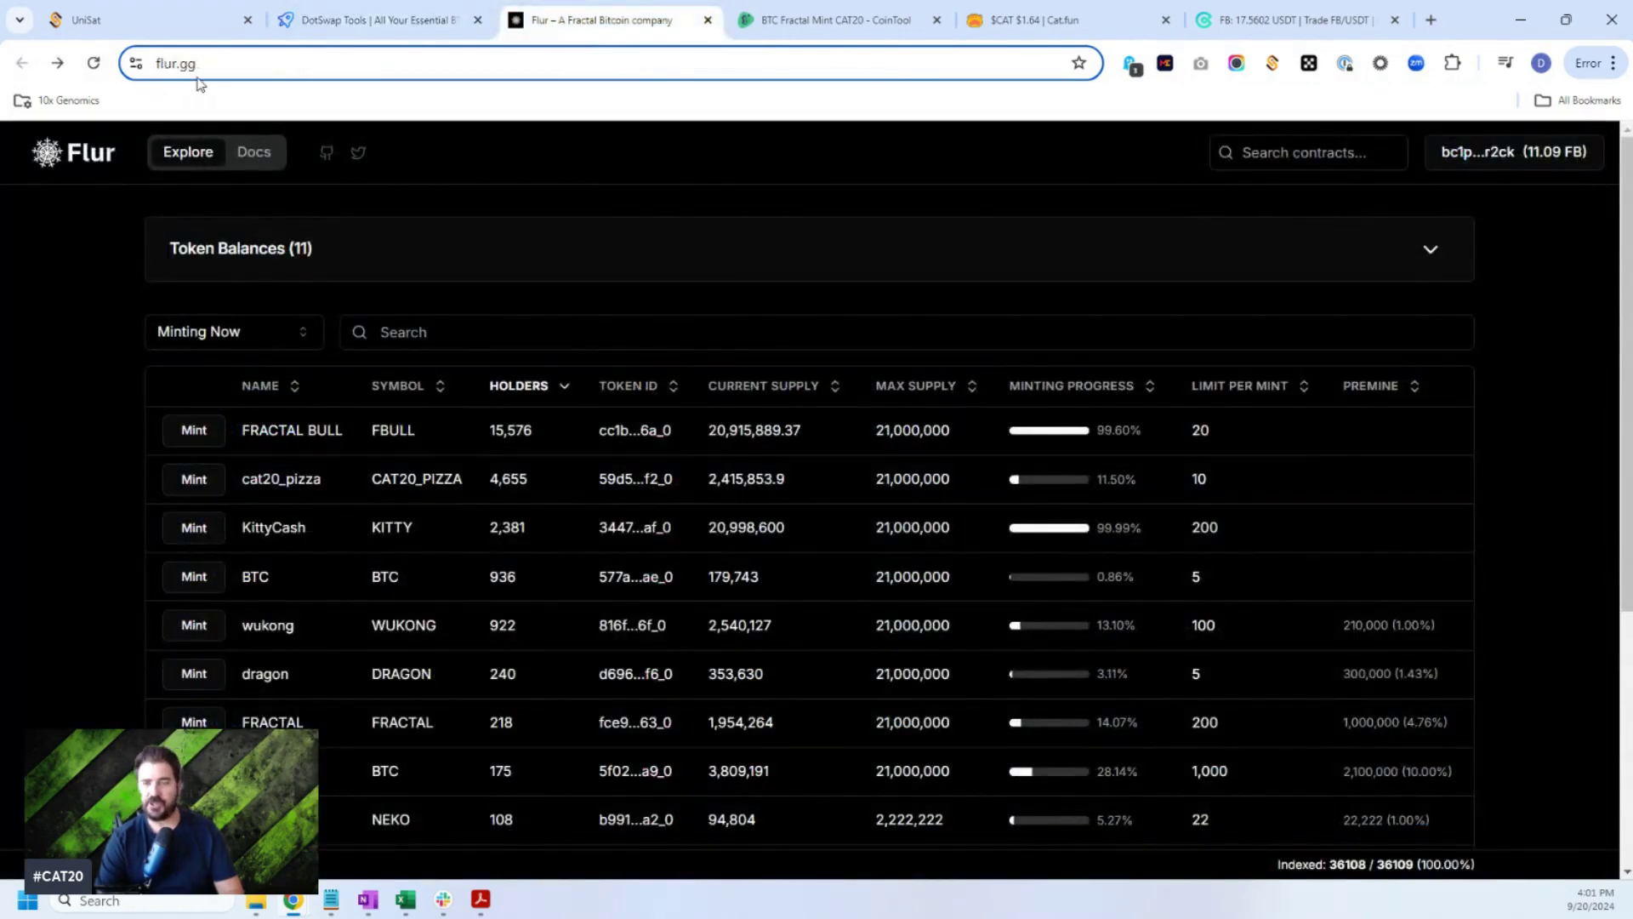
click(94, 63)
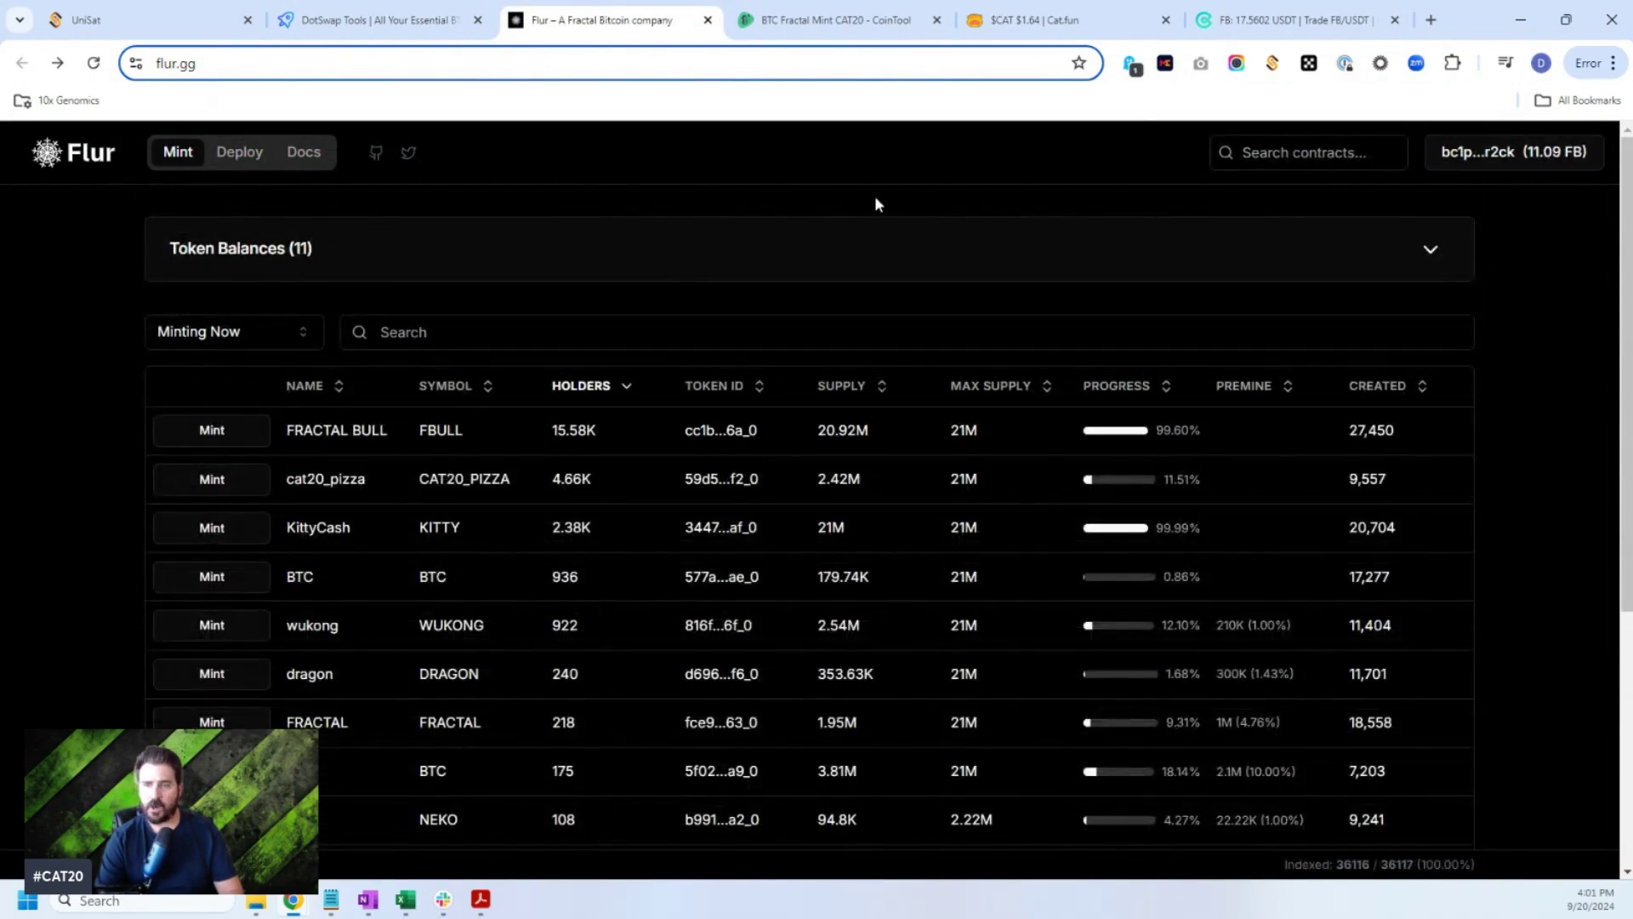
scroll(244, 663, down, 2)
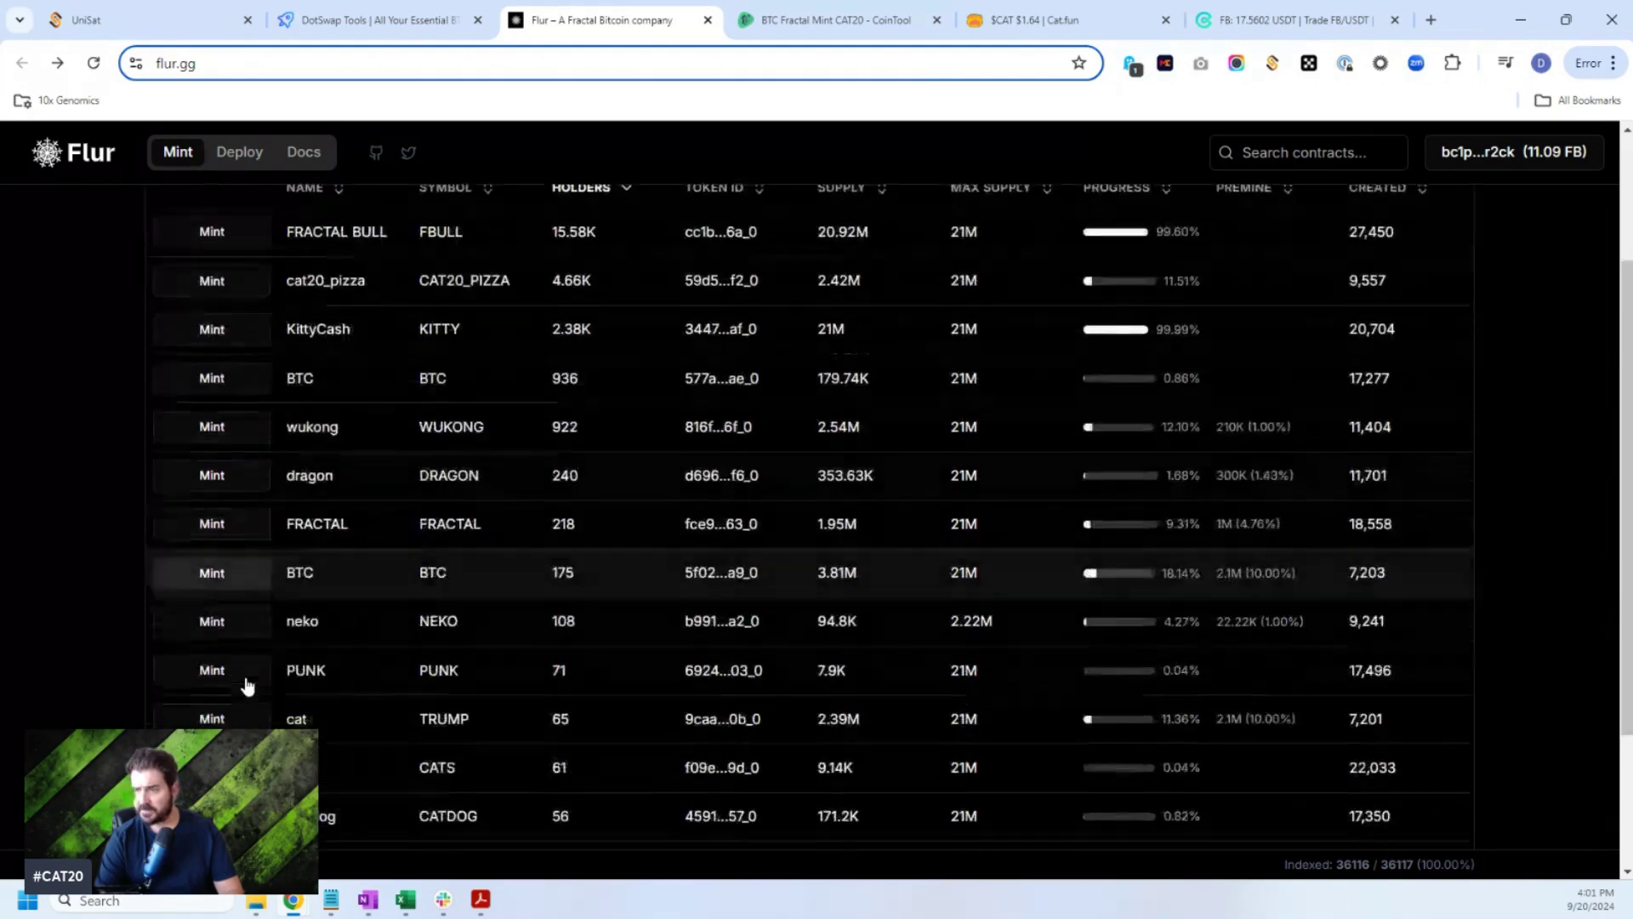
scroll(244, 680, up, 1)
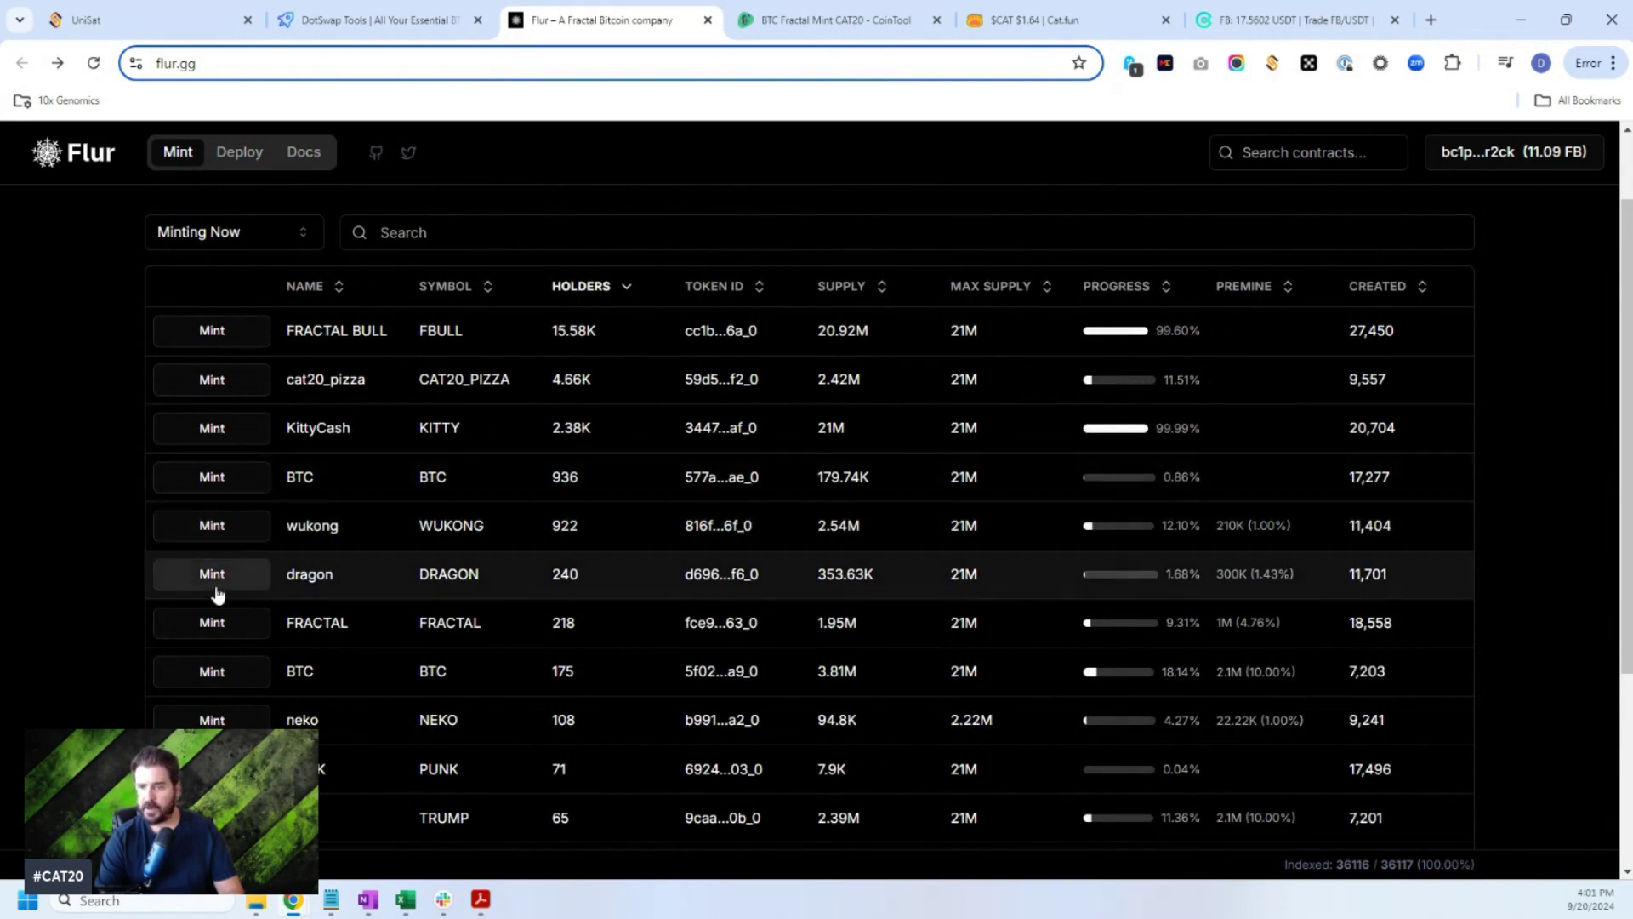
click(212, 720)
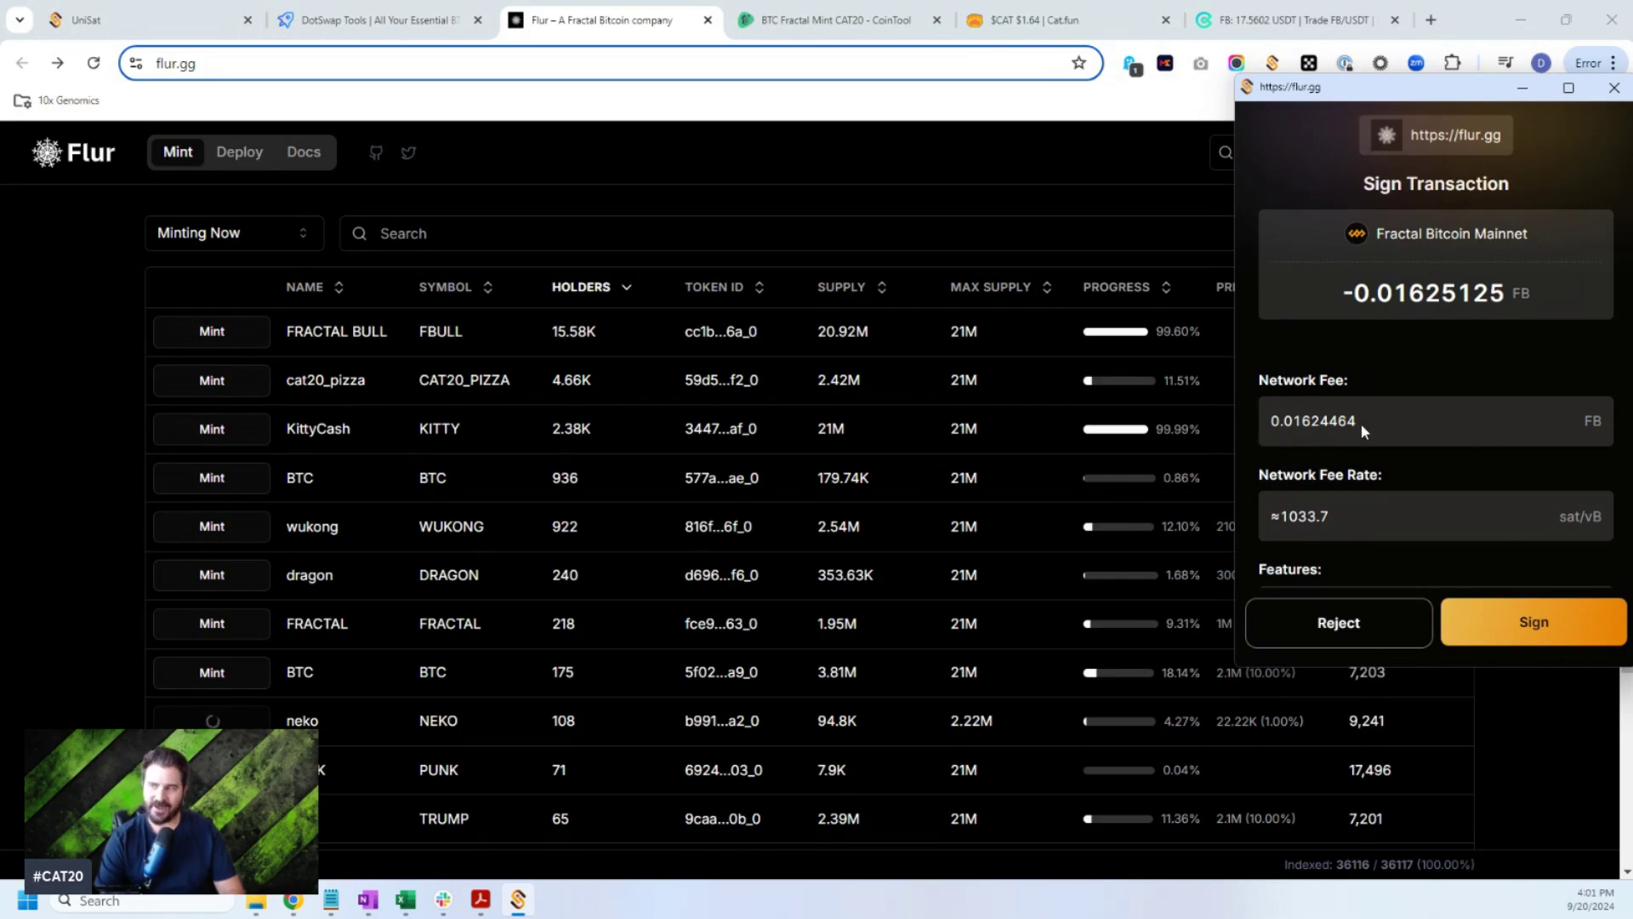
click(1540, 638)
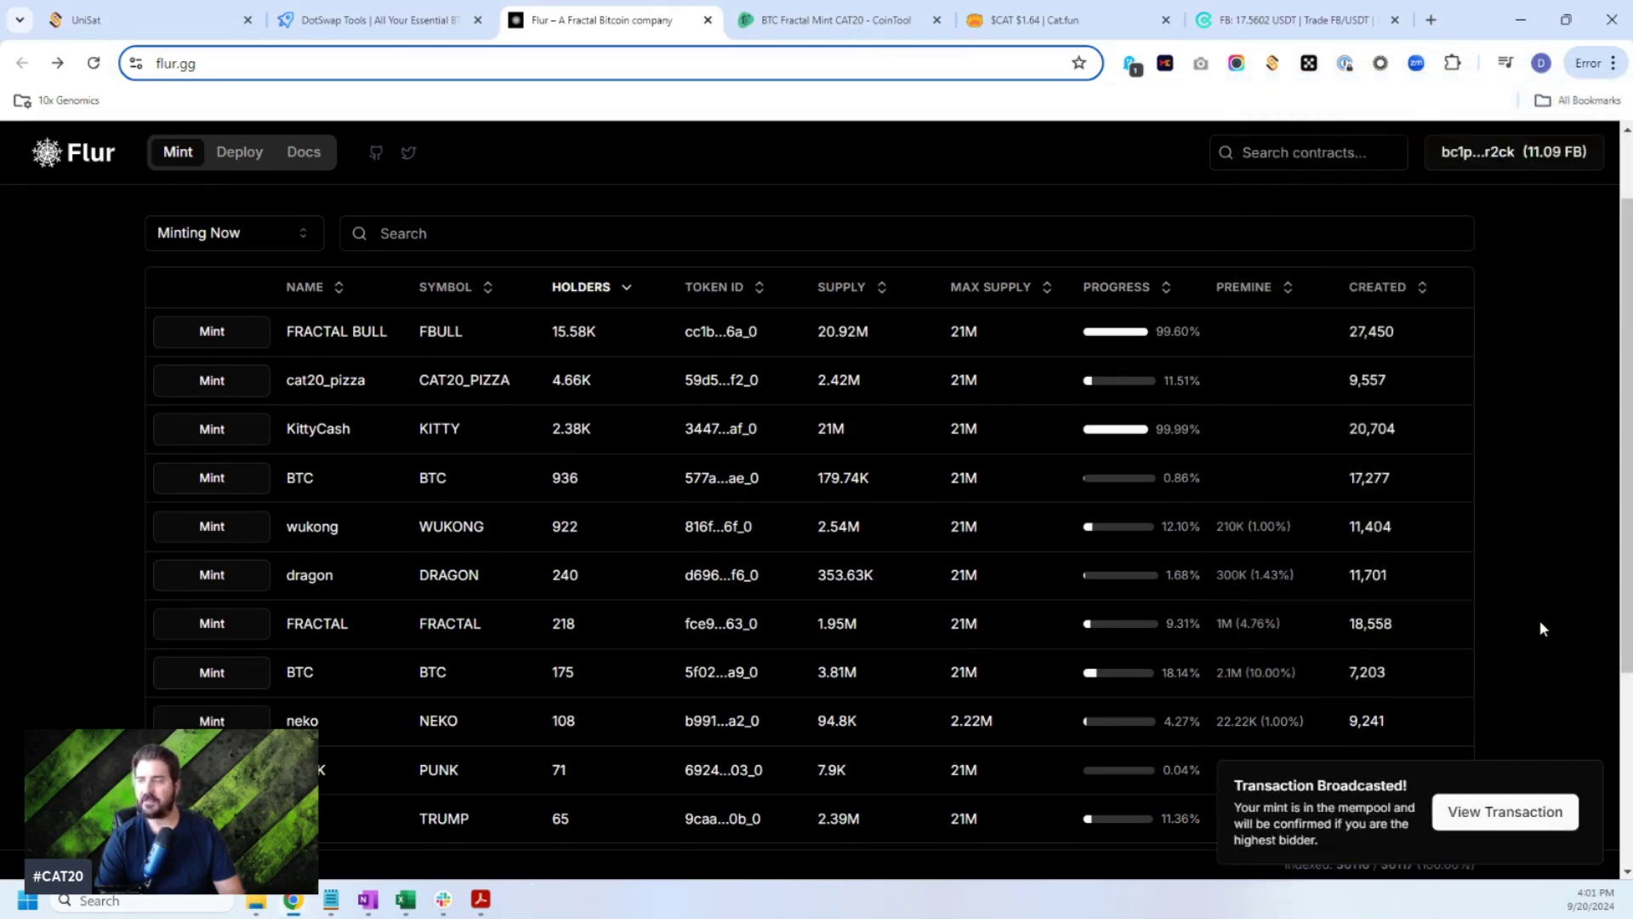
Set cat20_pizza Repeat Mint back to 5 (0.1294787 FB fee) and go back to Flur.
click(378, 19)
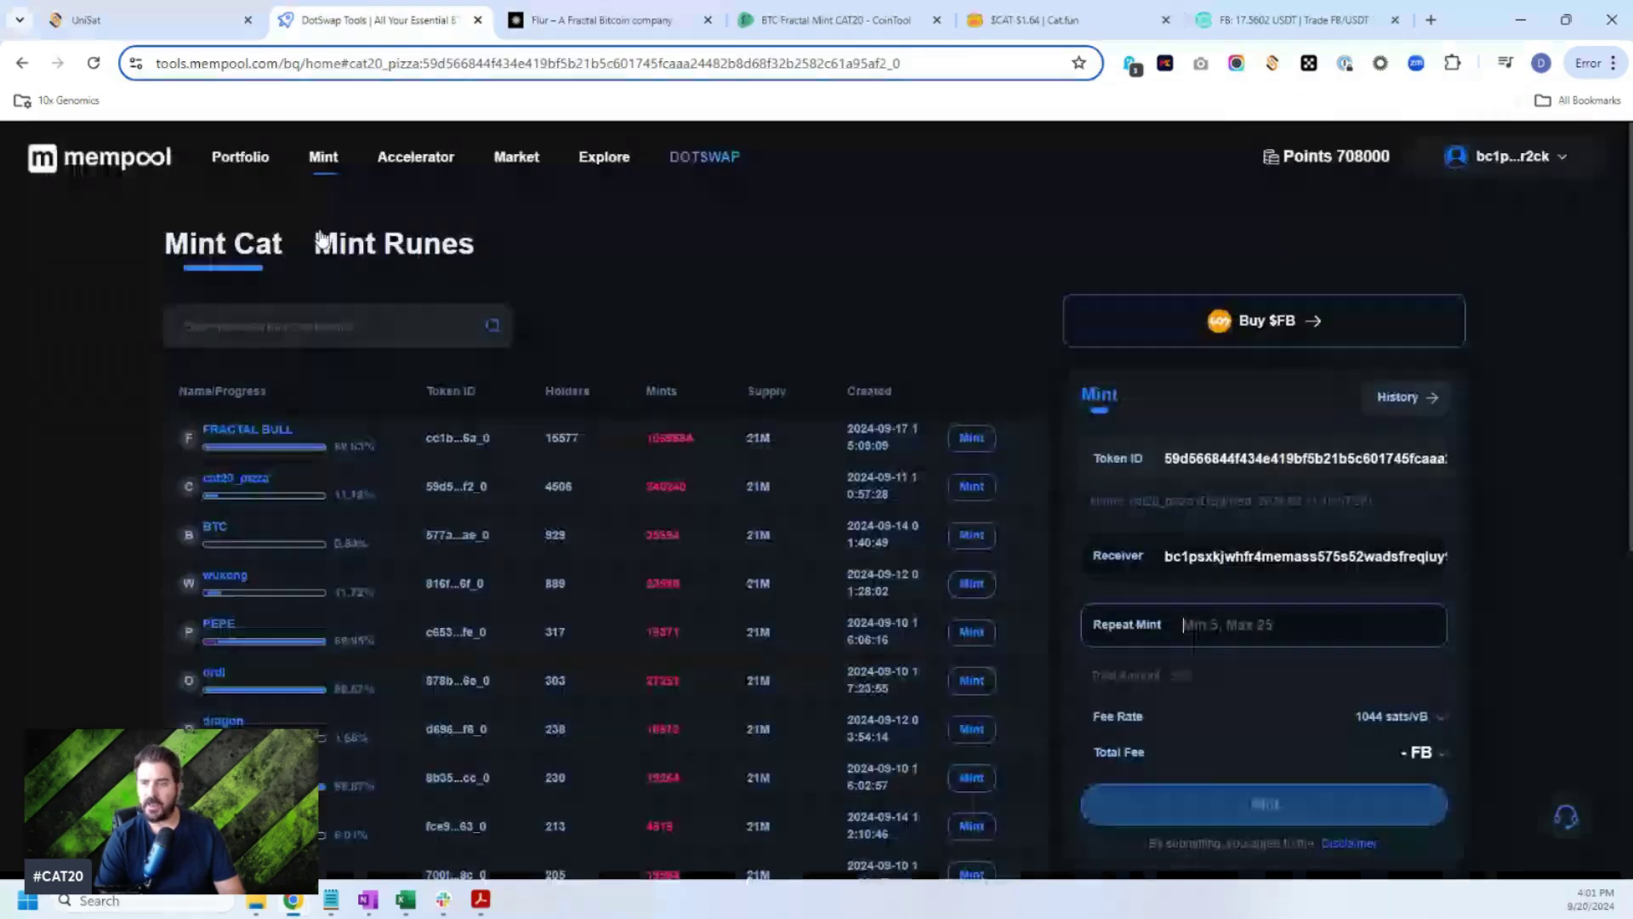
text(1)
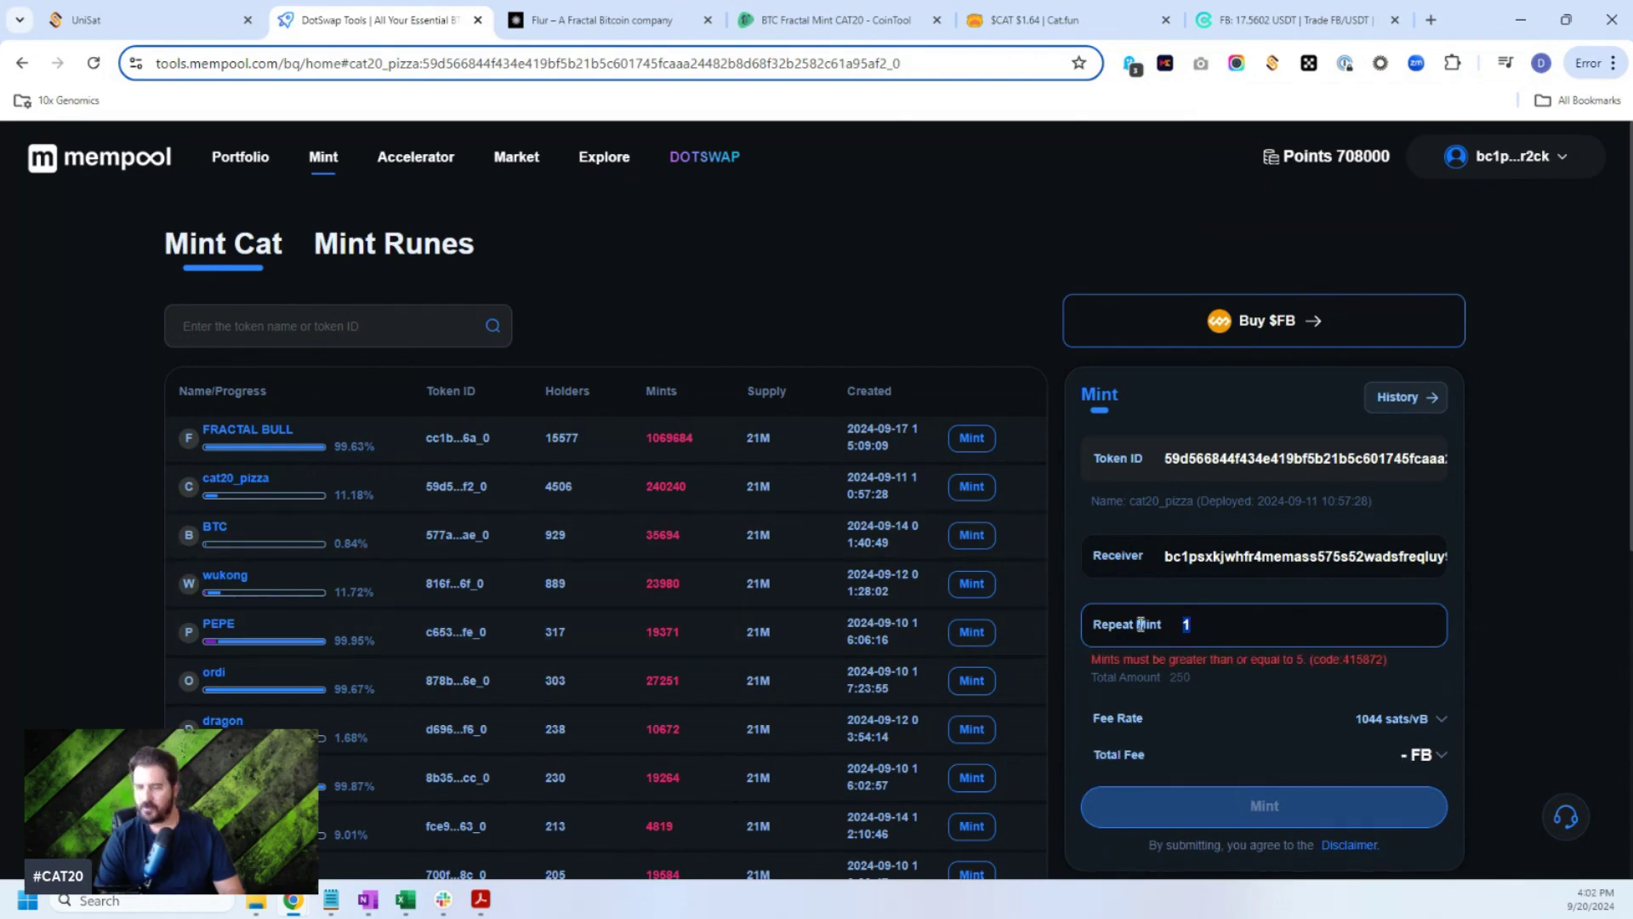
text(5)
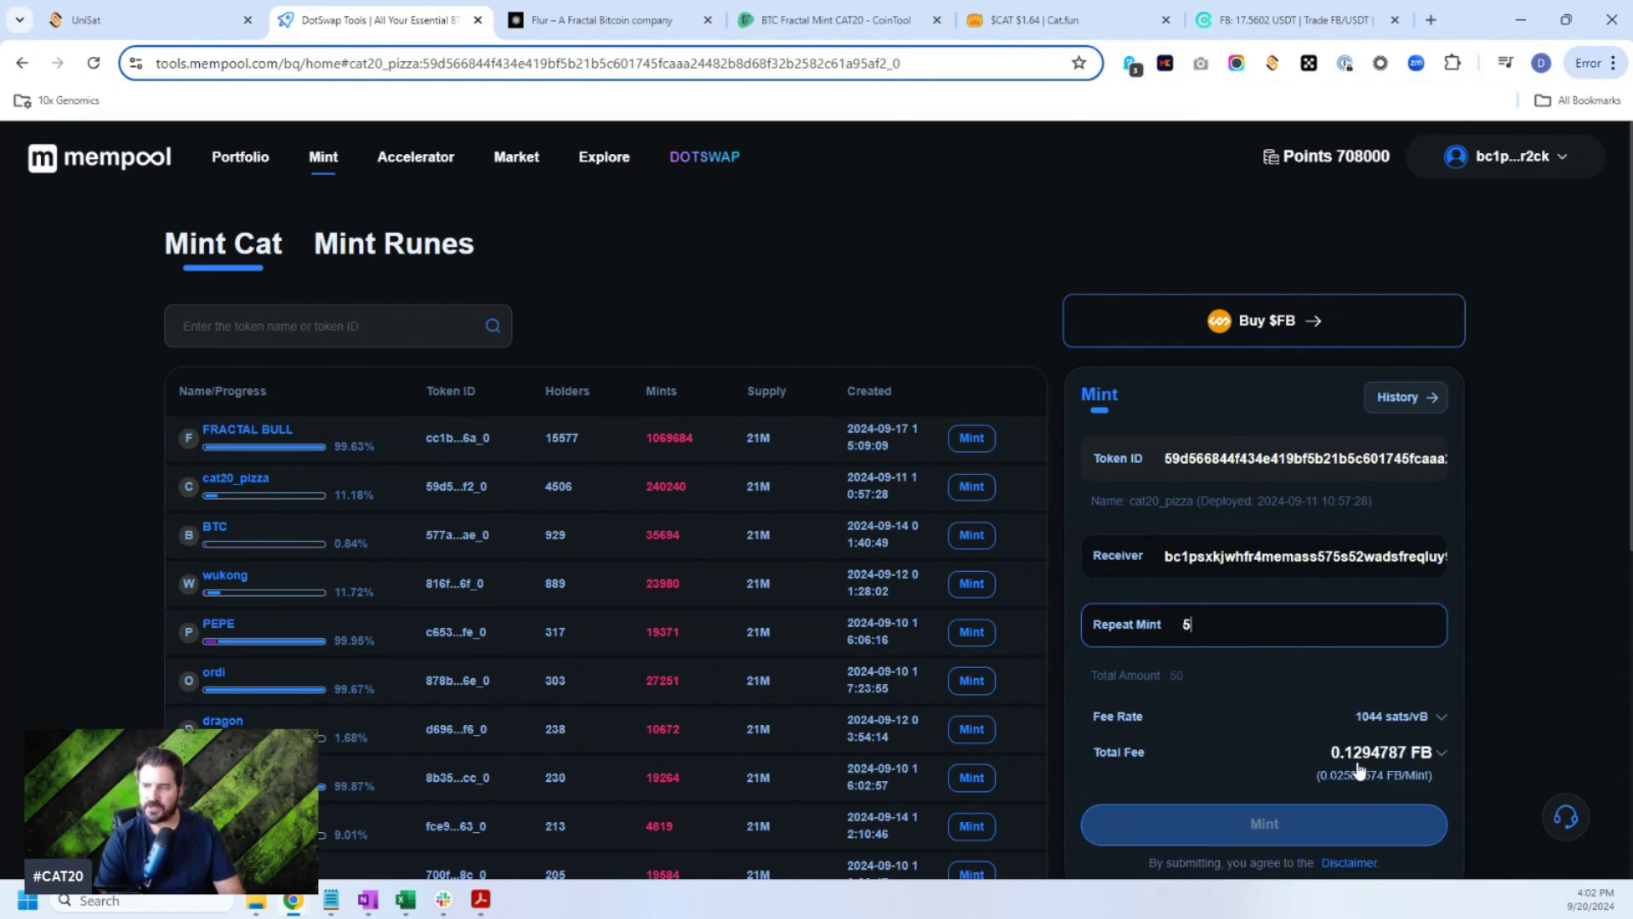
click(549, 31)
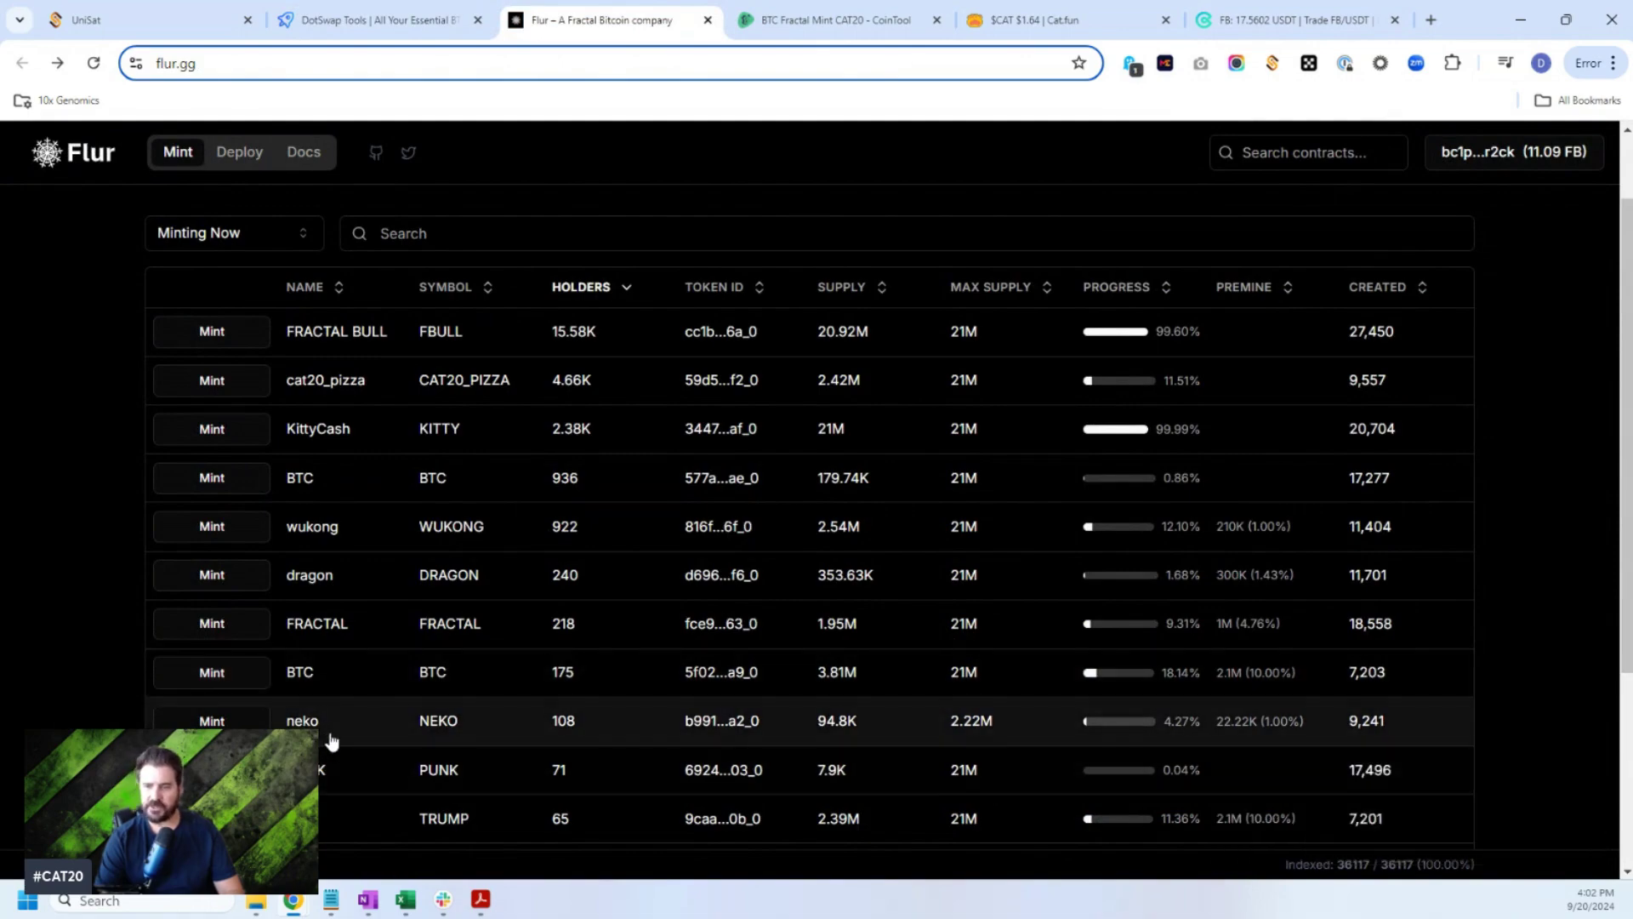
Start a PUNK token mint in Flur.
scroll(326, 742, down, 1)
click(214, 672)
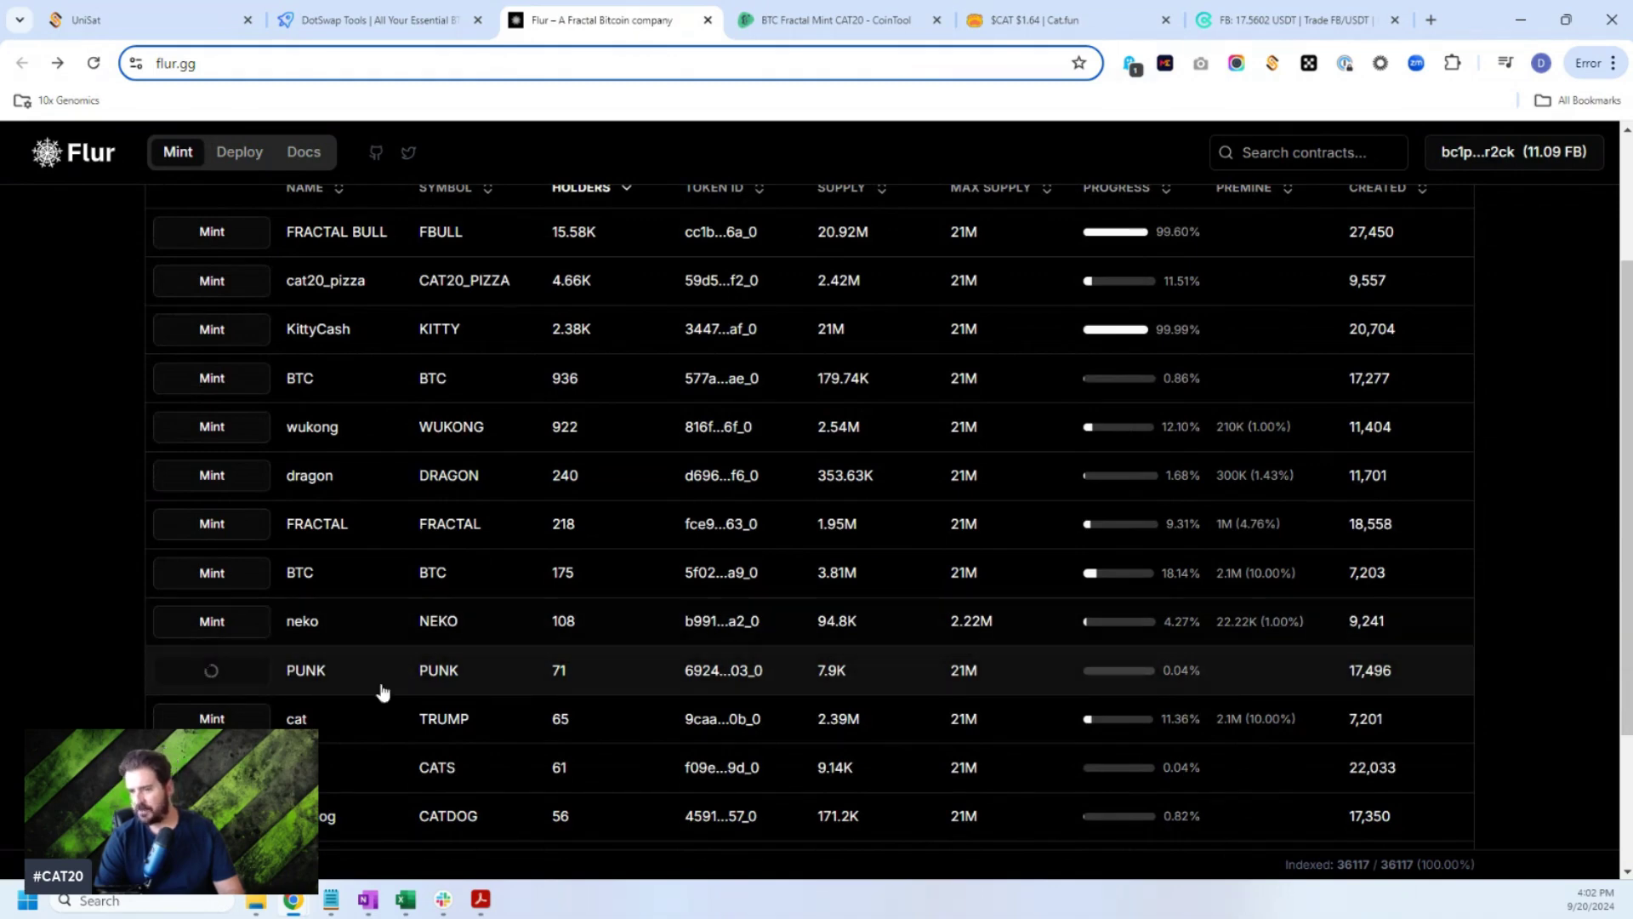
scroll(374, 689, up, 1)
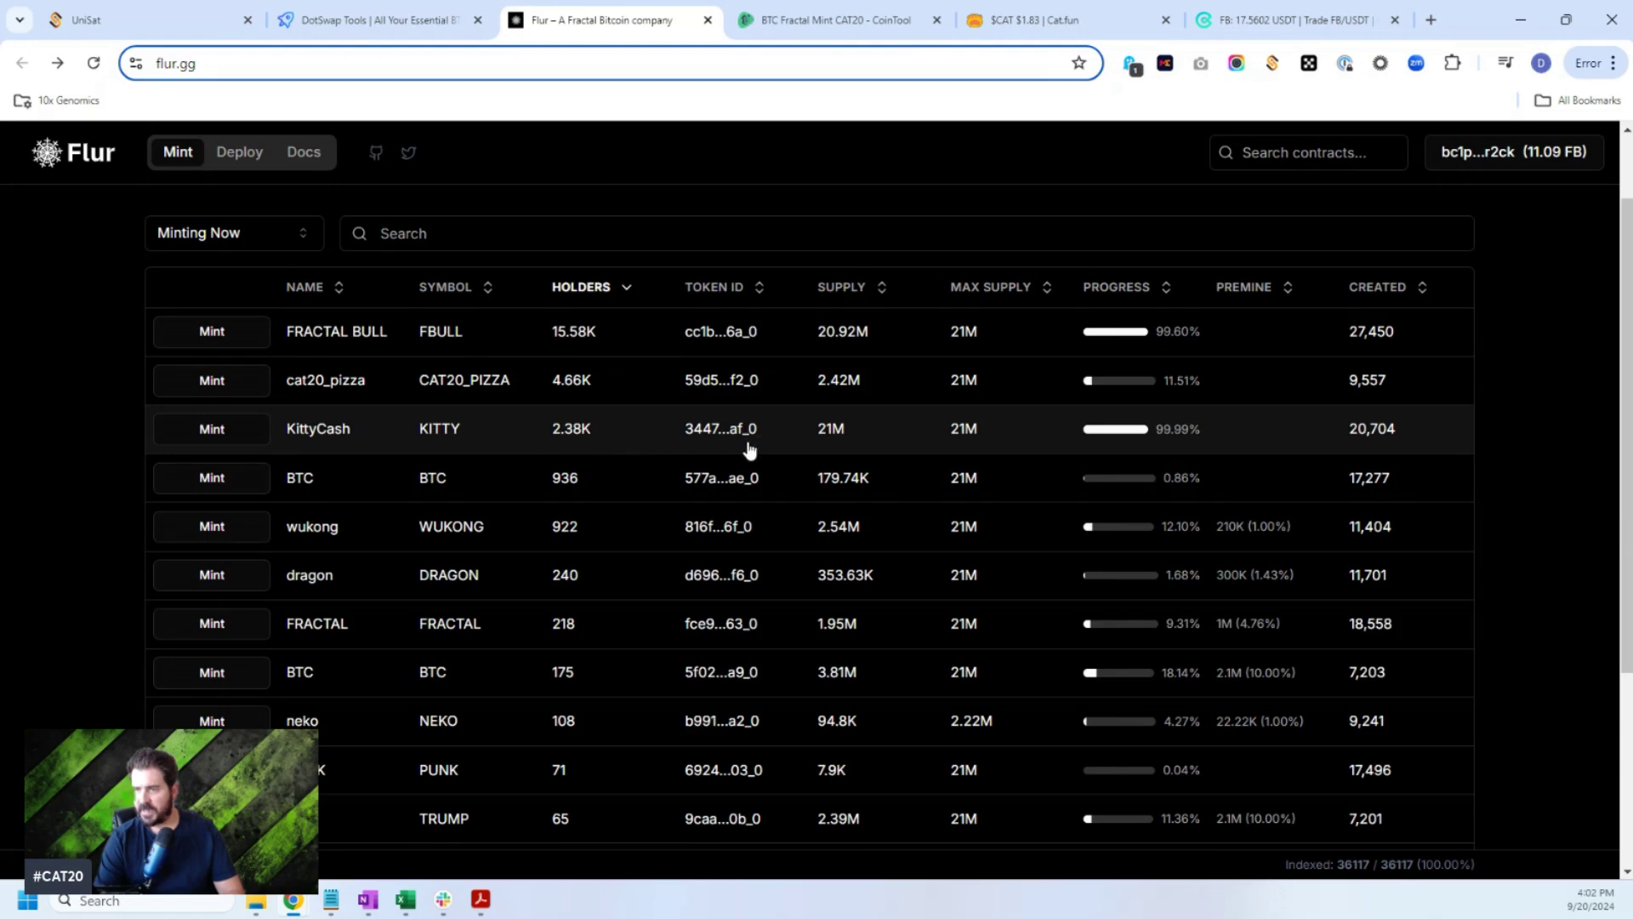
Mint cat20_pizza three times, signing each transaction in the UniSat popup.
click(202, 380)
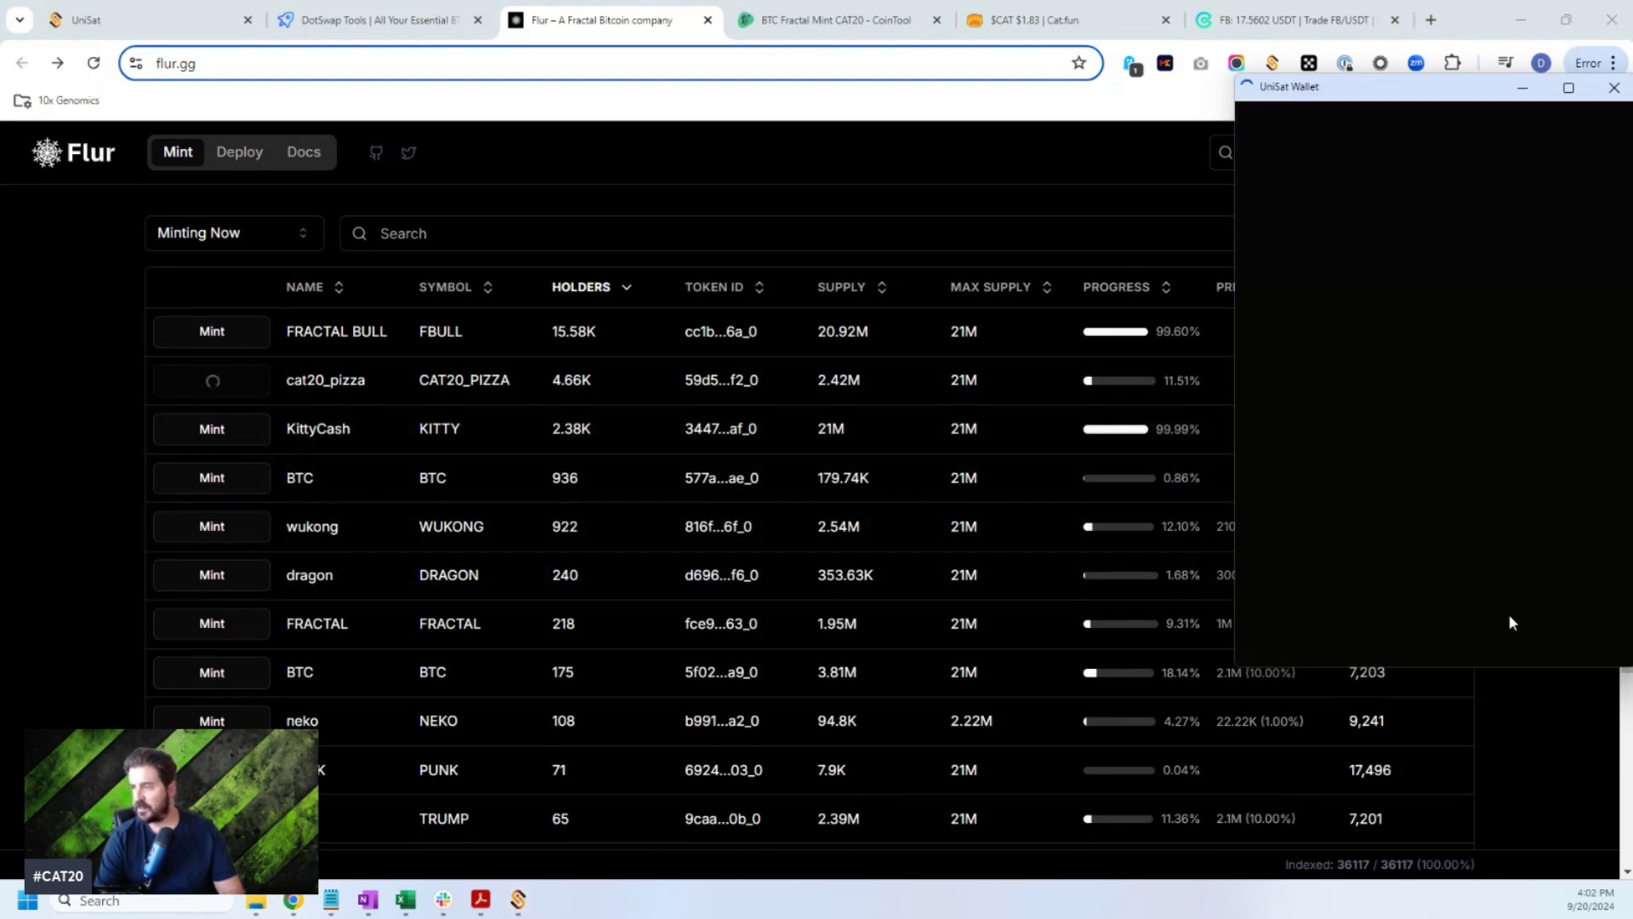
click(1491, 624)
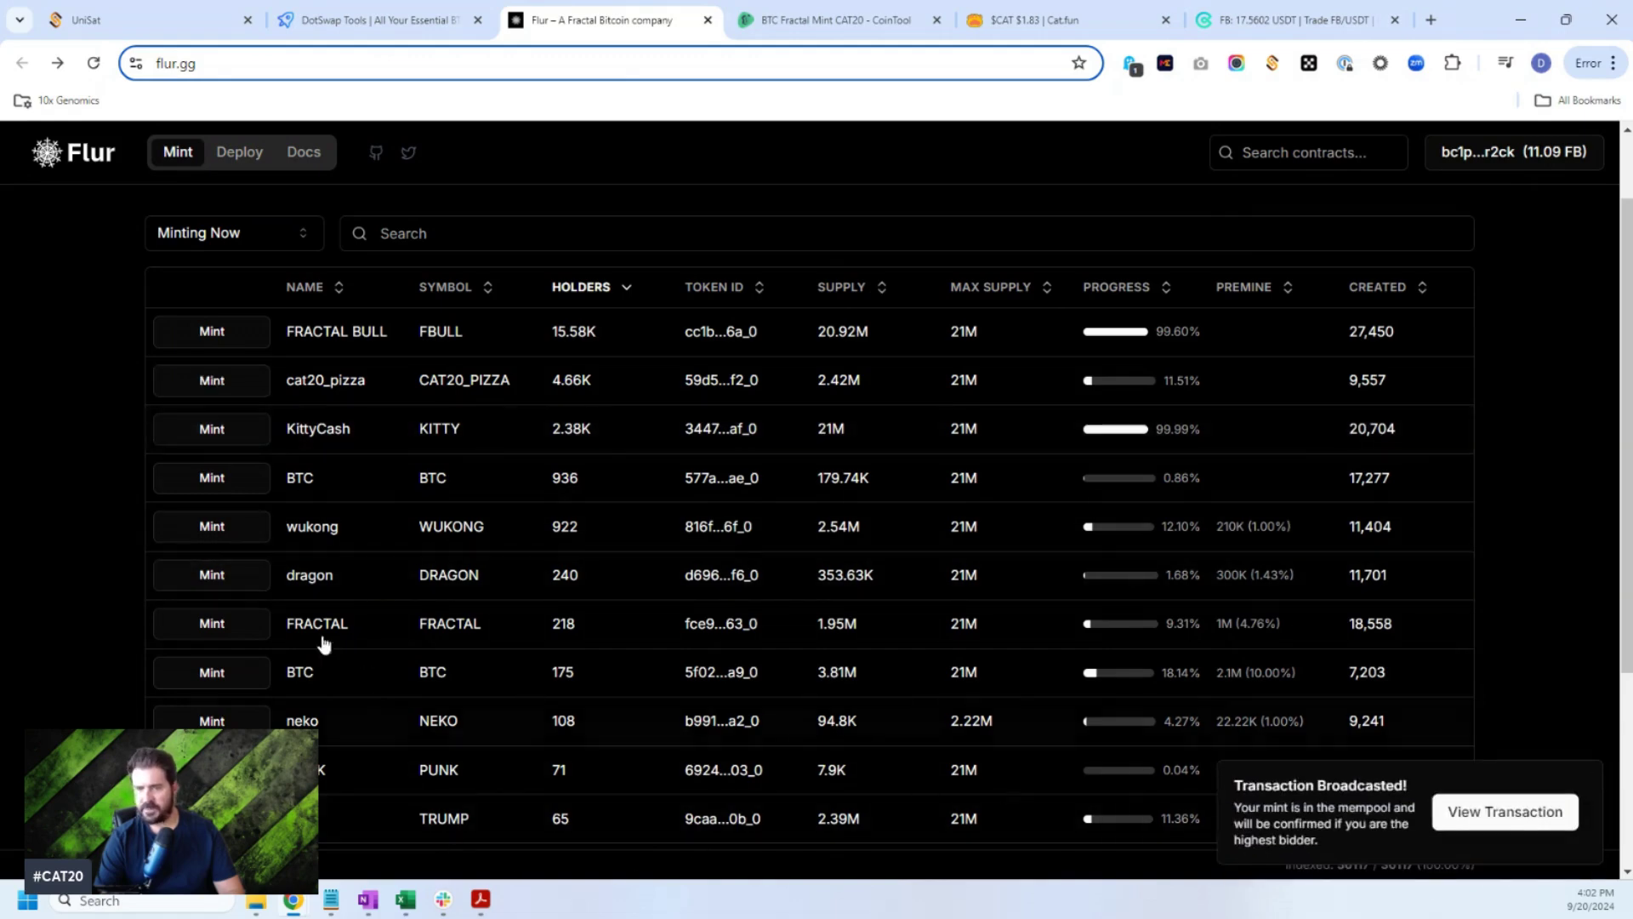
click(209, 380)
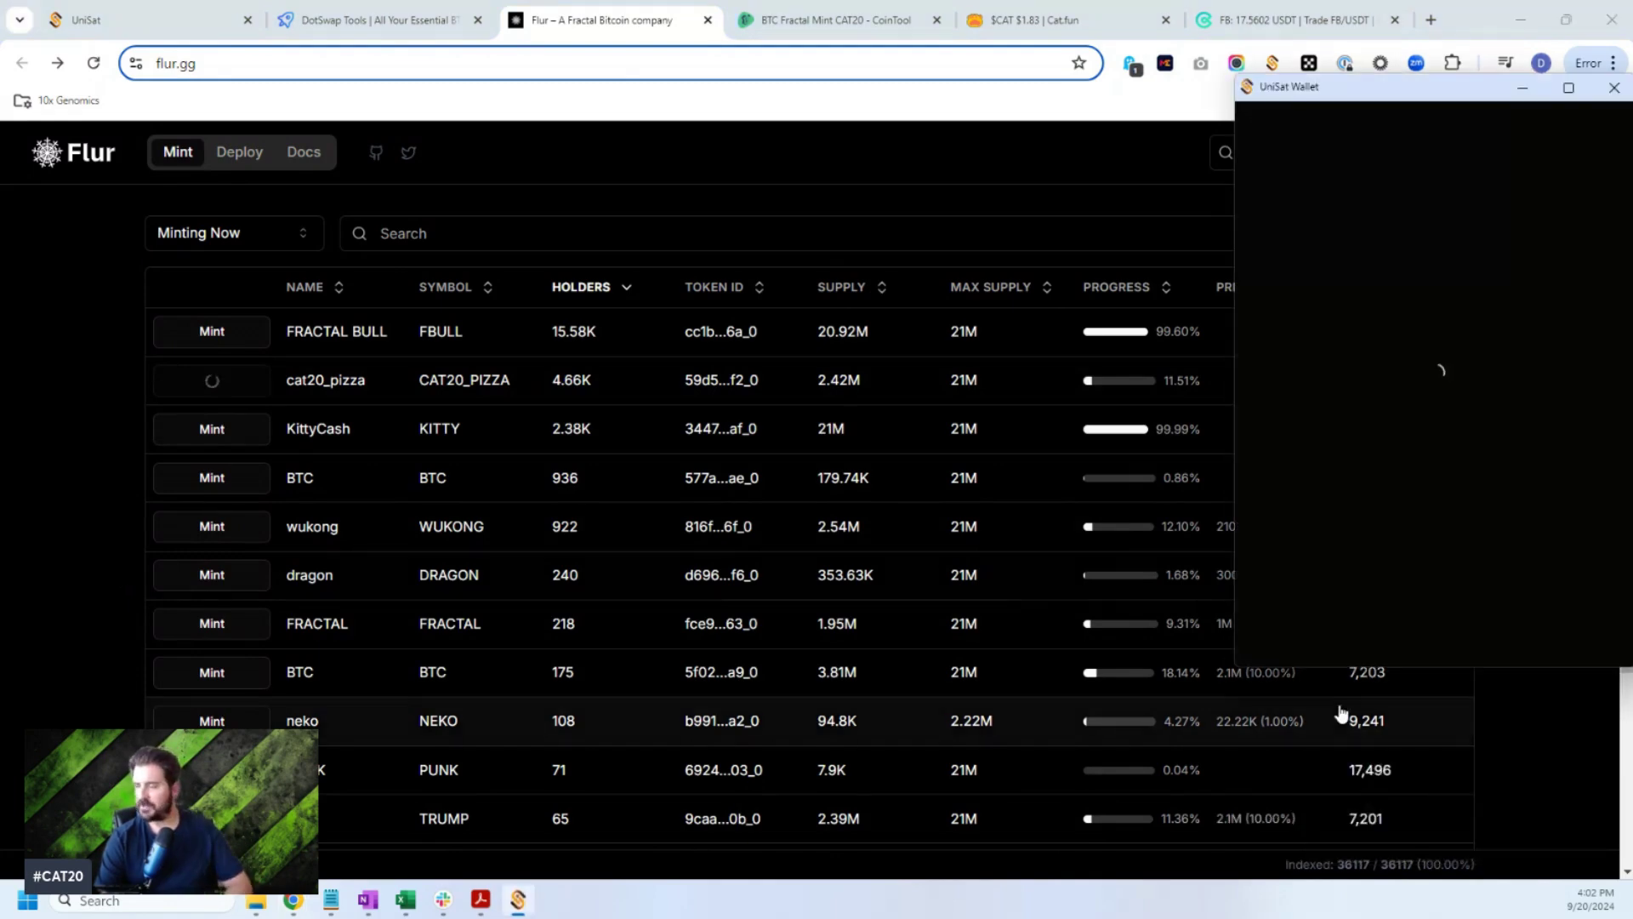
click(1511, 623)
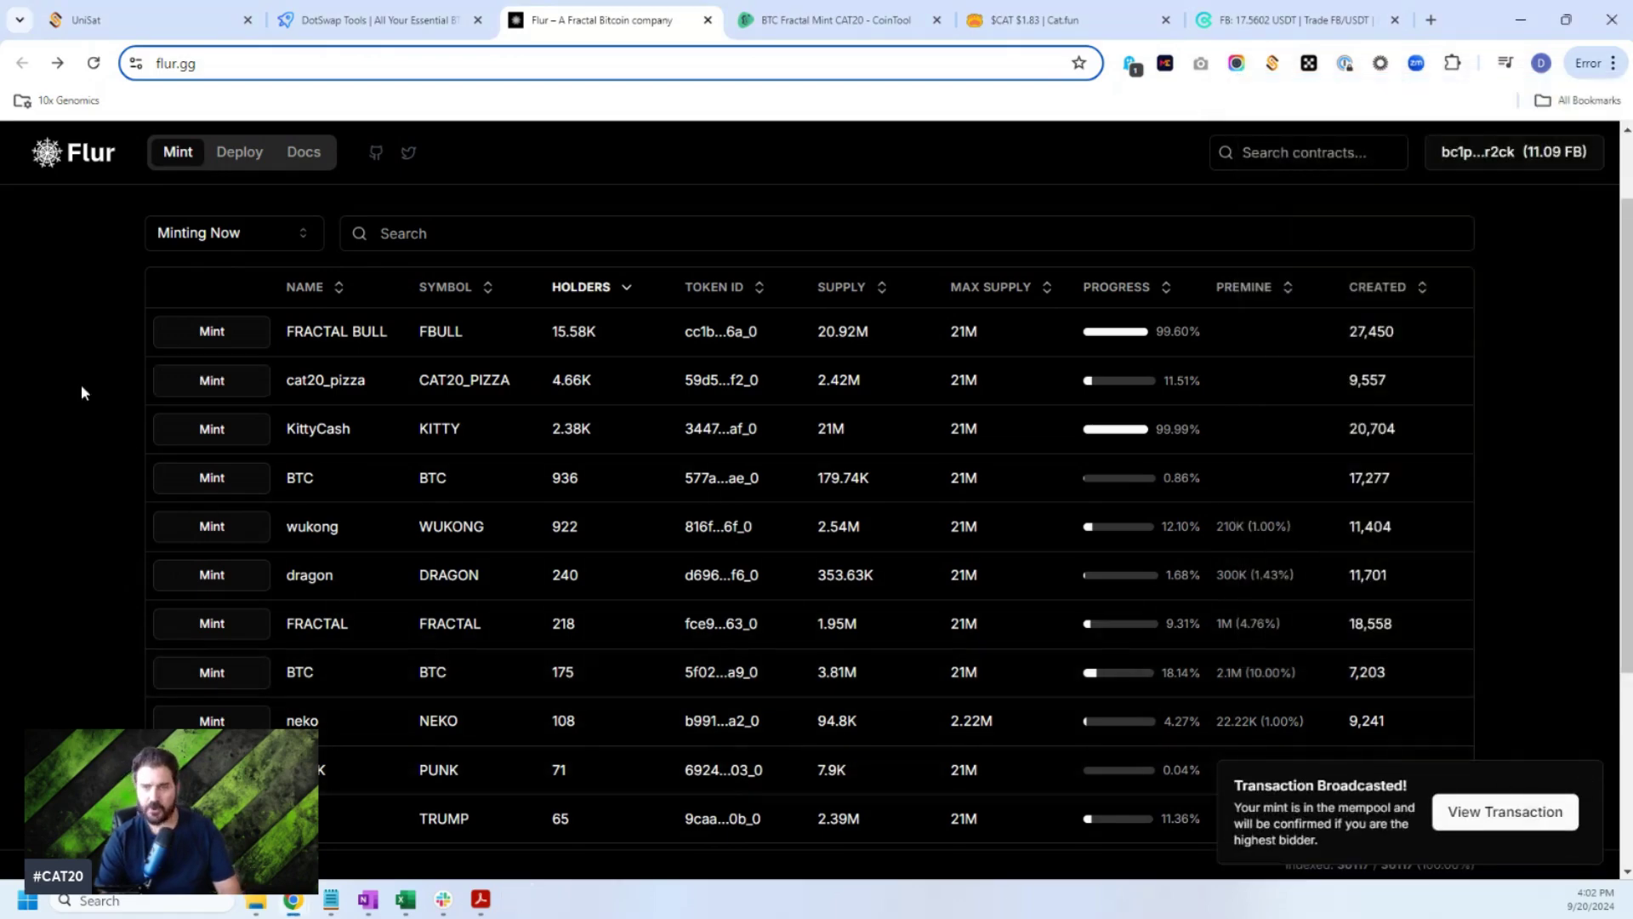
click(212, 392)
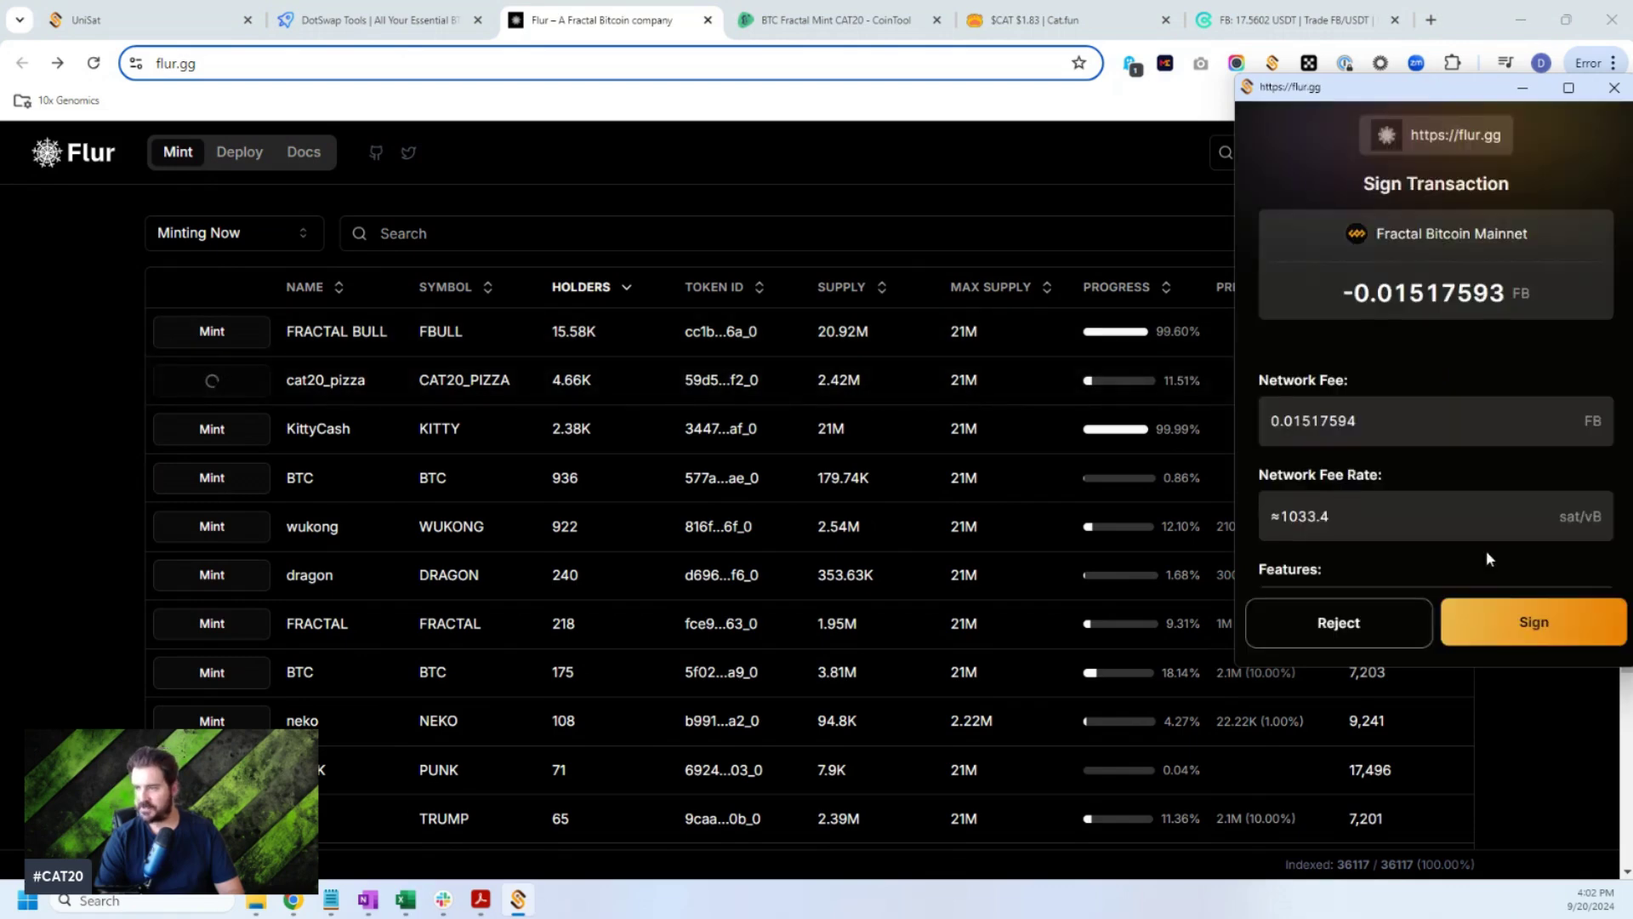
click(1522, 629)
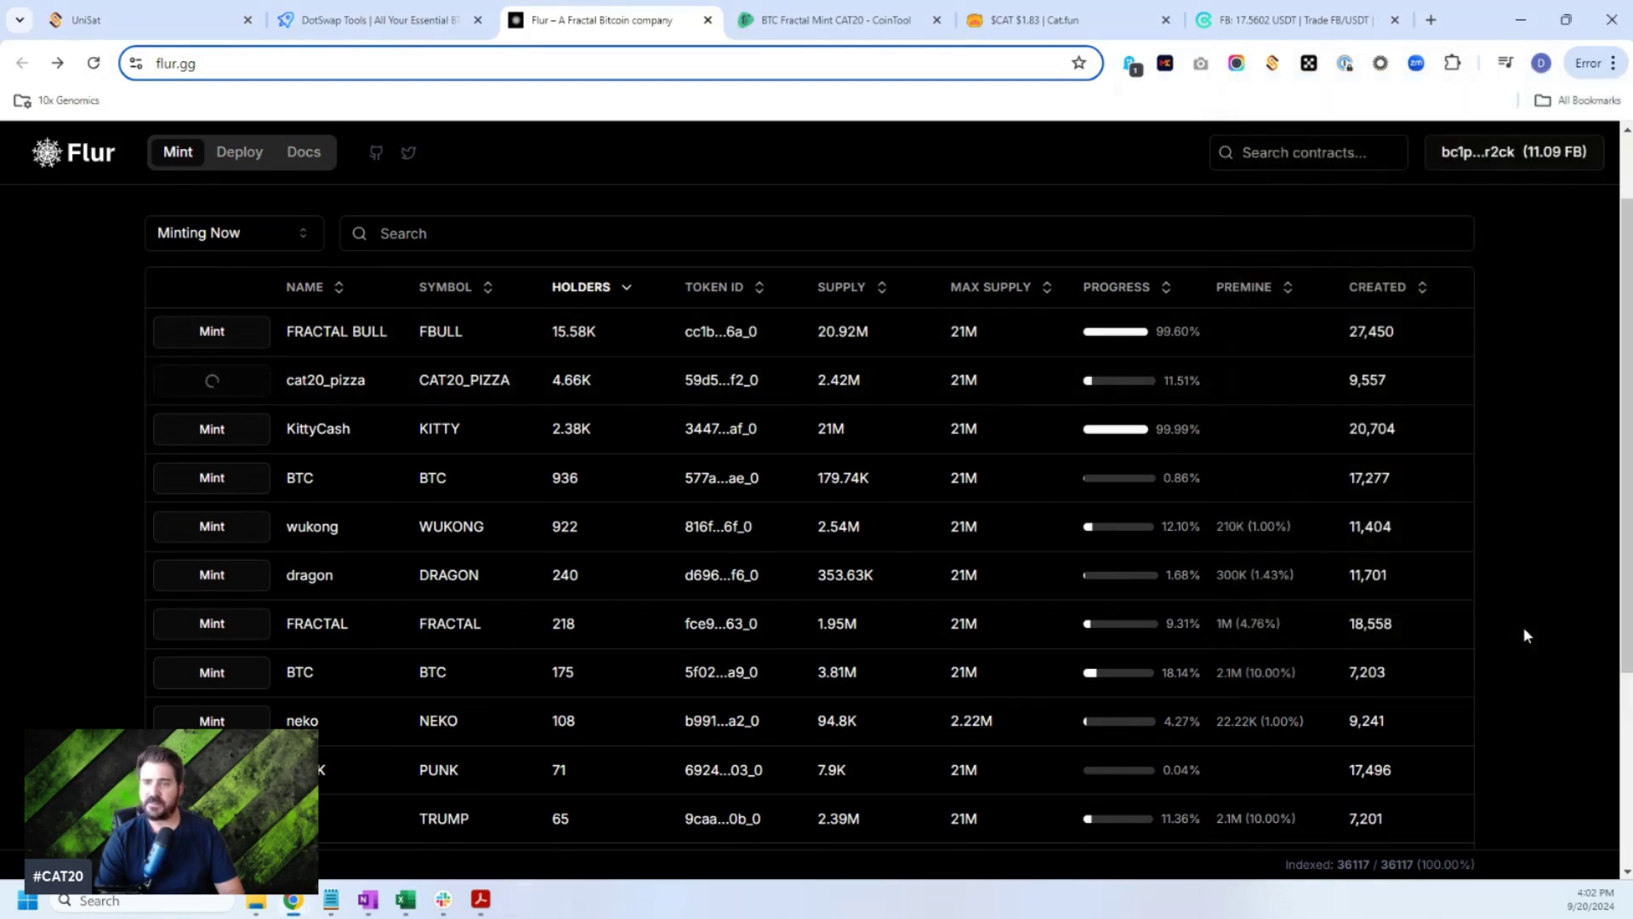
Check DotSwap's mint history for the successful 50-token cat20_pizza mint, then switch to Flur.
click(350, 24)
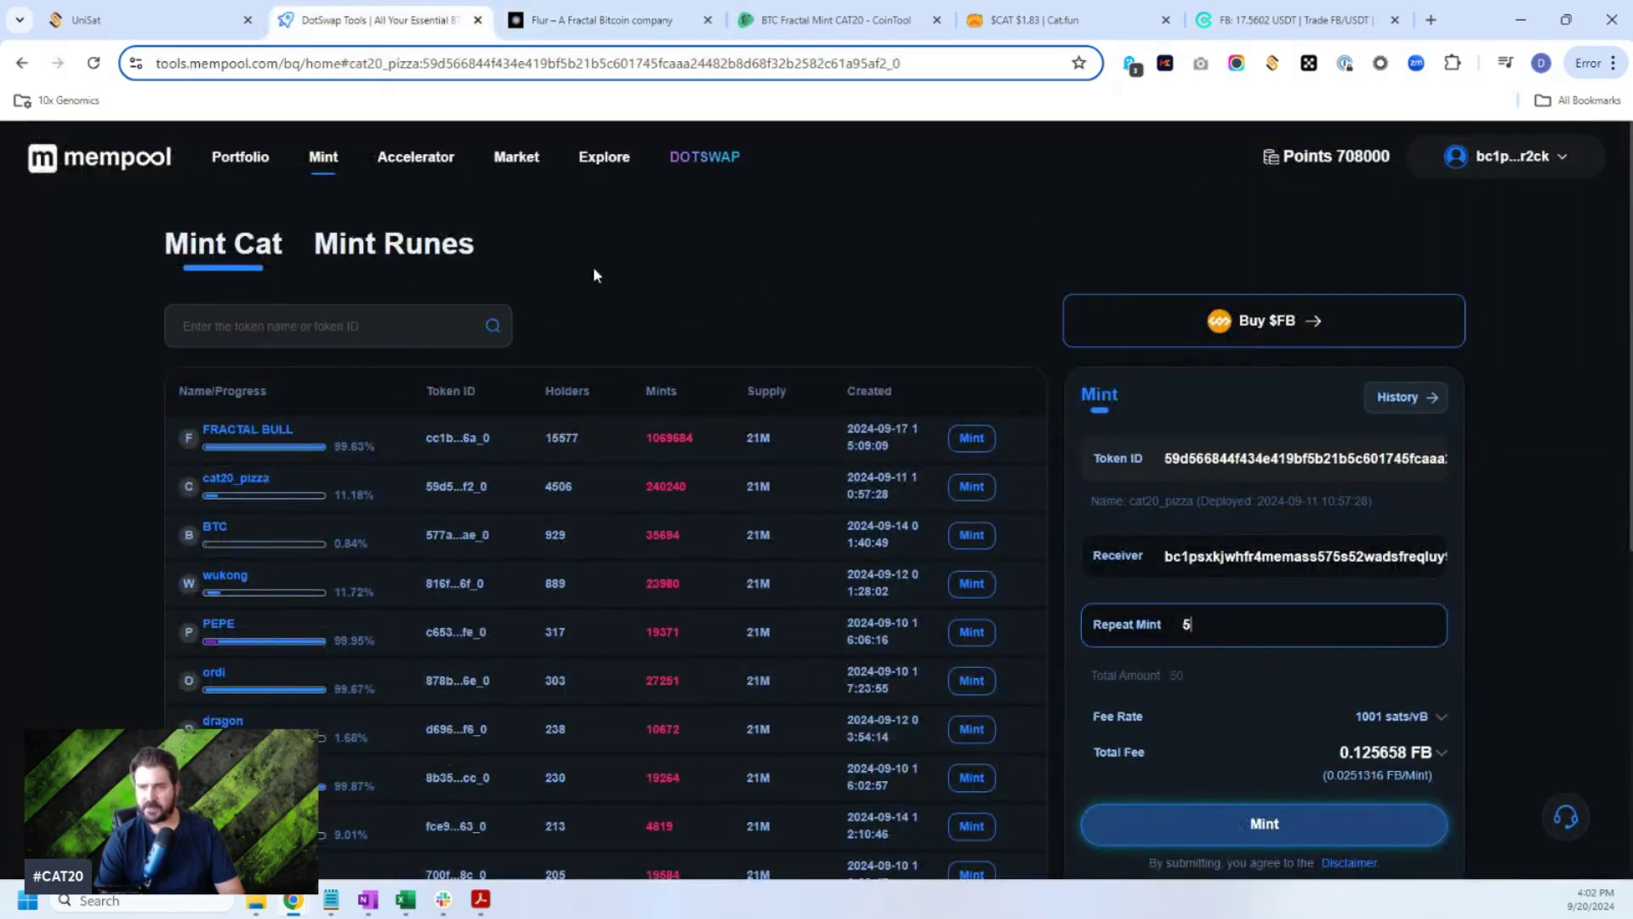
click(1550, 160)
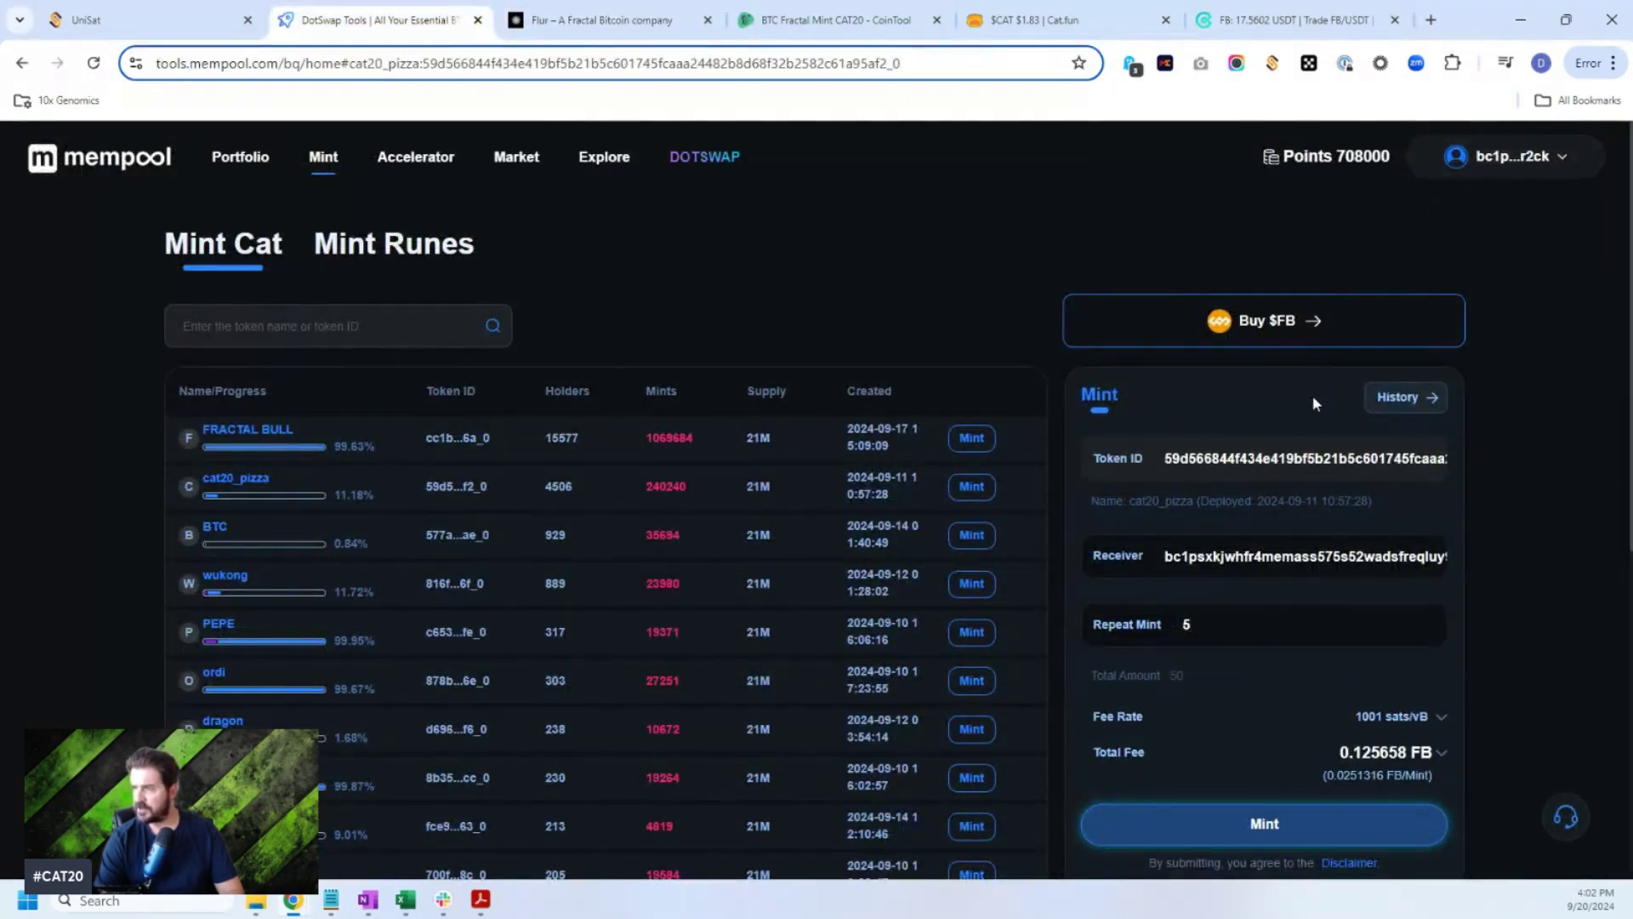
click(1405, 397)
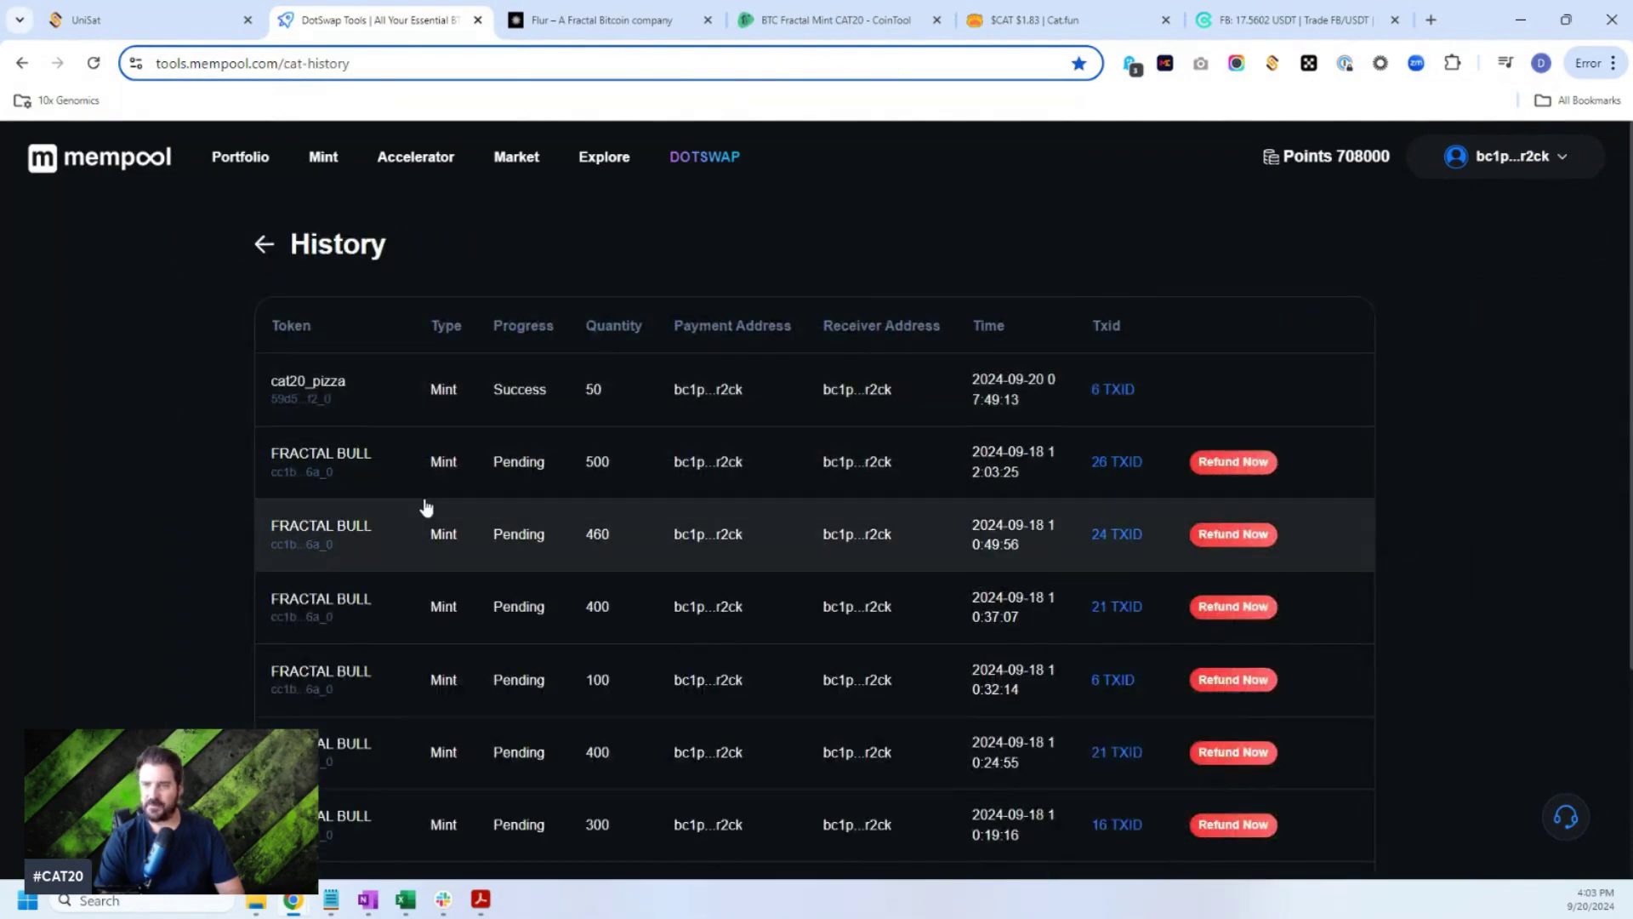
scroll(426, 507, down, 1)
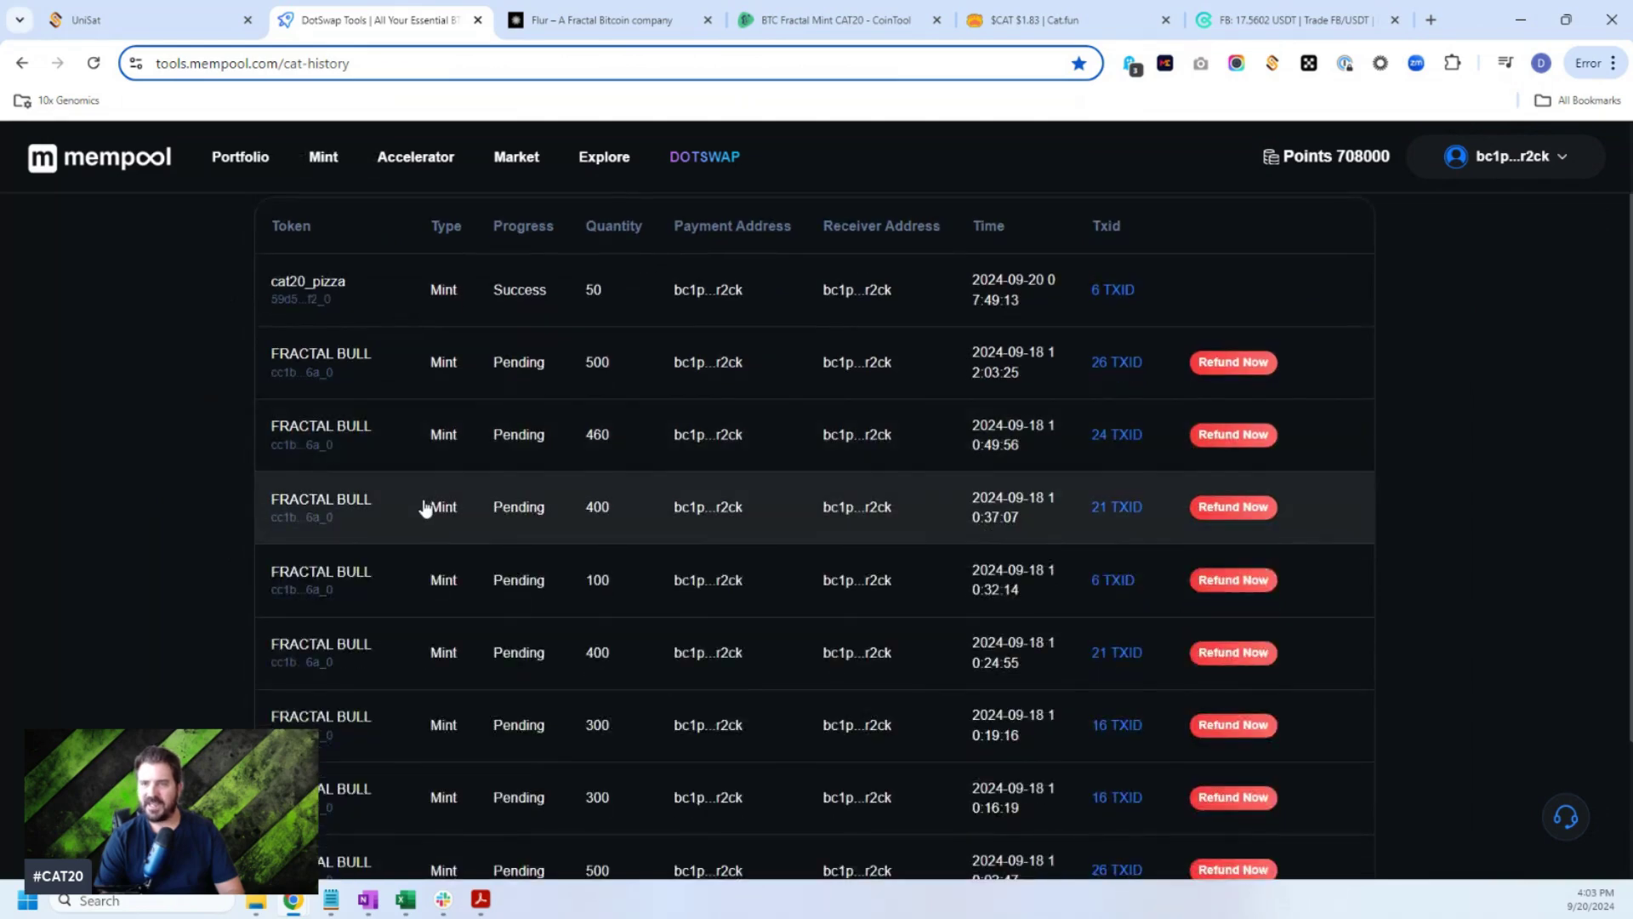
scroll(426, 507, down, 1)
scroll(366, 426, up, 1)
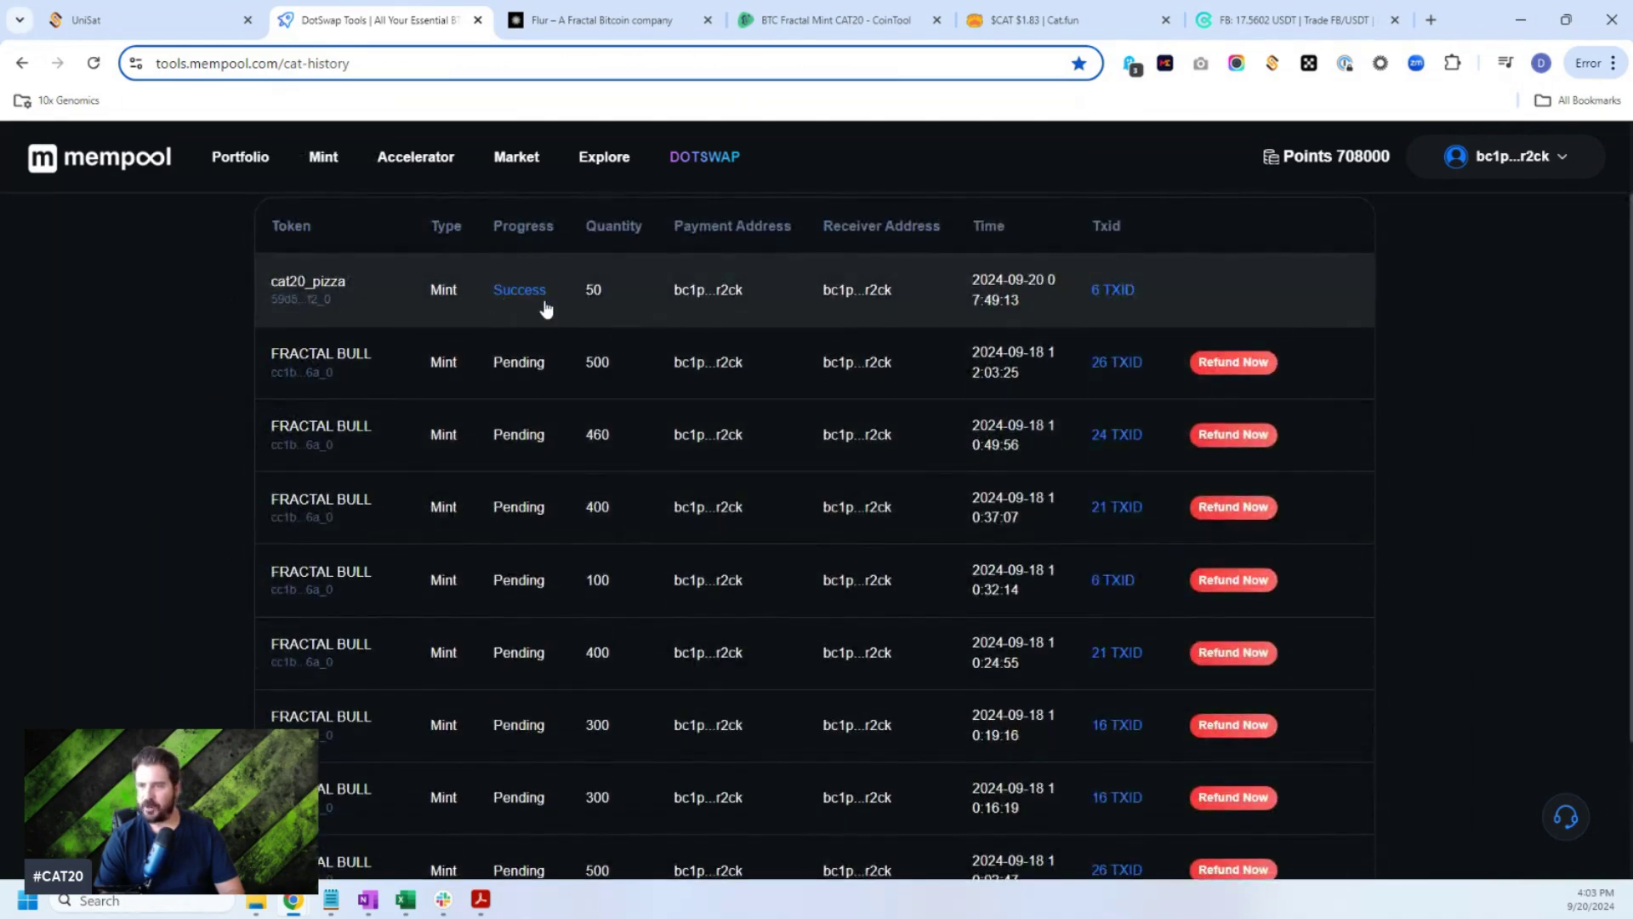
scroll(549, 766, down, 2)
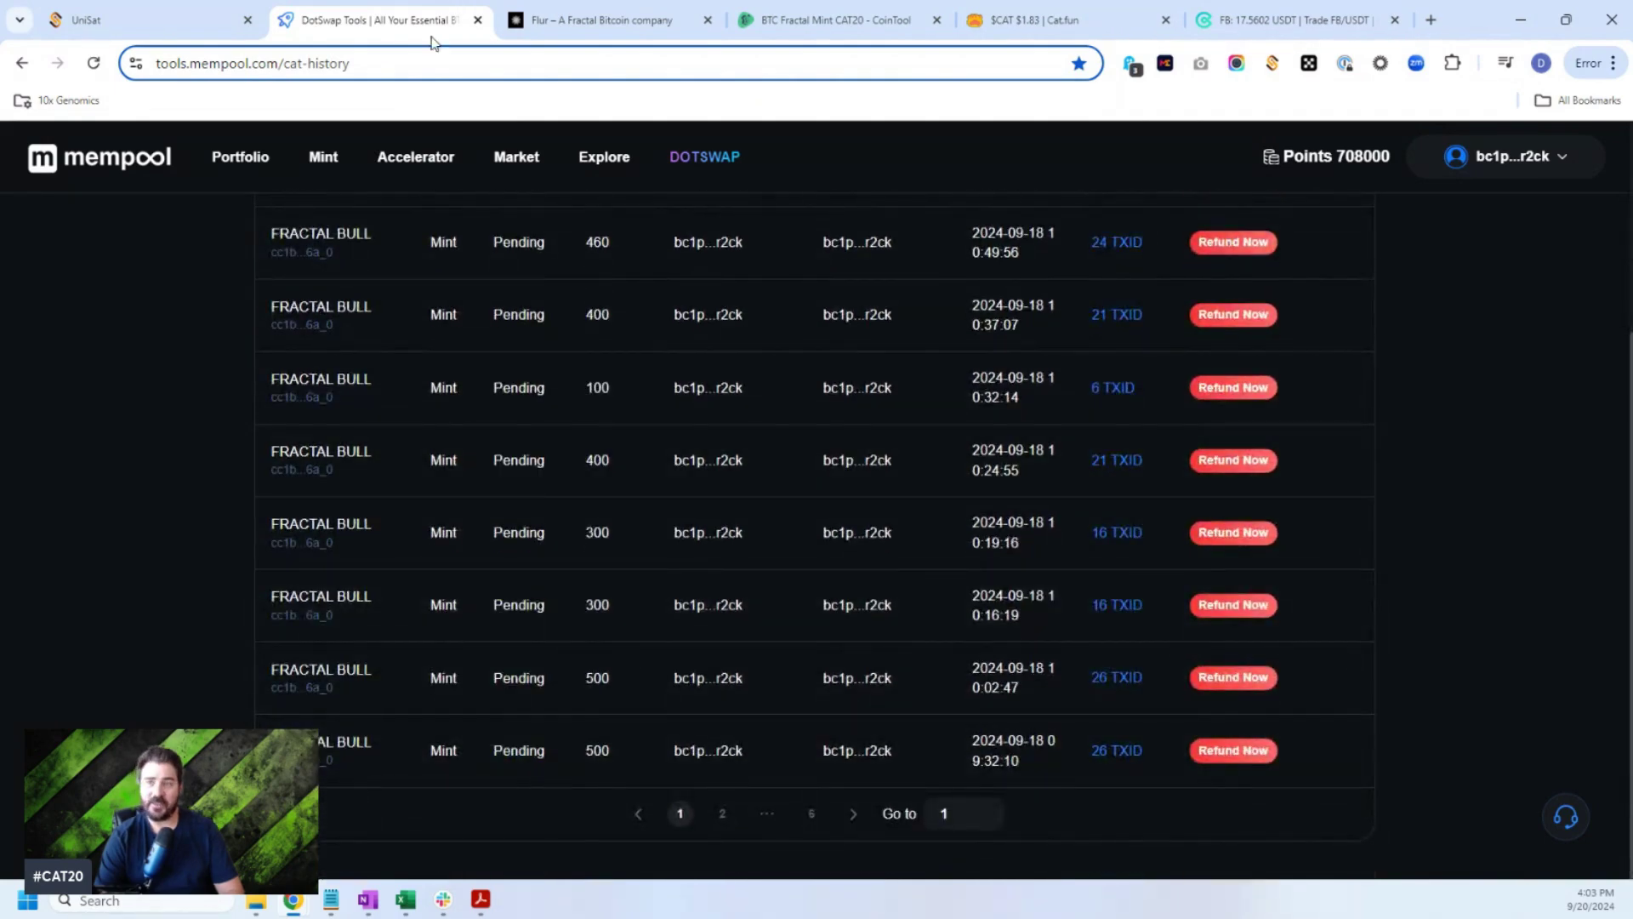
scroll(338, 387, up, 3)
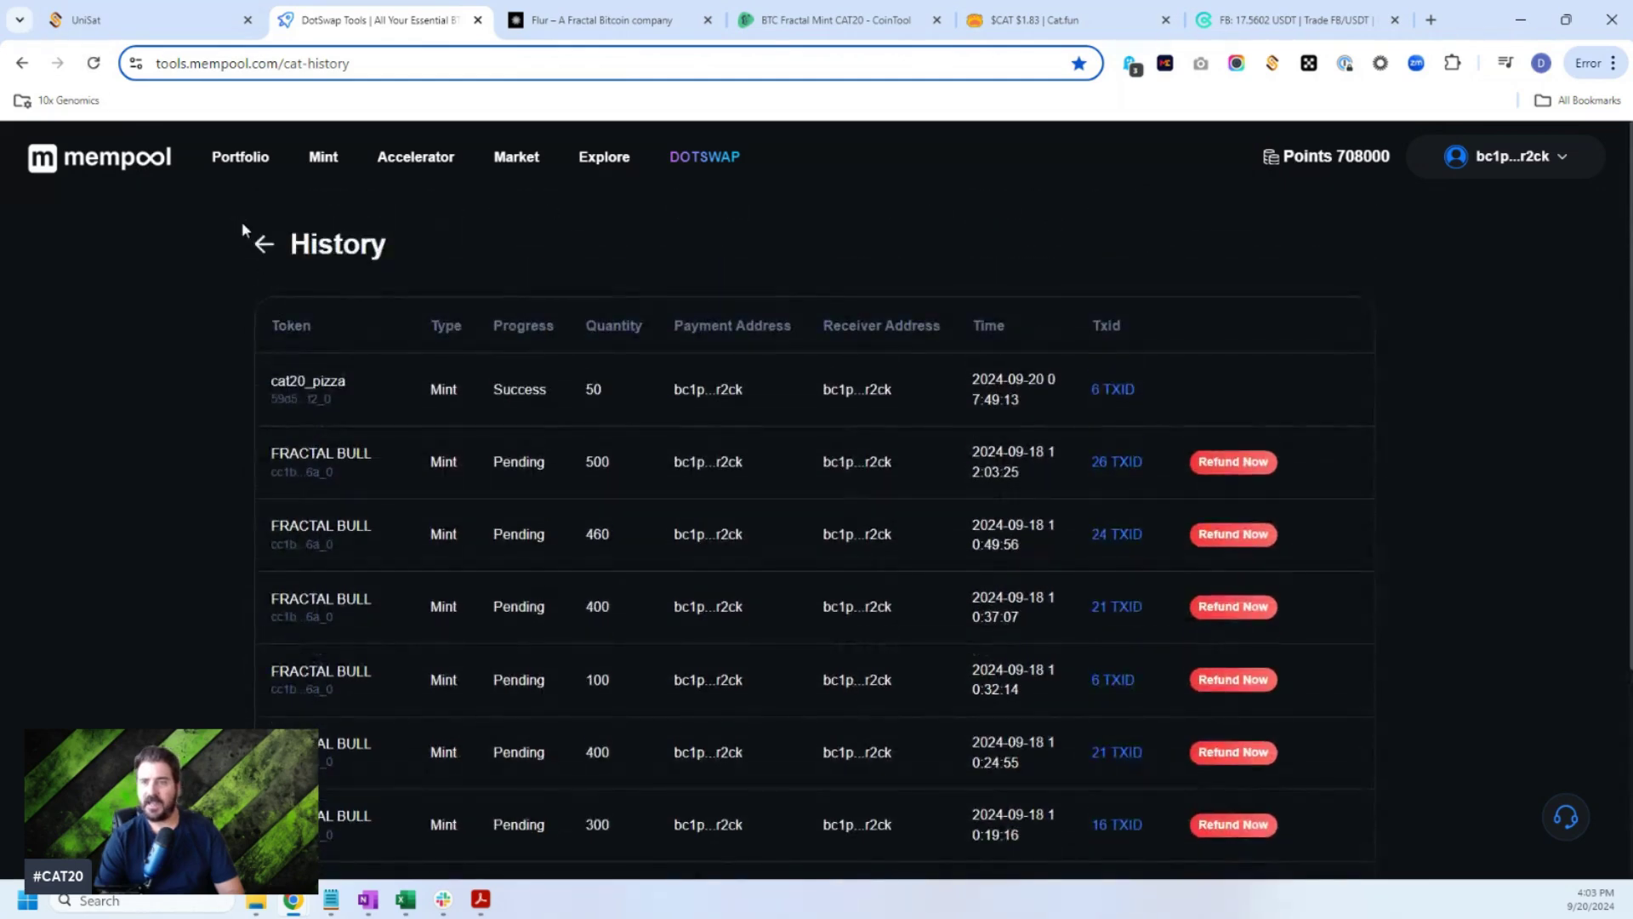
click(260, 244)
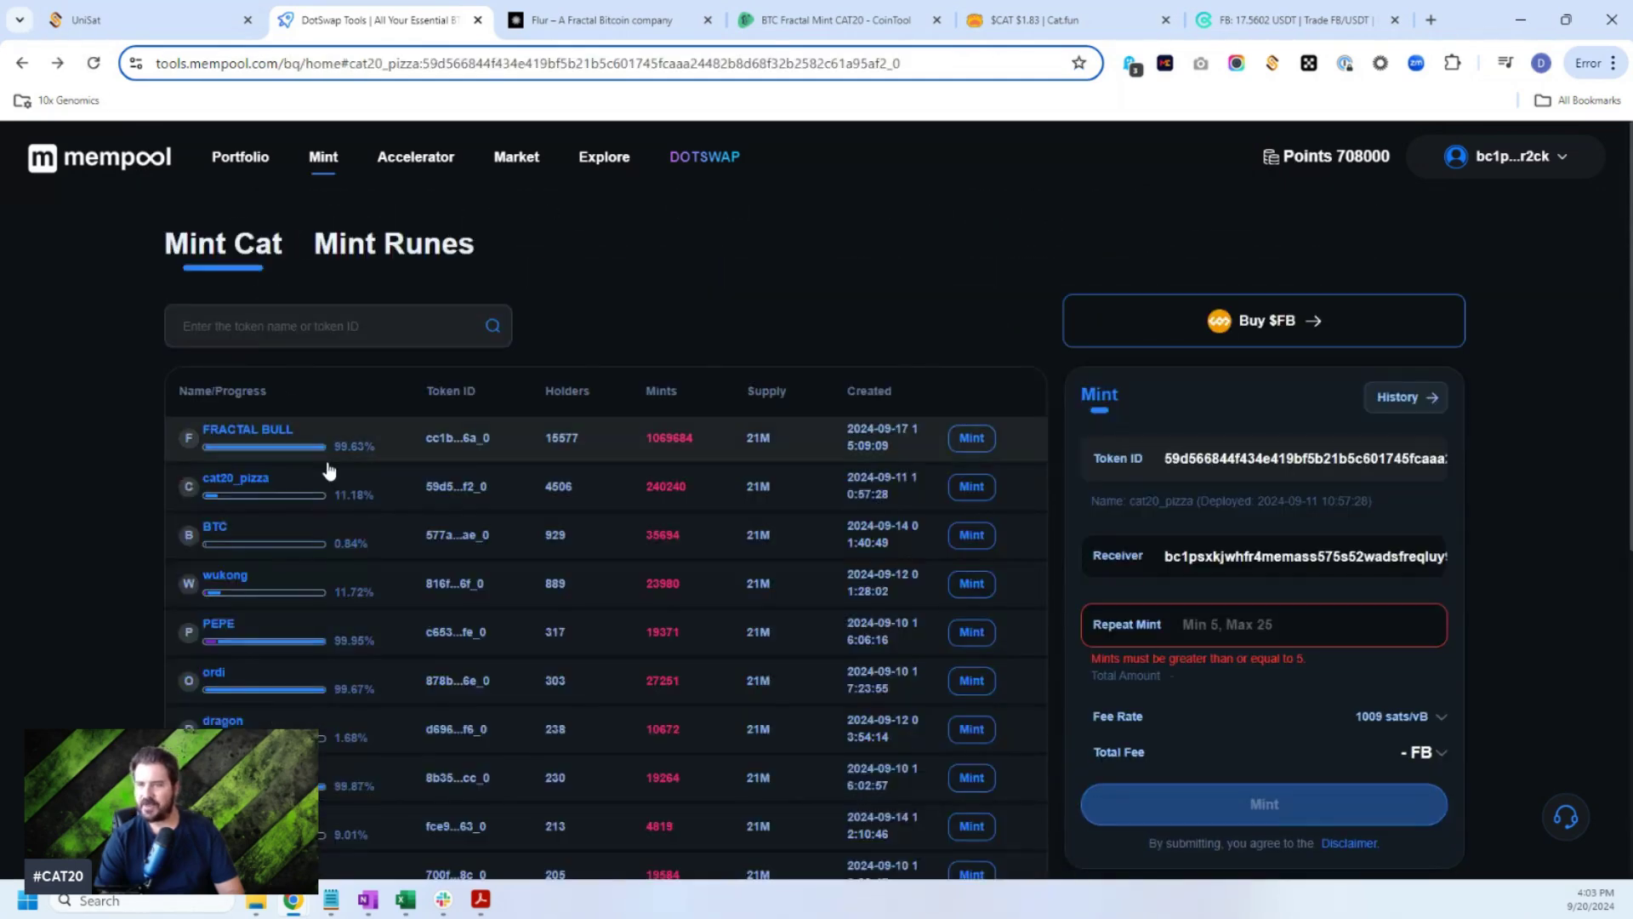
click(583, 27)
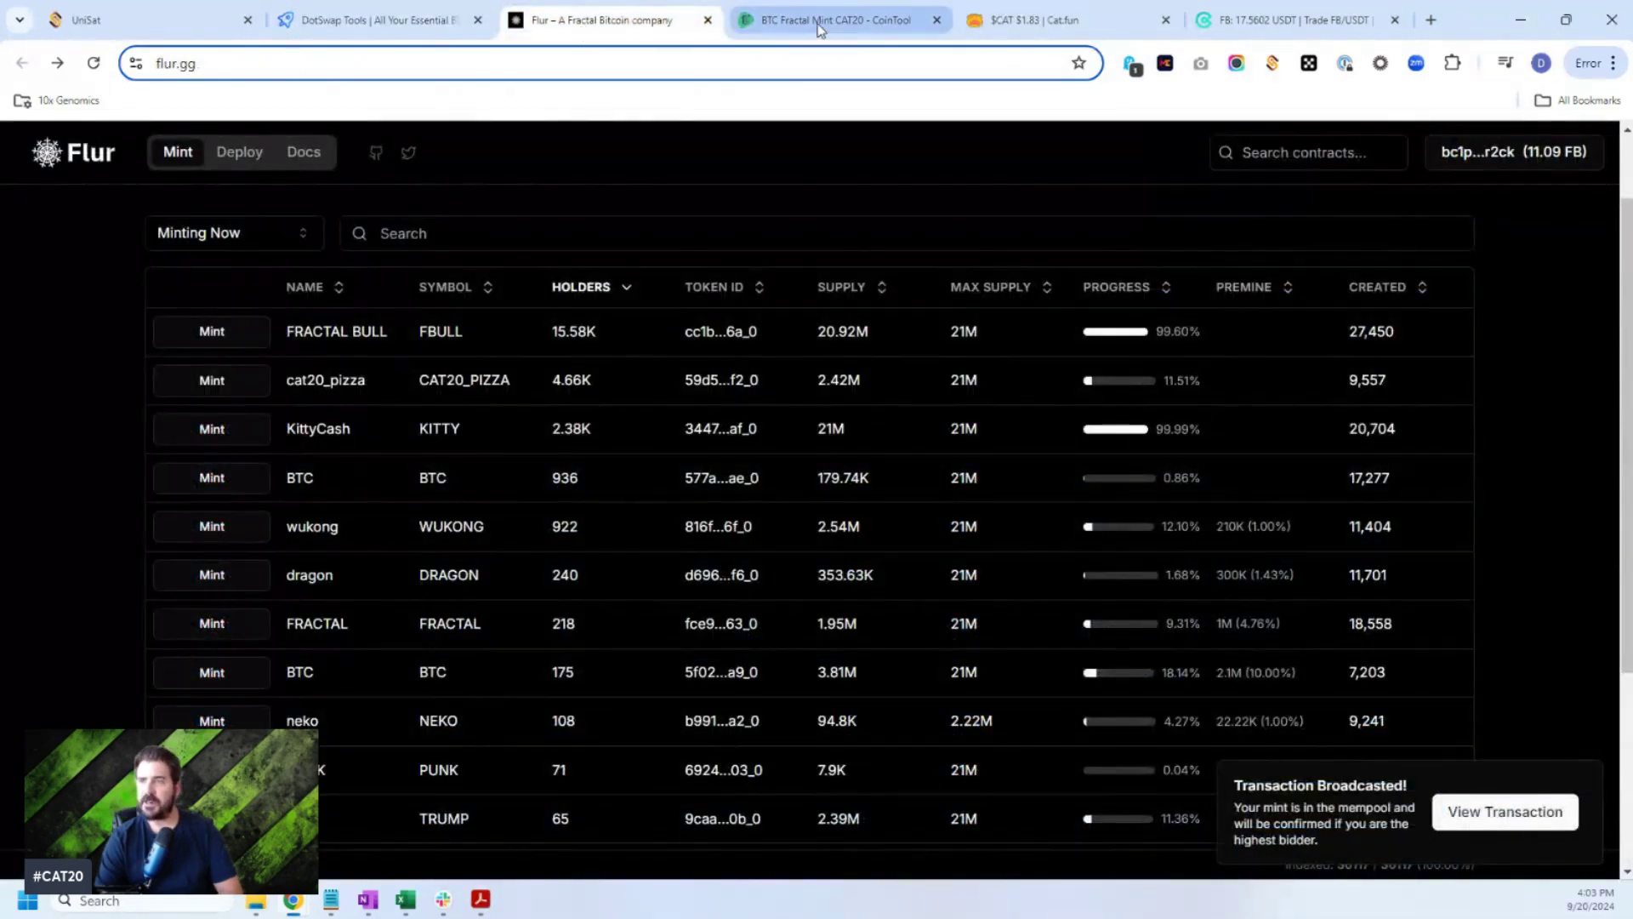
Run CoinTool's FBULL CAT20 mint at 20 per mint, repeated 25 times.
click(821, 24)
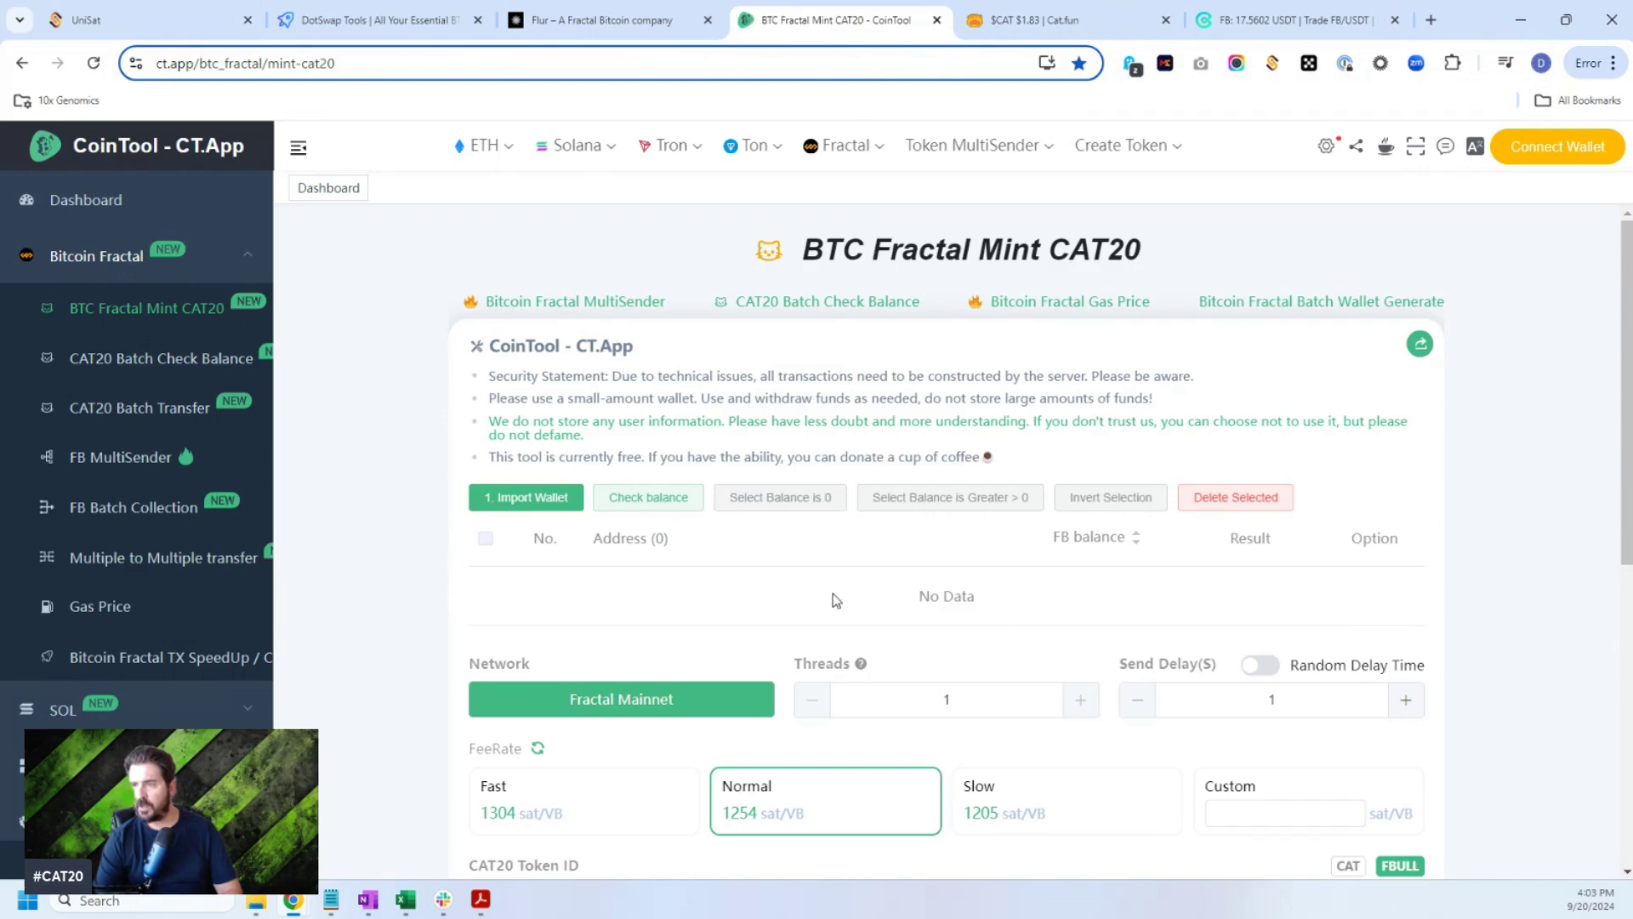
scroll(834, 599, down, 1)
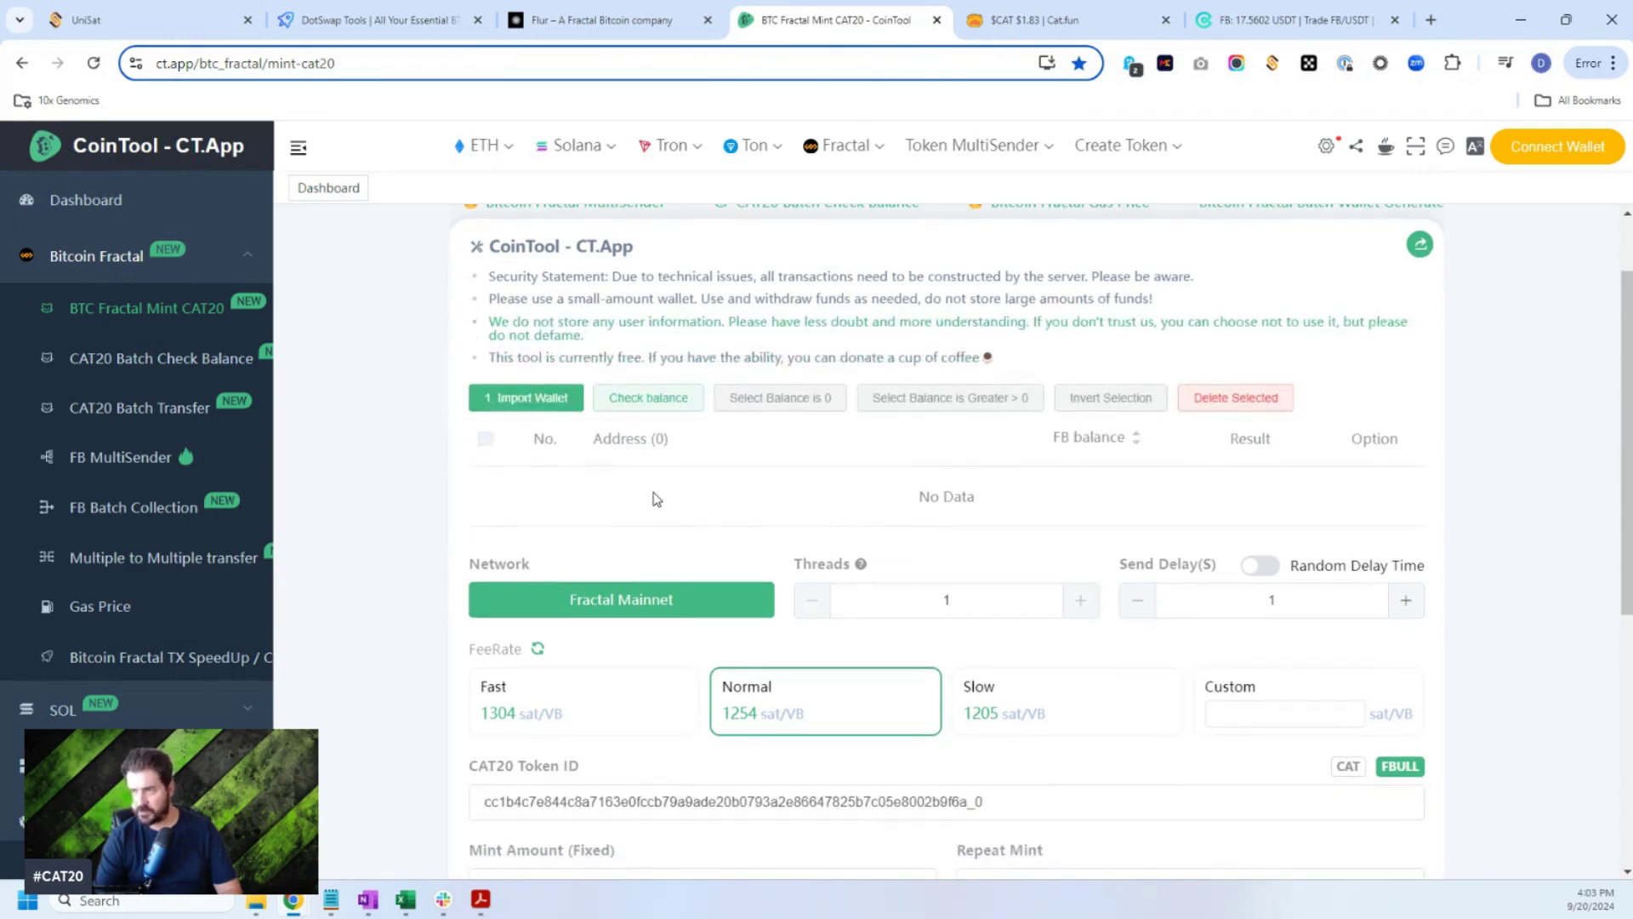
scroll(655, 498, up, 1)
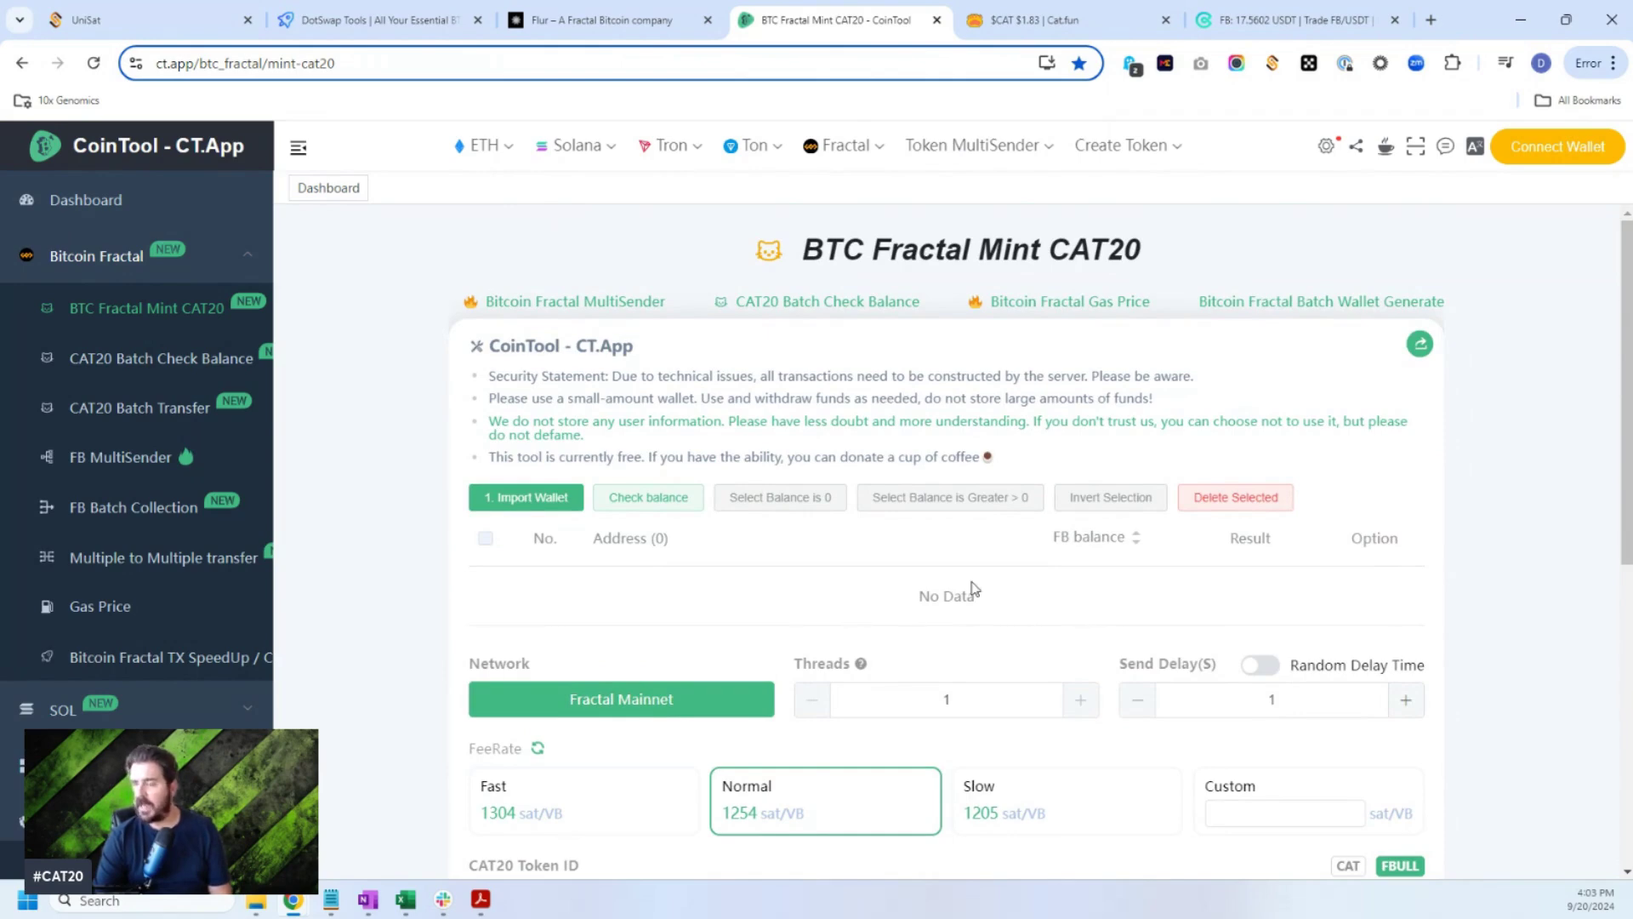
scroll(1176, 604, down, 2)
scroll(1175, 605, down, 3)
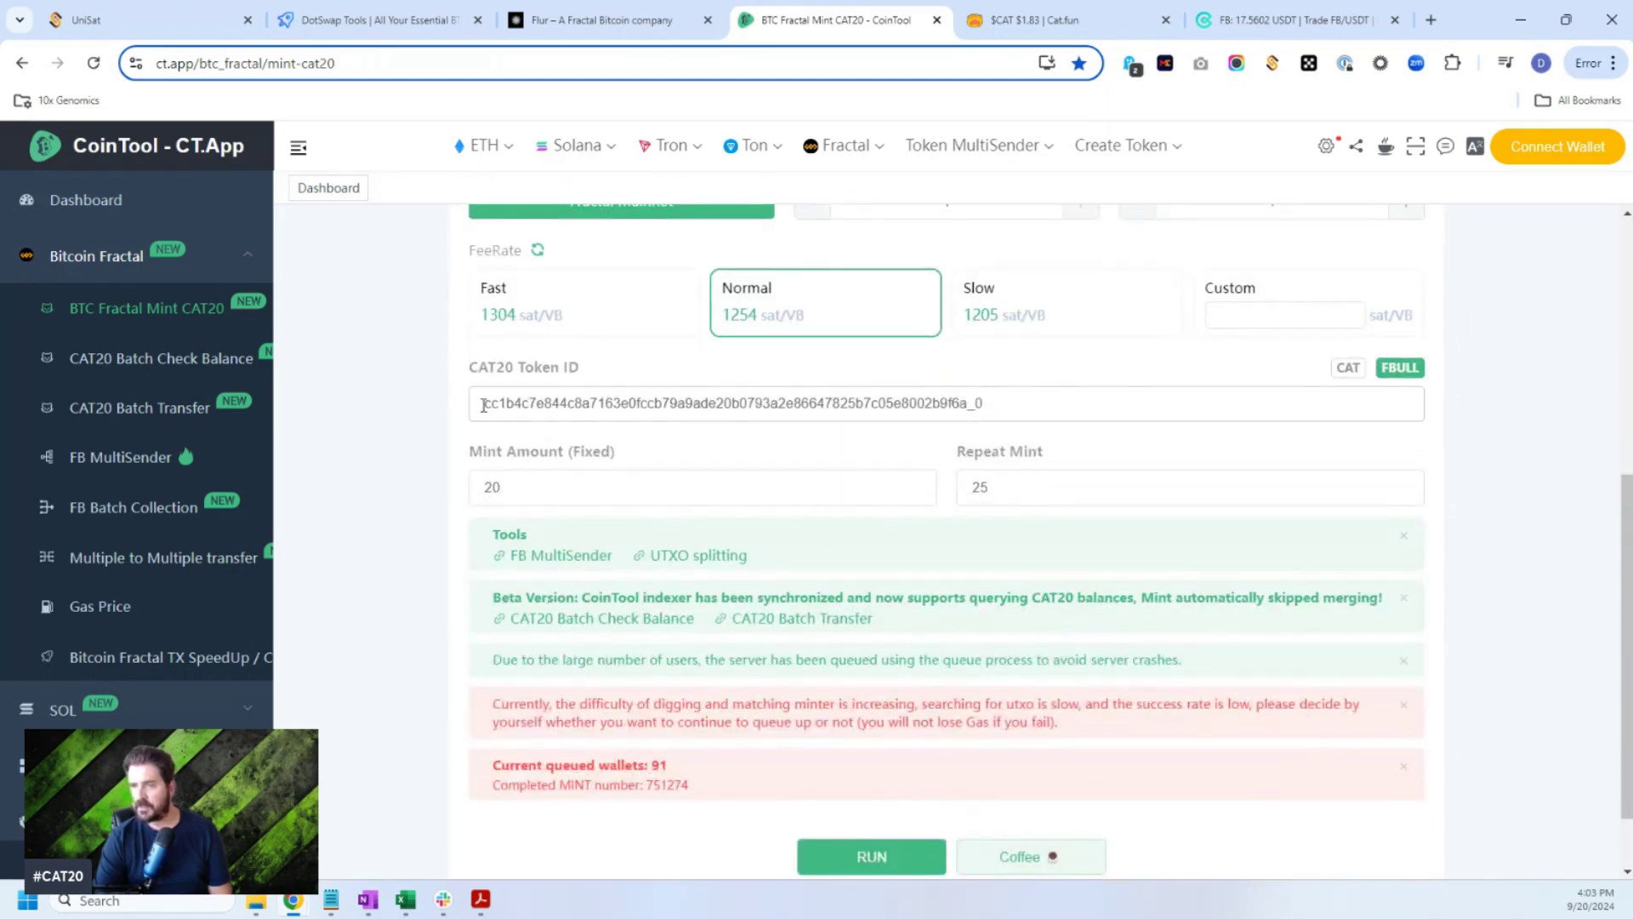
drag(1034, 416, 418, 421)
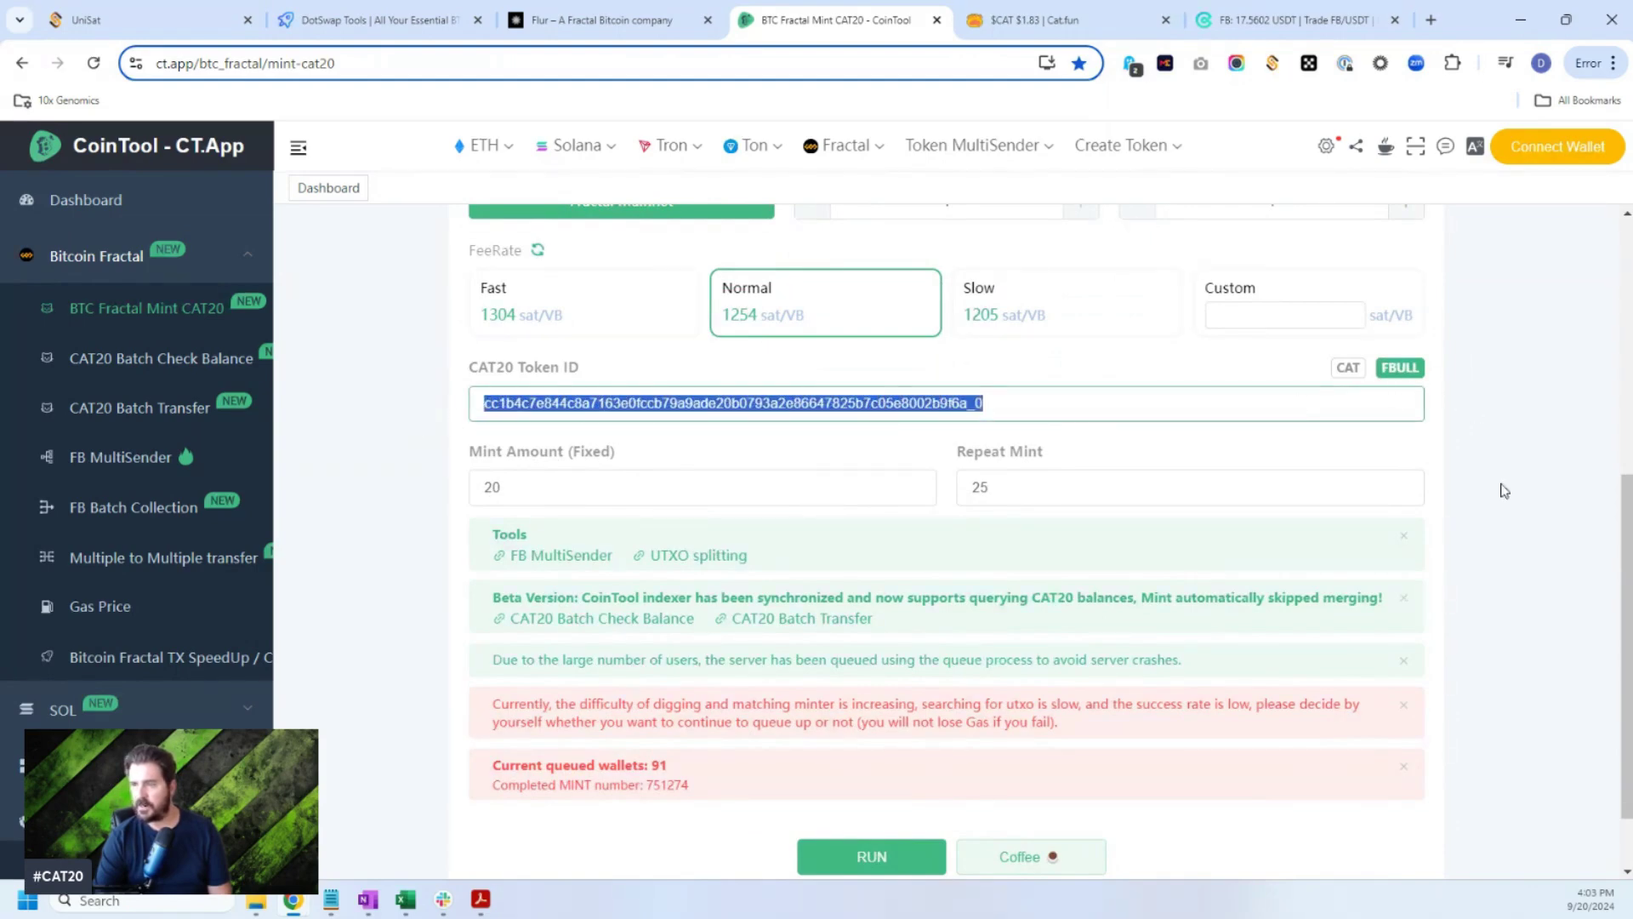
click(869, 863)
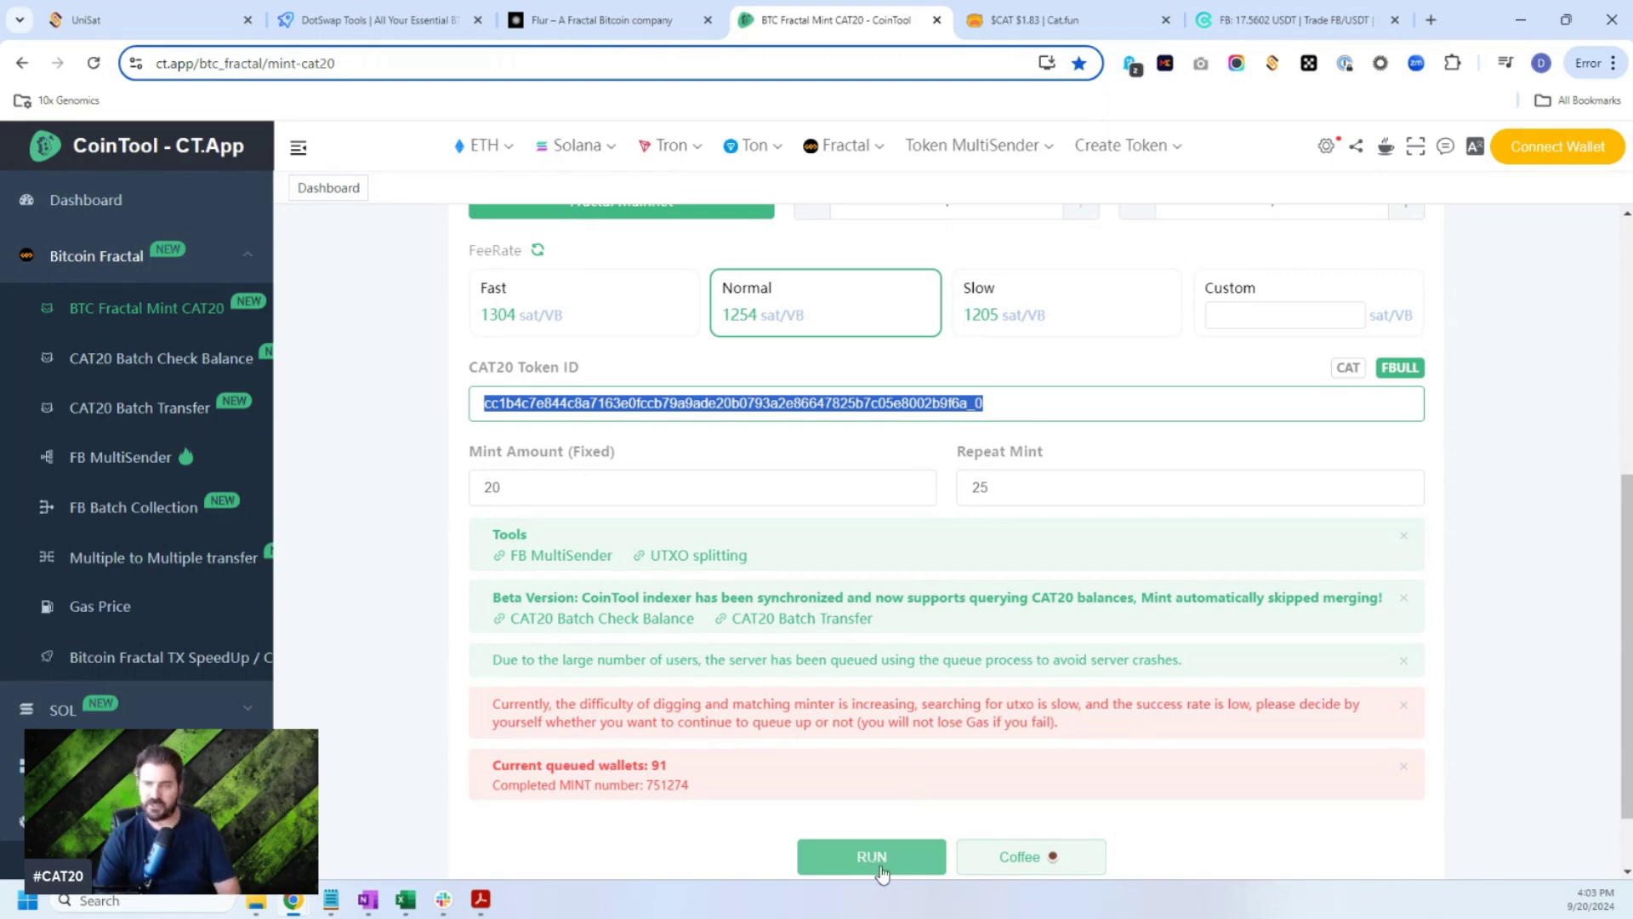
scroll(587, 689, up, 6)
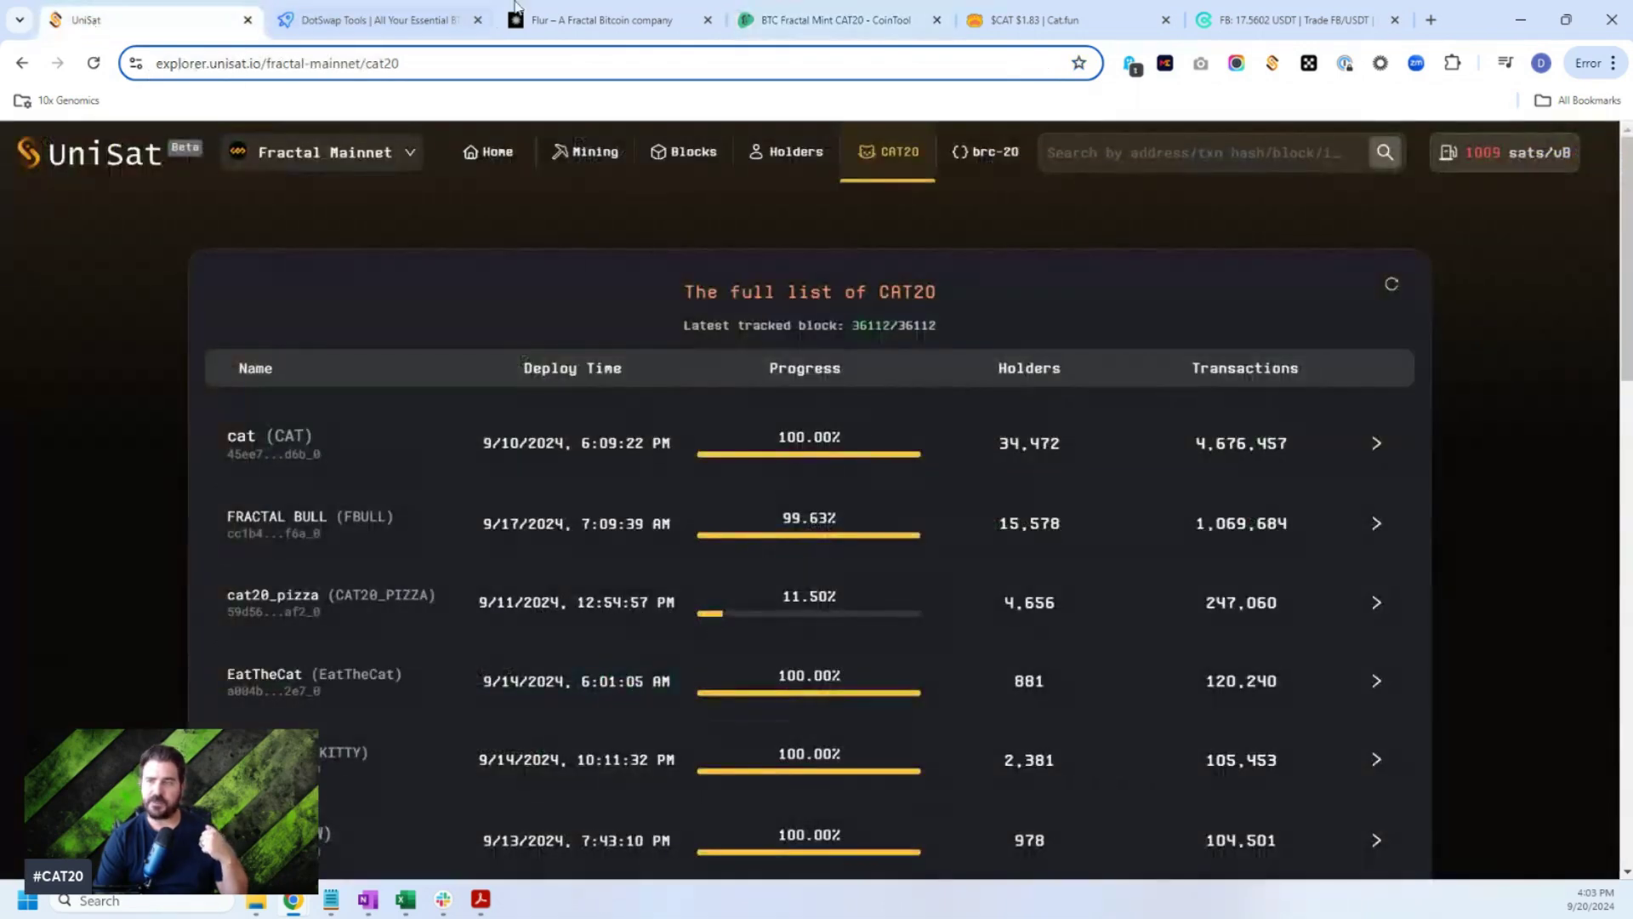
Look over the UniSat CAT20 list and the DotSwap, Flur and CoinTool mint pages, ending on Cat.fun's $CAT/BTC page.
click(92, 21)
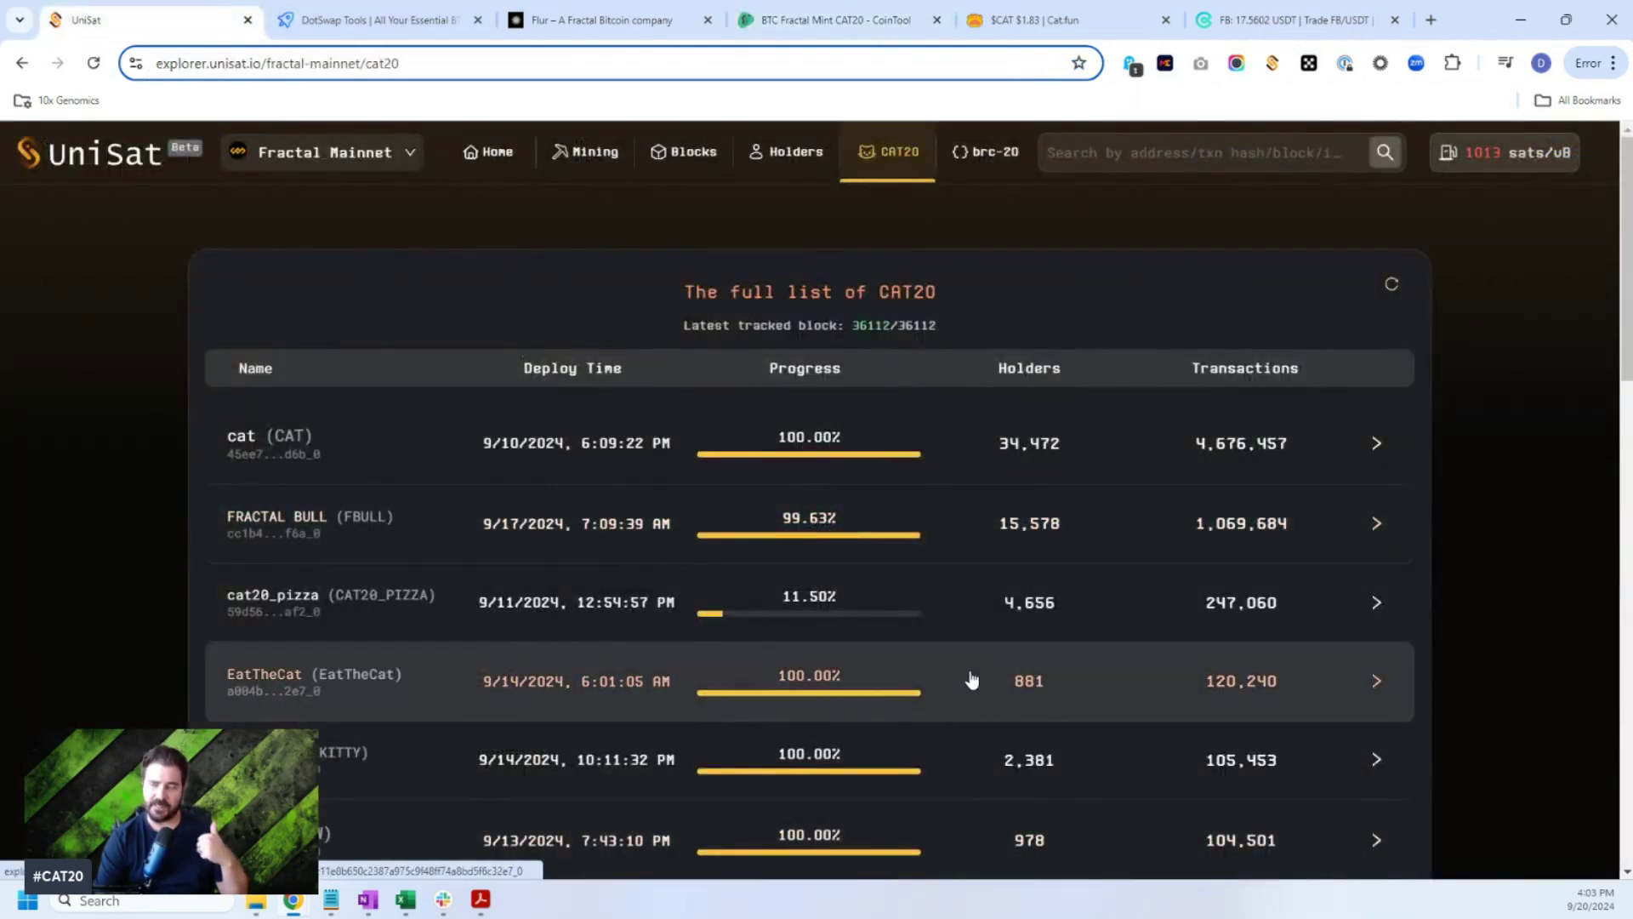
click(342, 28)
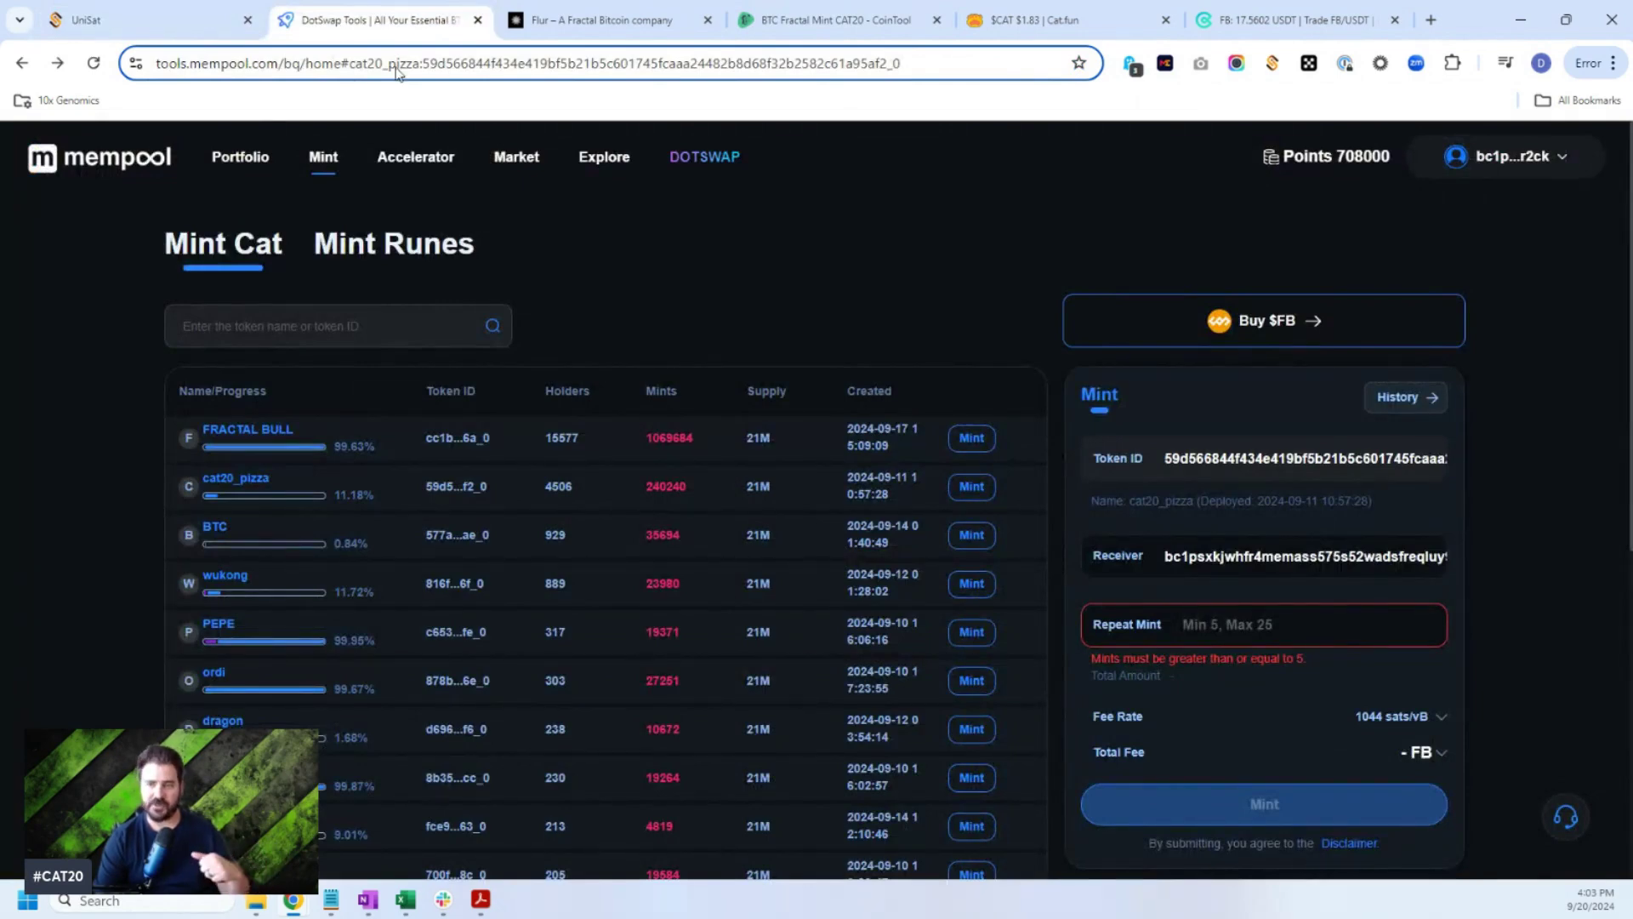
click(538, 19)
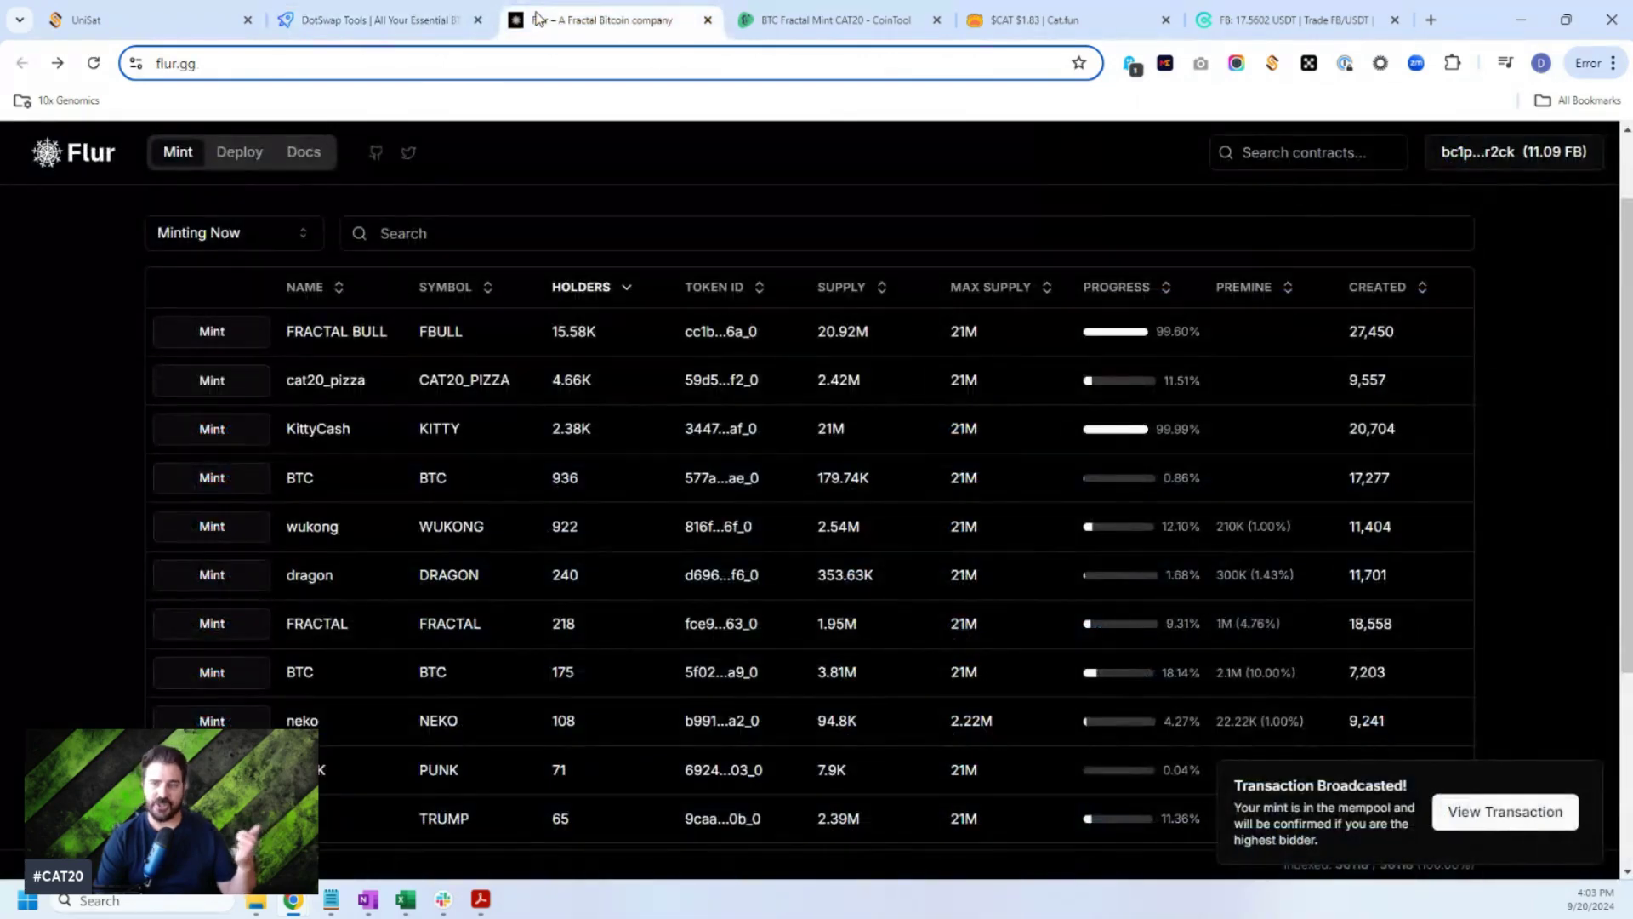
scroll(332, 576, down, 3)
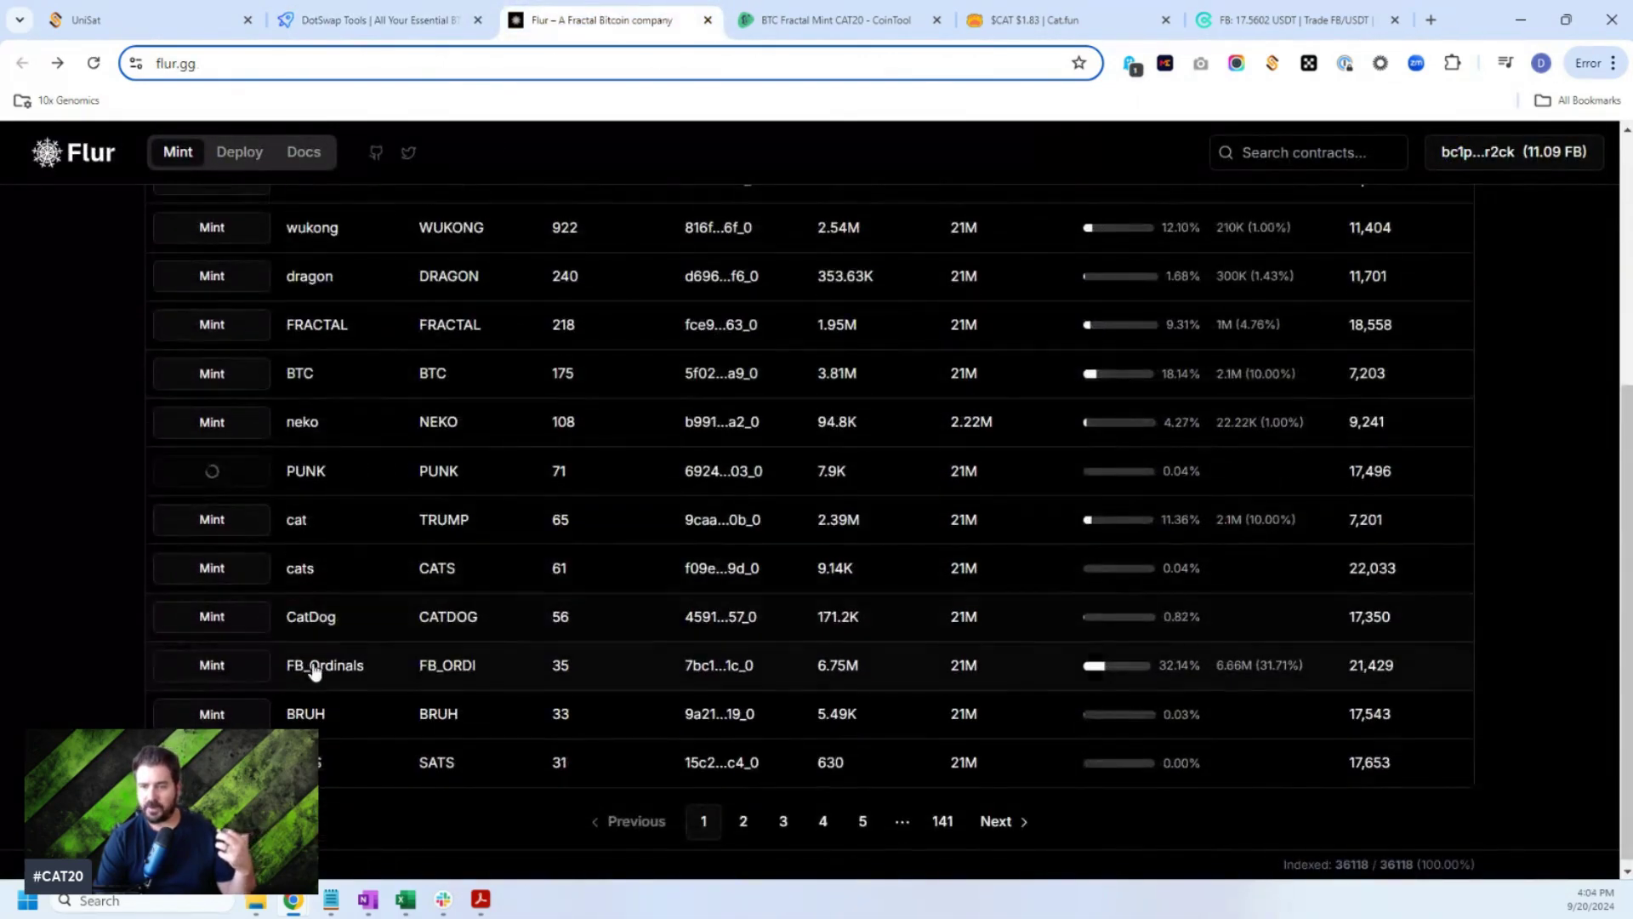
click(812, 25)
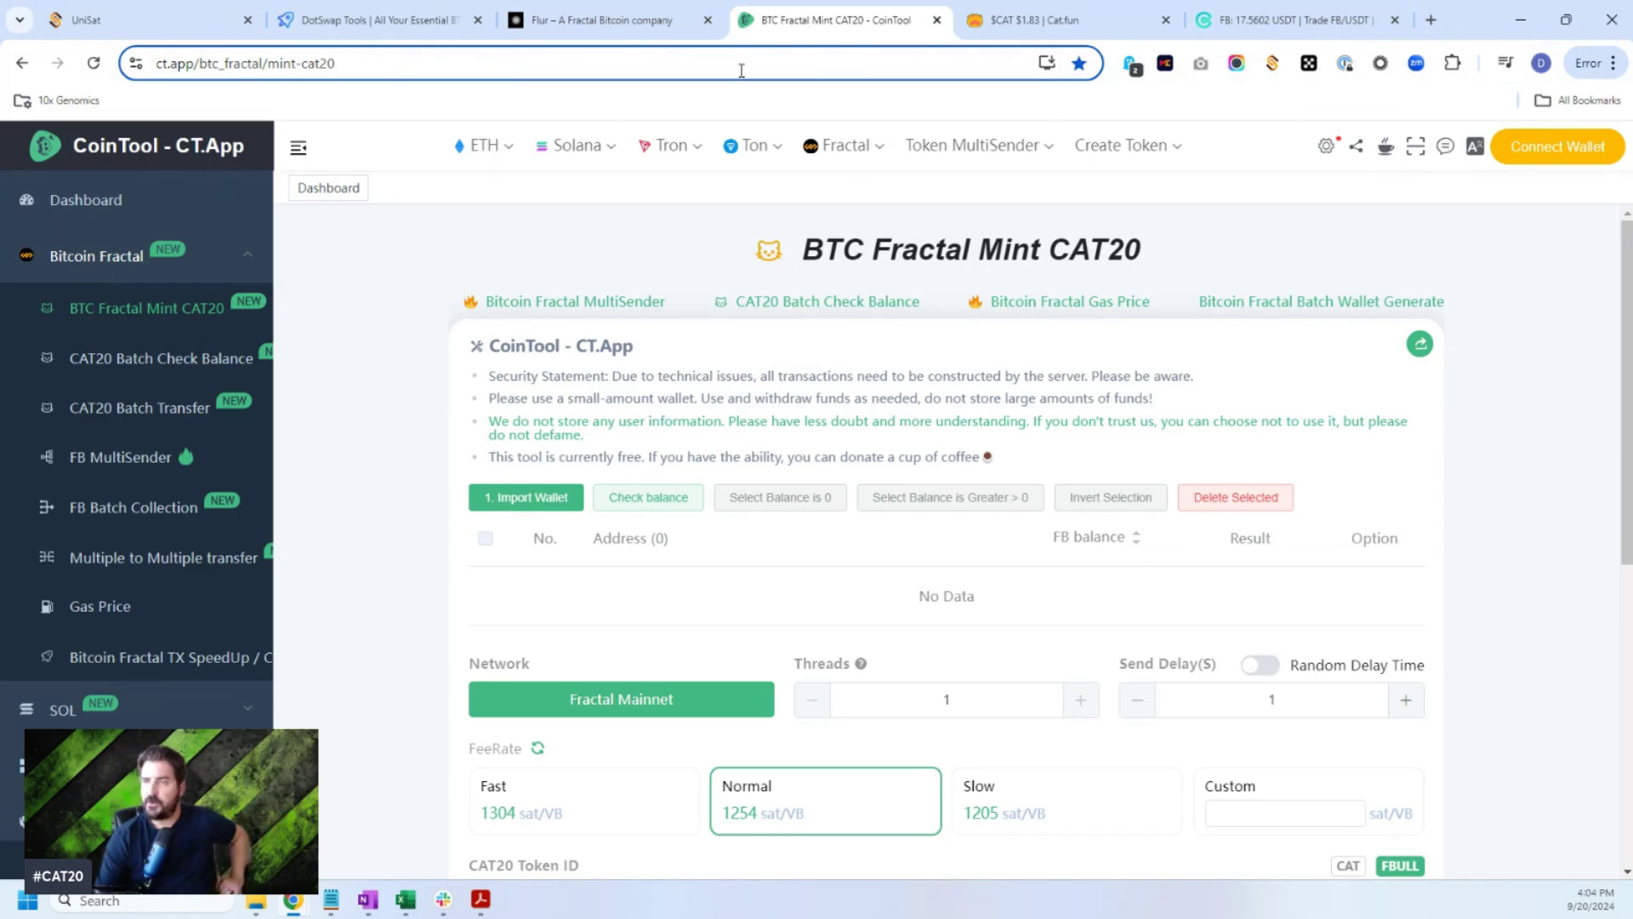
click(1052, 24)
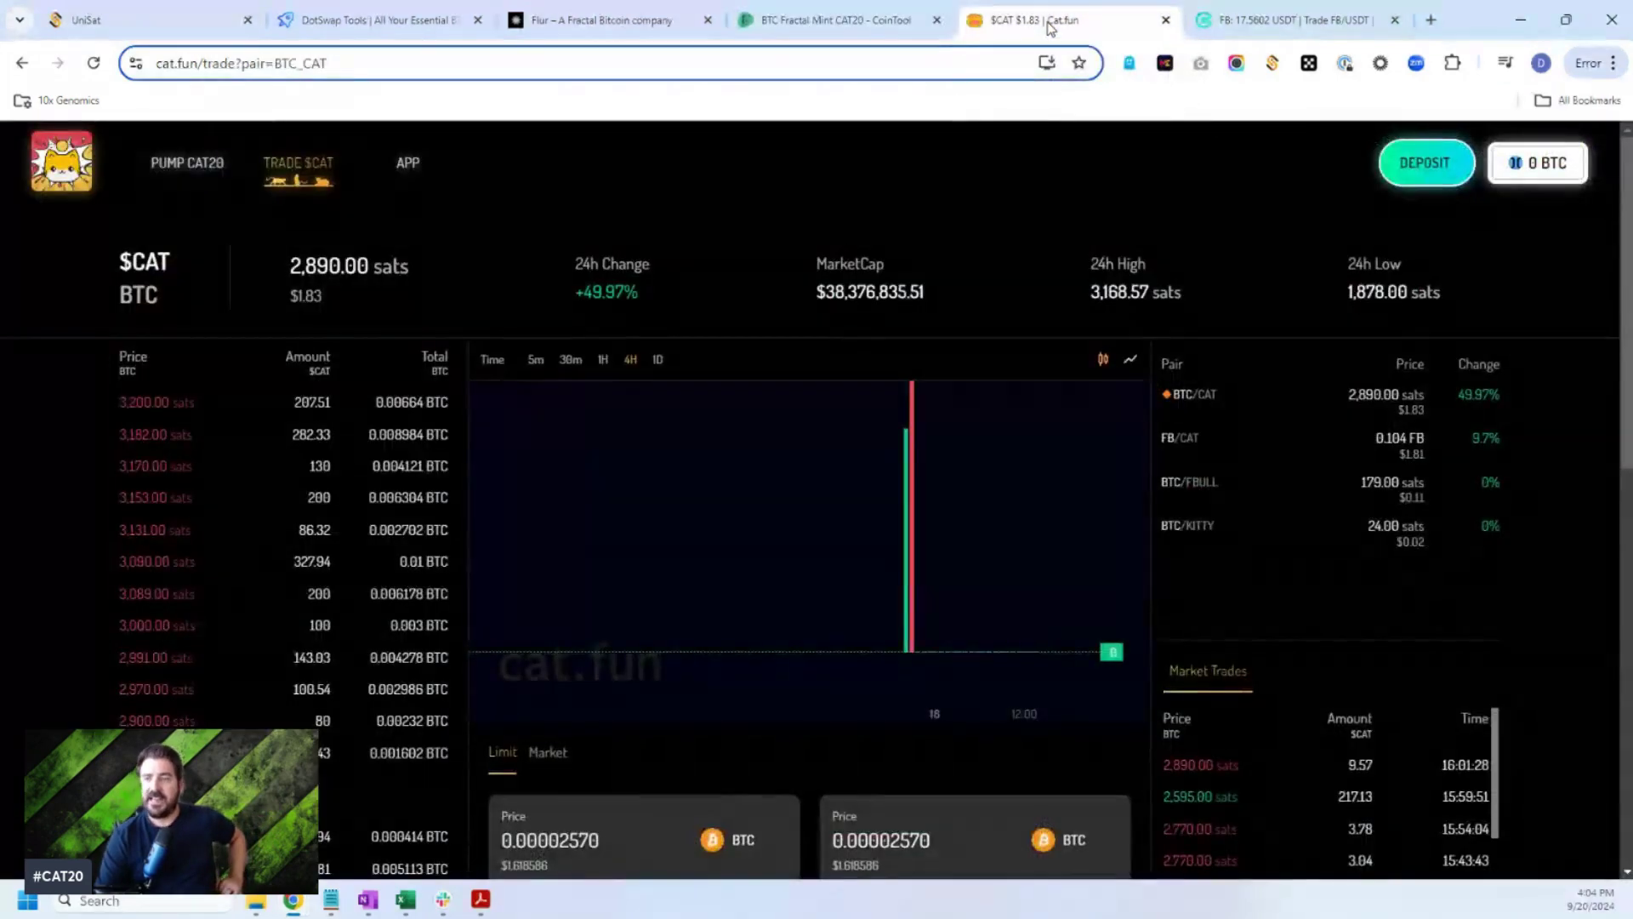
Refresh the Cat.fun $CAT/BTC trading page and scan its contents.
click(96, 67)
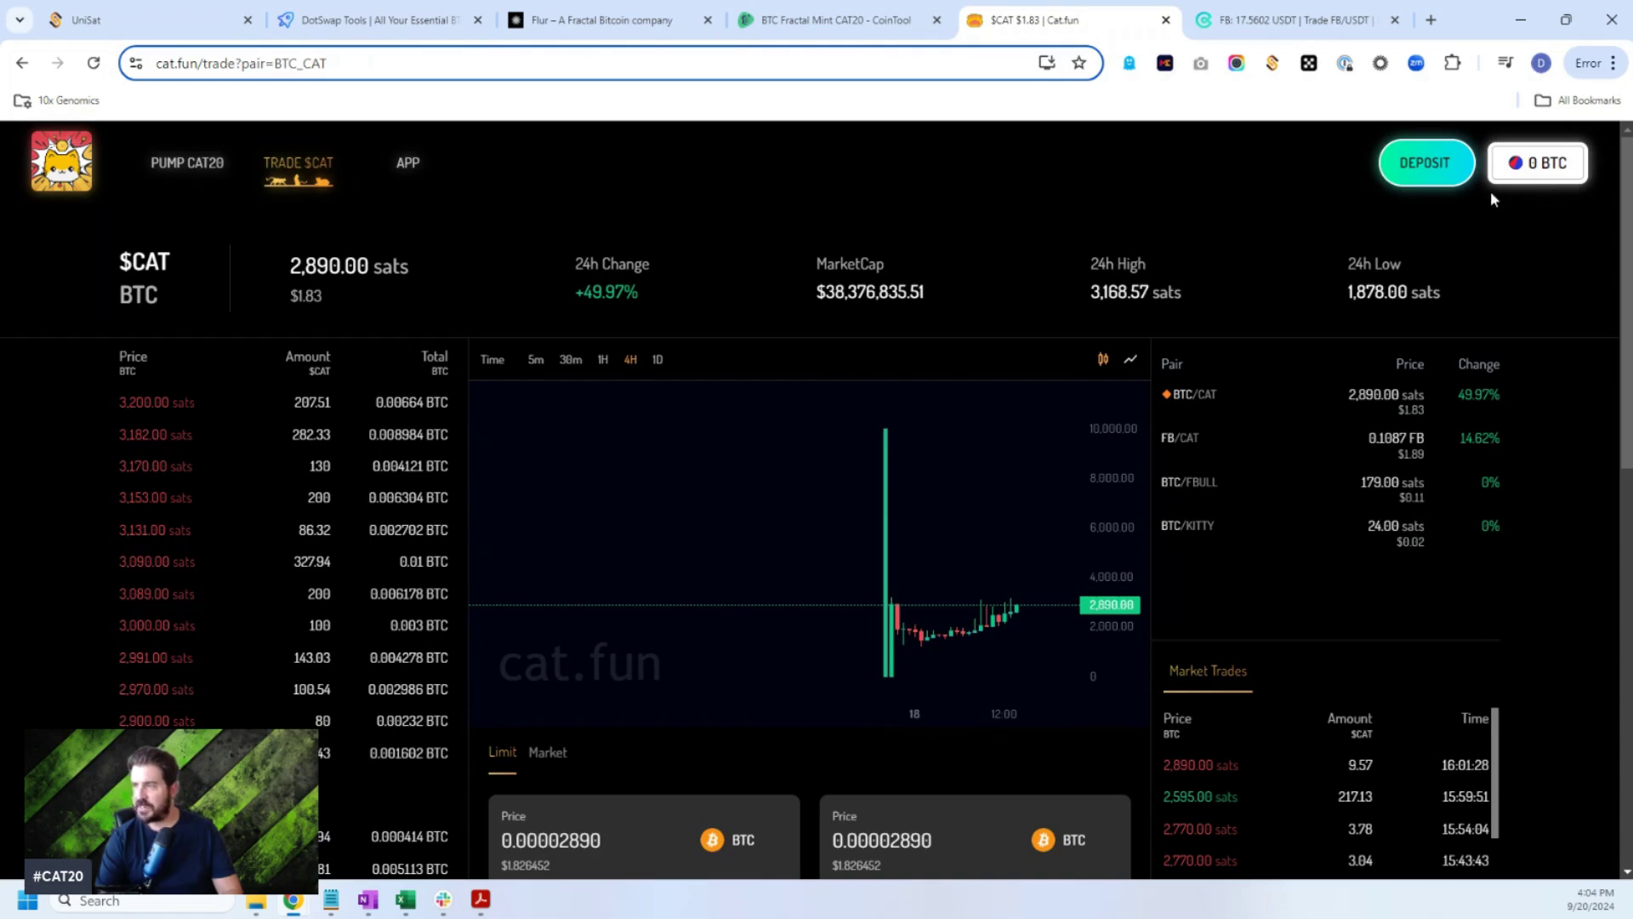
scroll(1302, 649, down, 1)
scroll(1282, 640, up, 1)
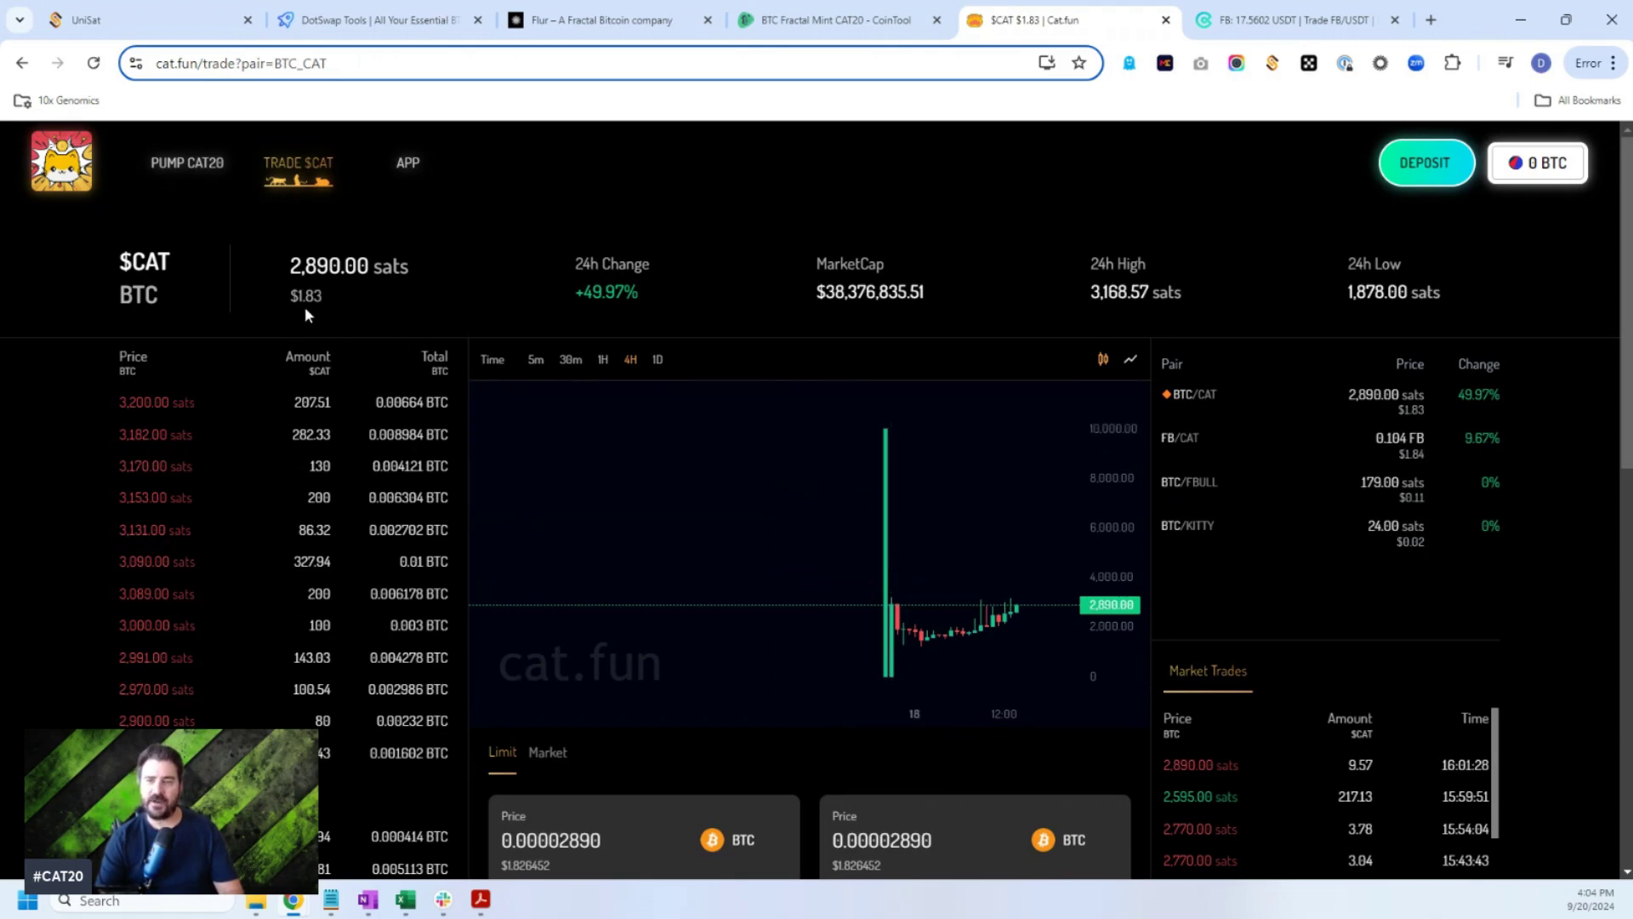
View the FB/CAT, BTC/FBULL and BTC/KITTY pairs, then bring up the Pump CAT20 token list.
click(1189, 443)
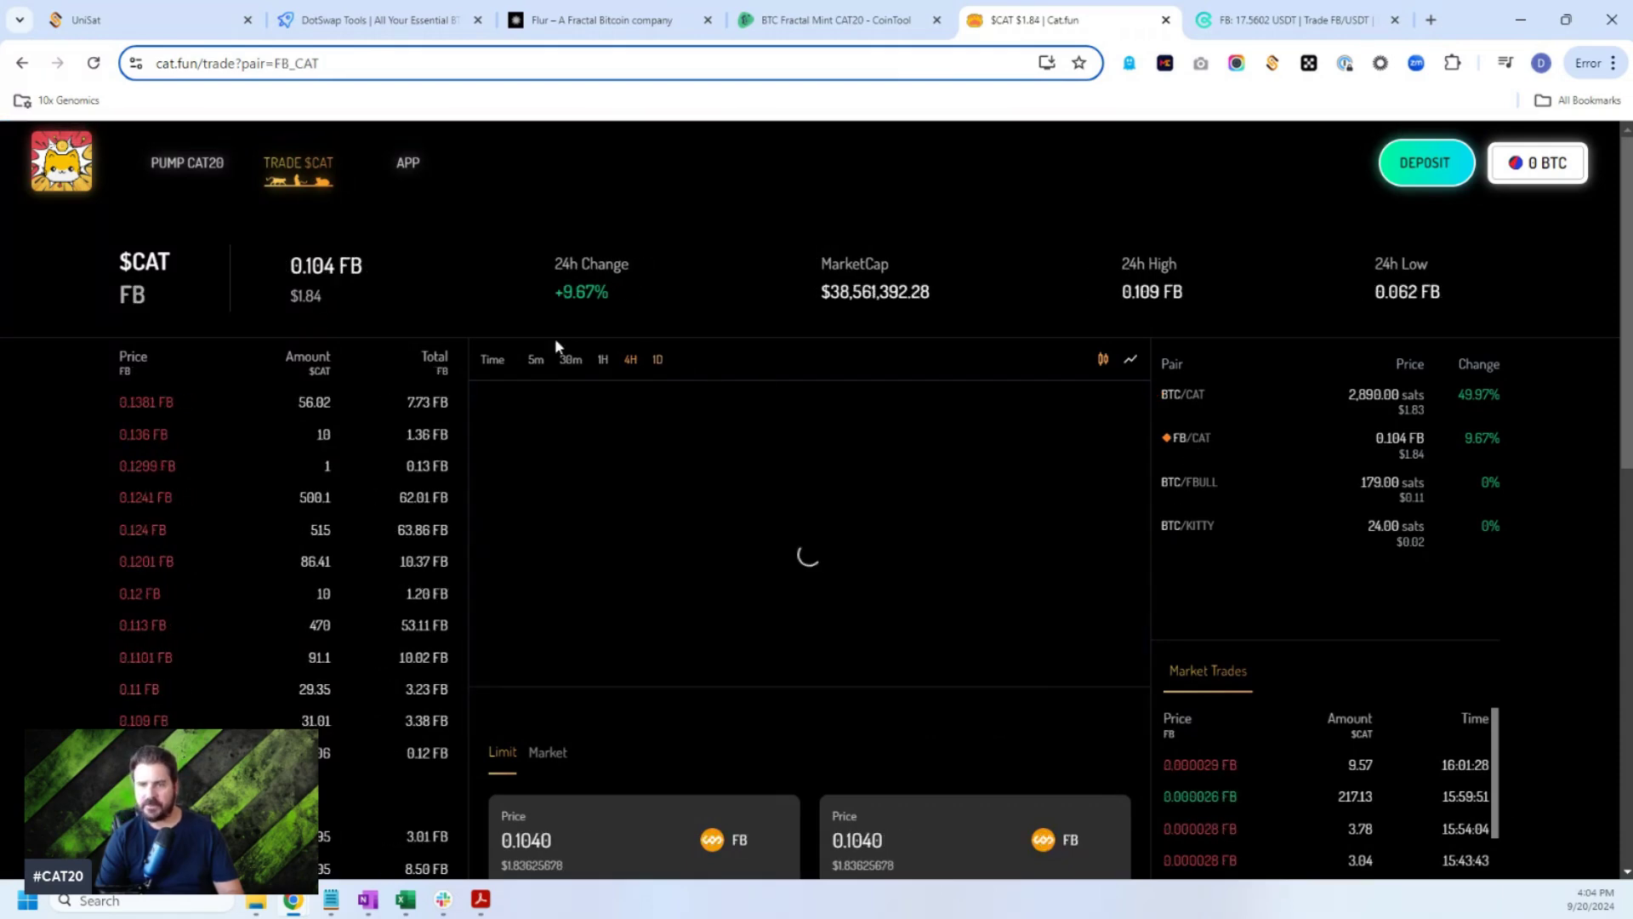
click(1199, 481)
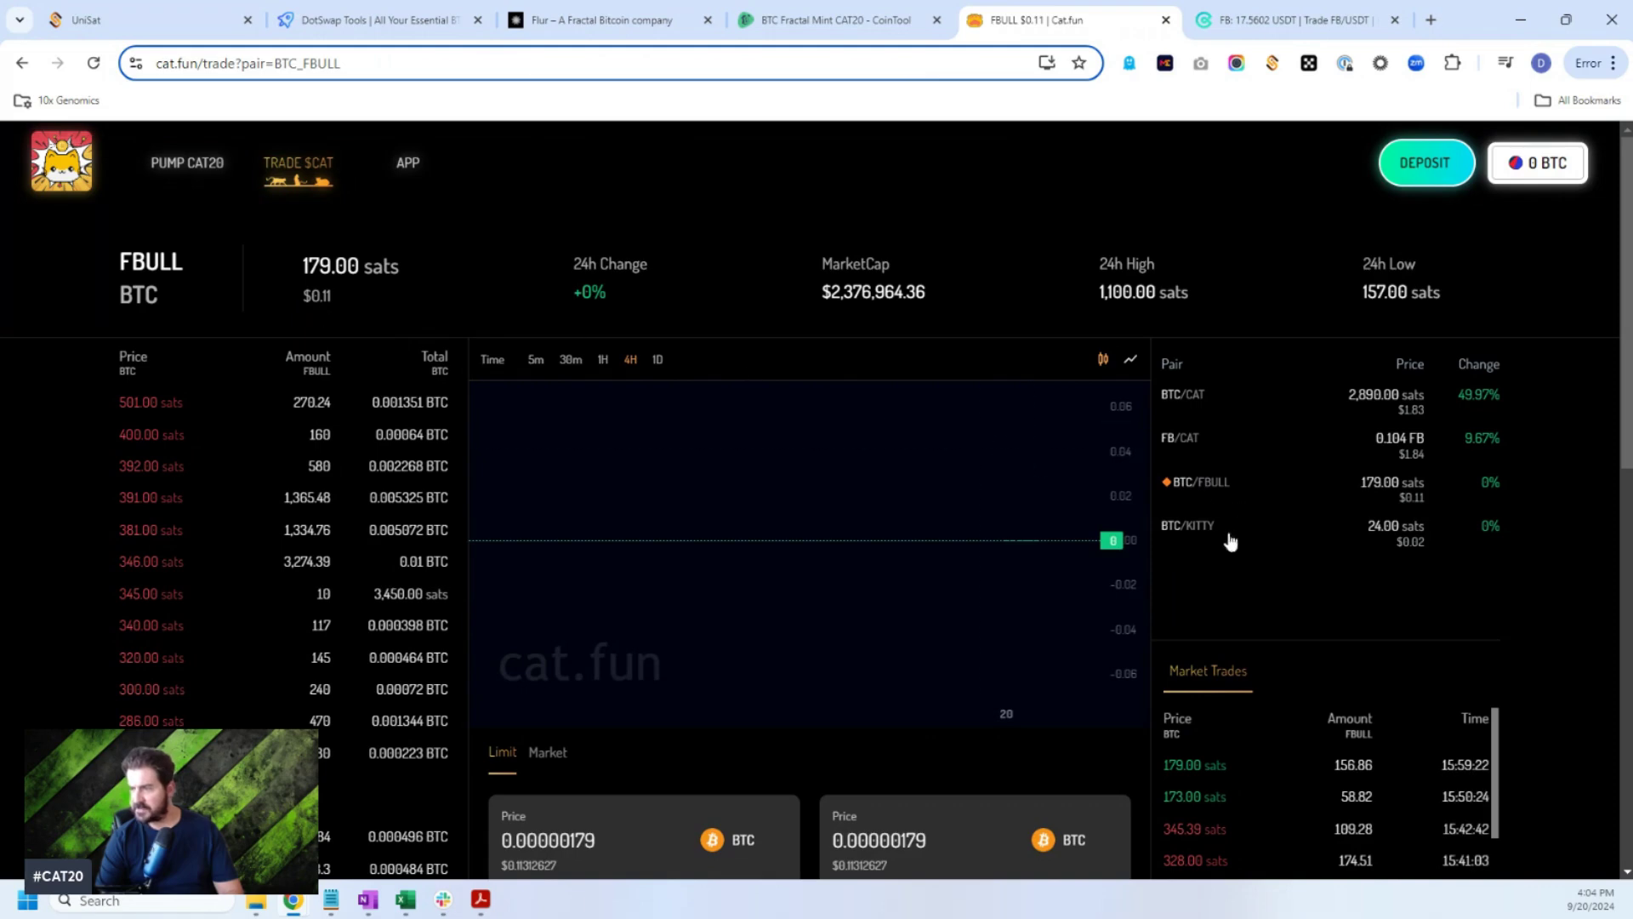
click(1181, 526)
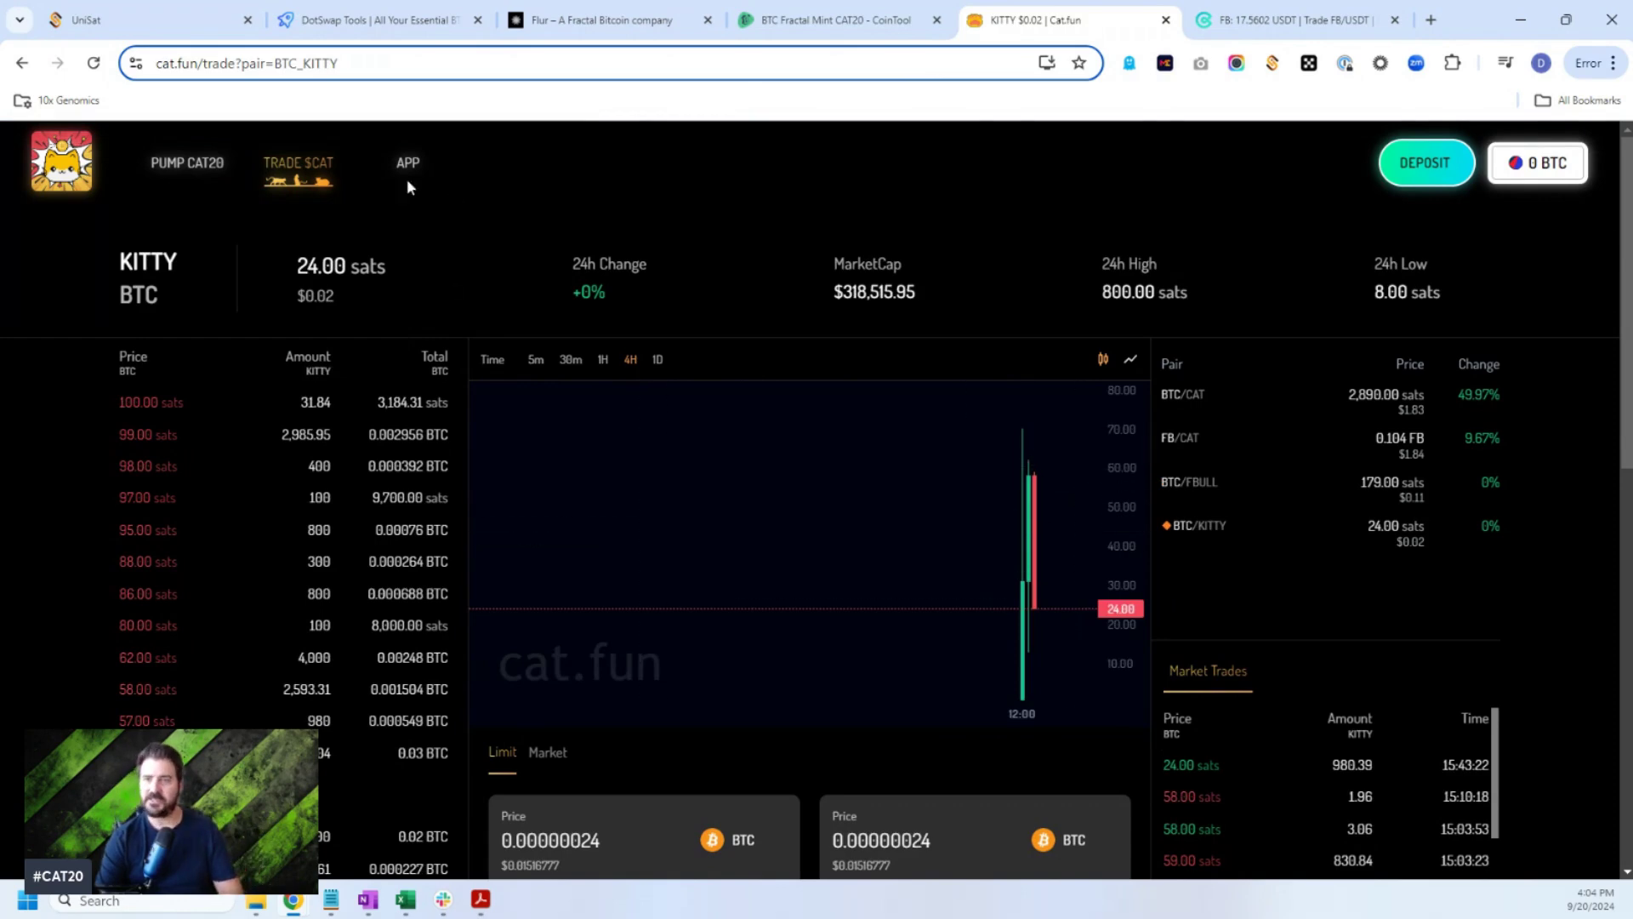
click(170, 164)
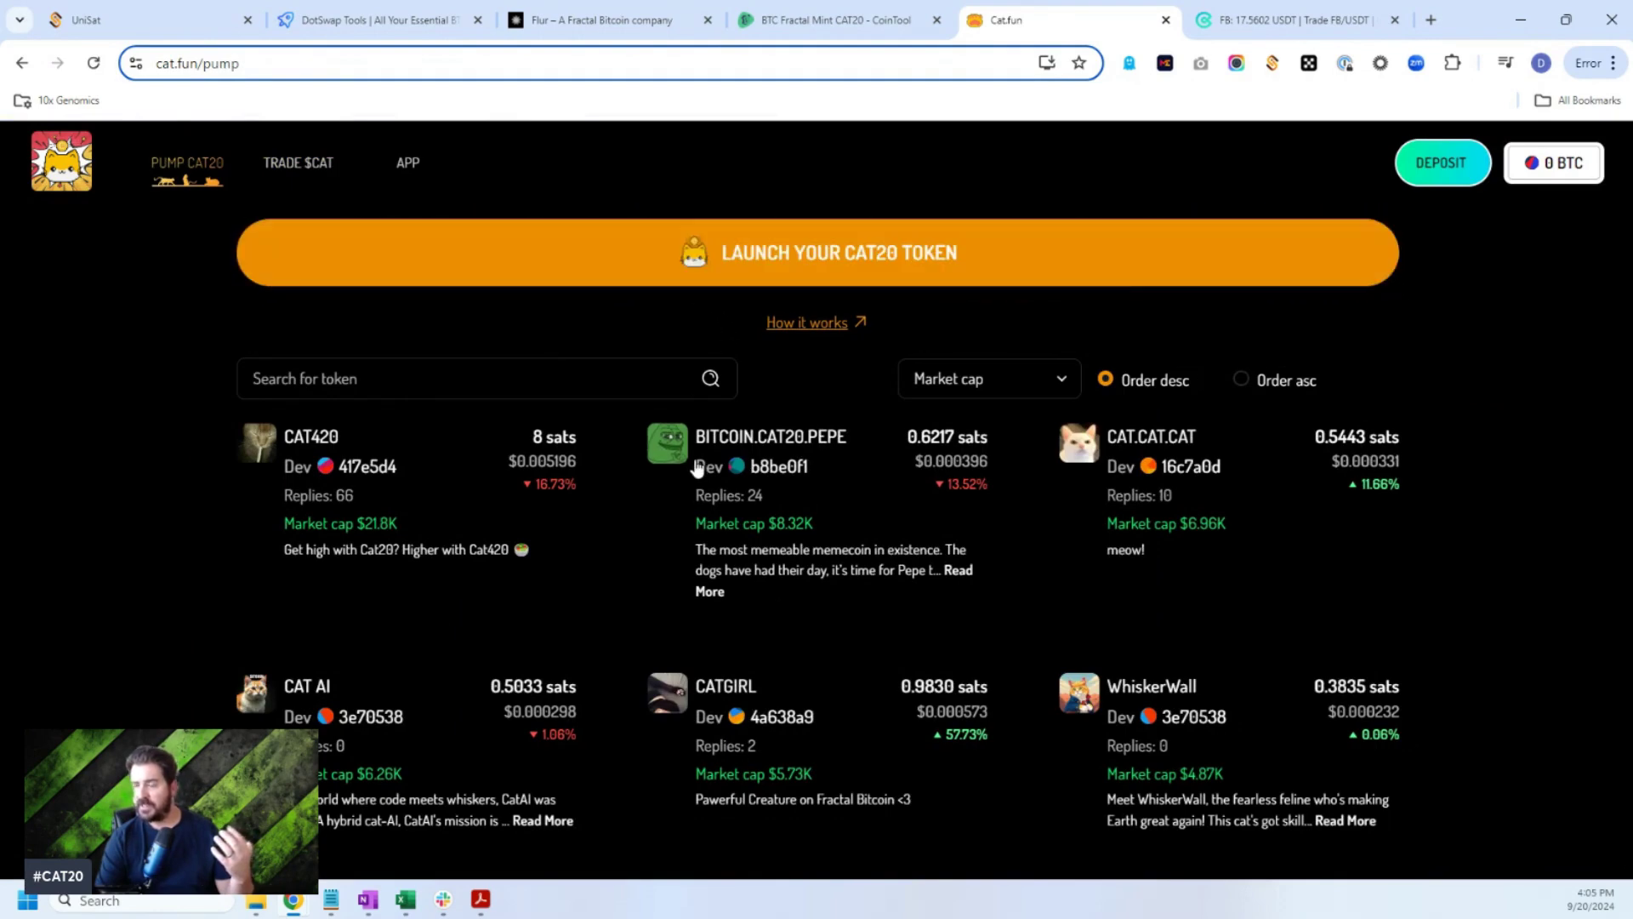
click(701, 264)
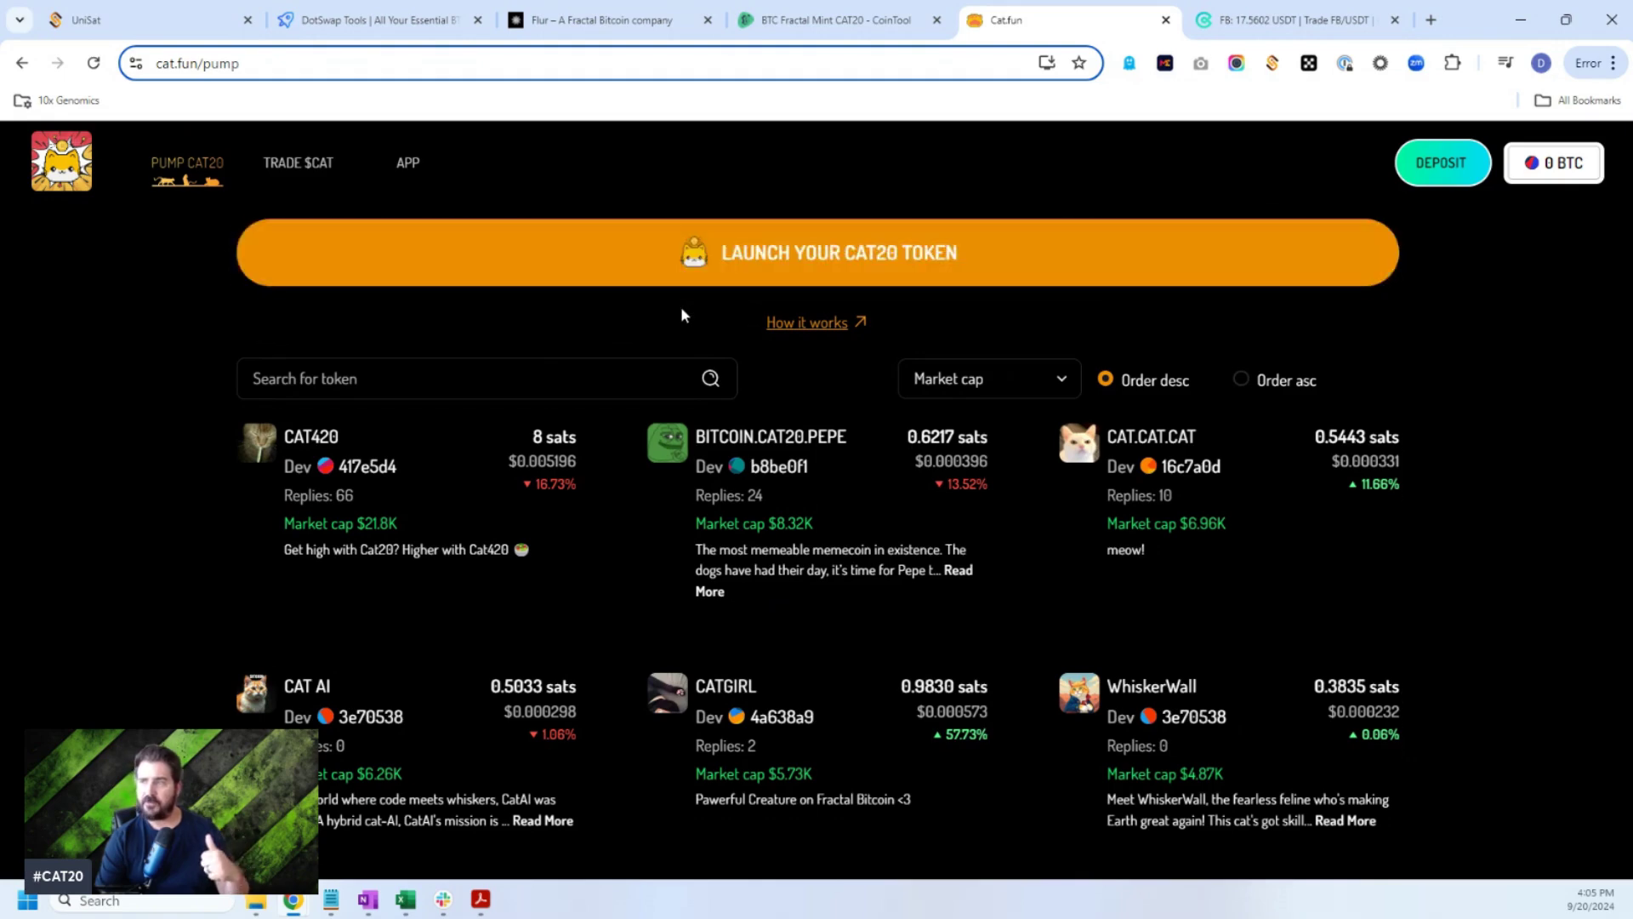
click(22, 65)
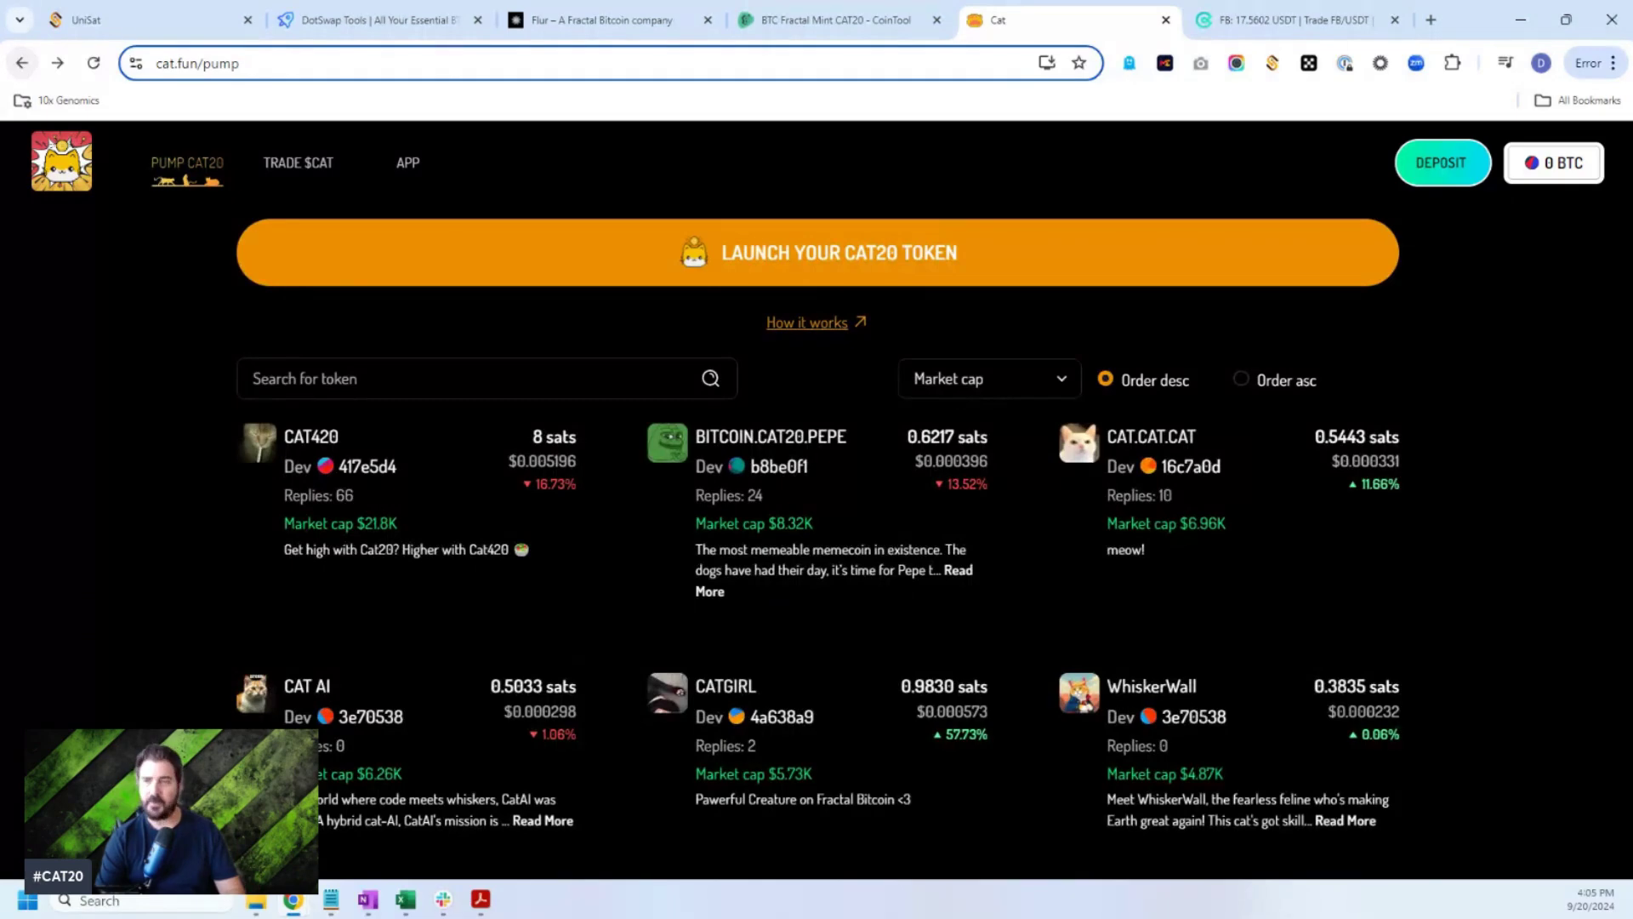